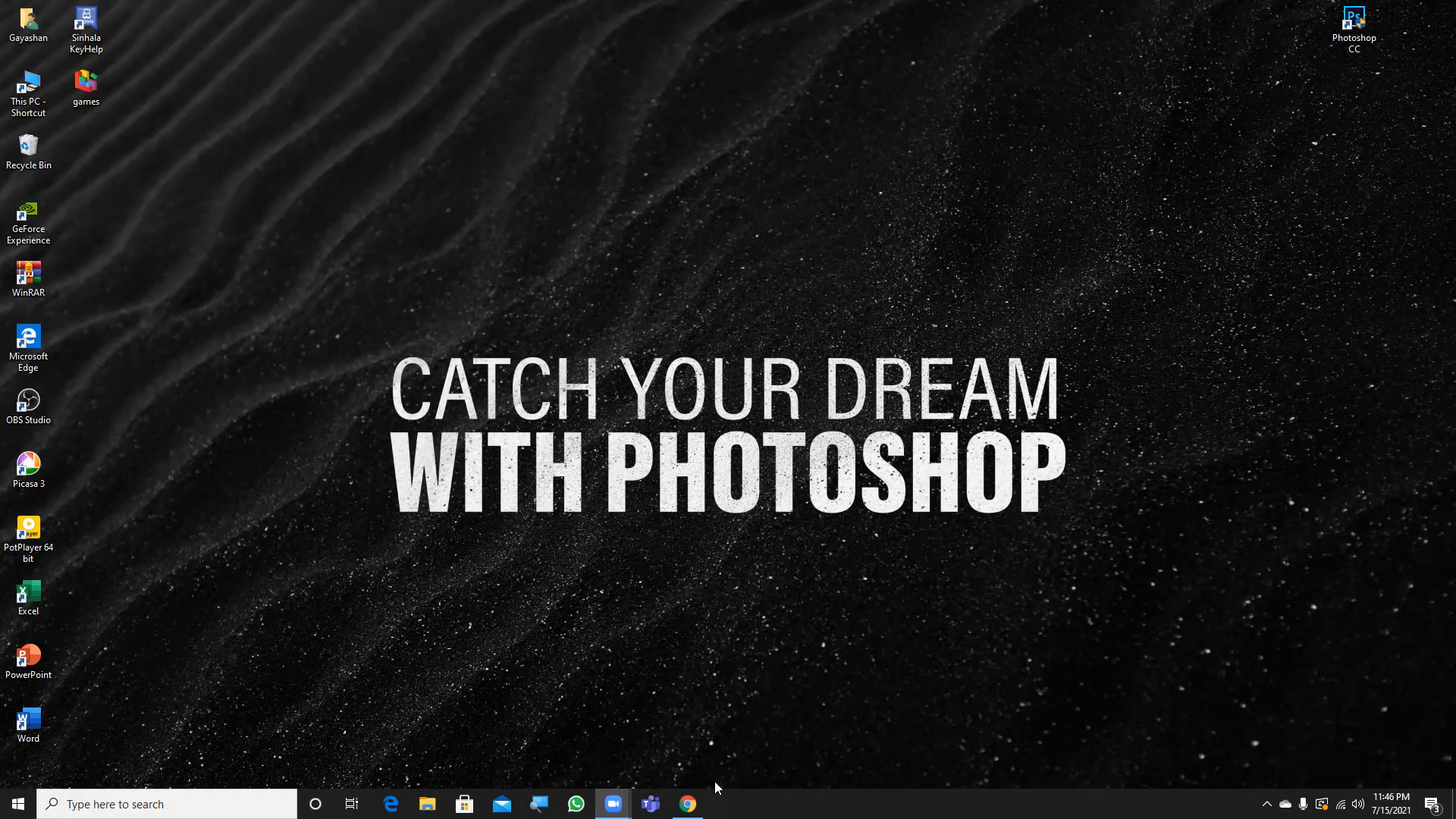
Step: Bring up The Bézier Game in Chrome and trace the right-angle path with three straight-line nodes
click(688, 803)
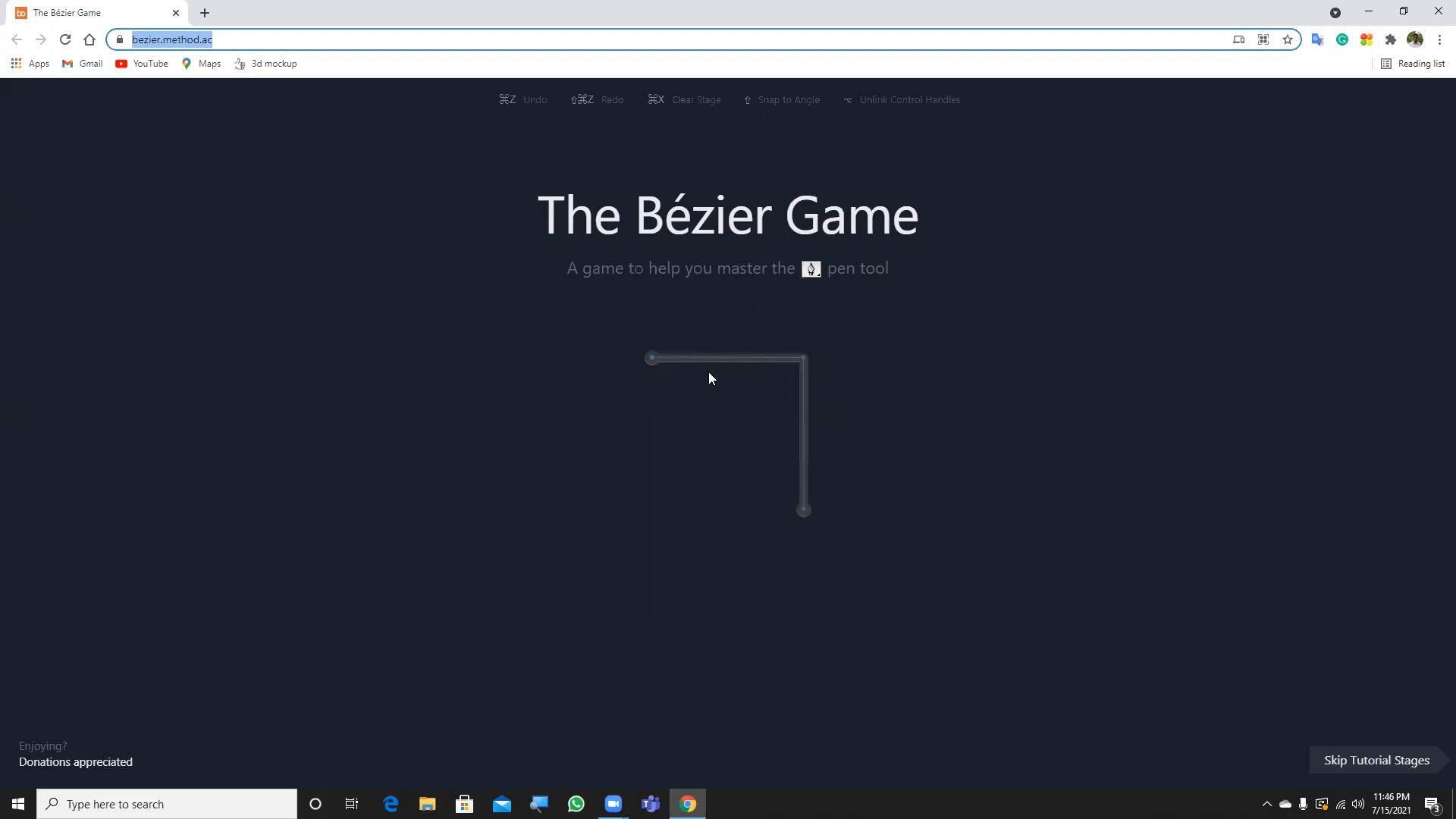
click(653, 361)
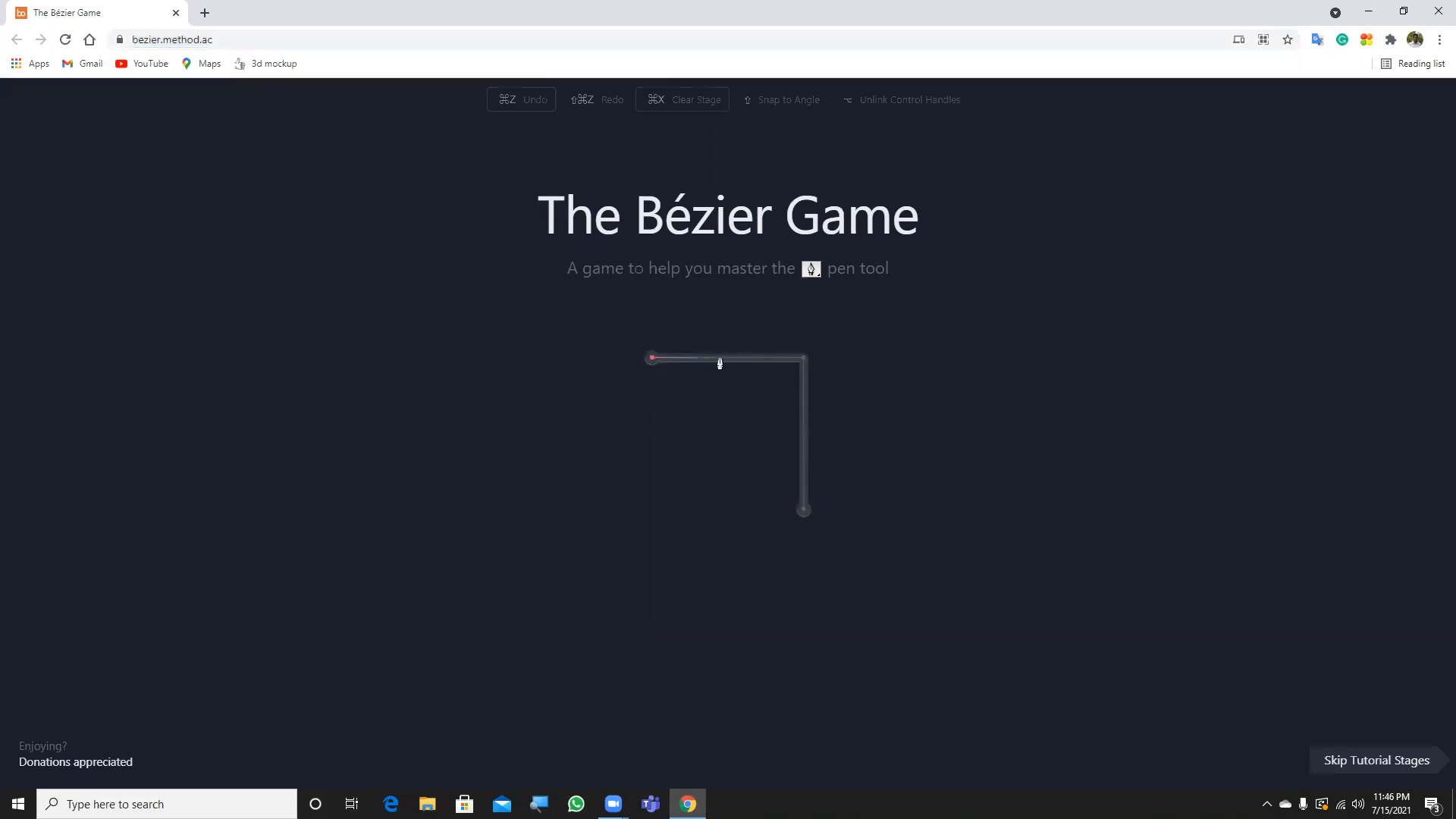
click(803, 362)
click(804, 510)
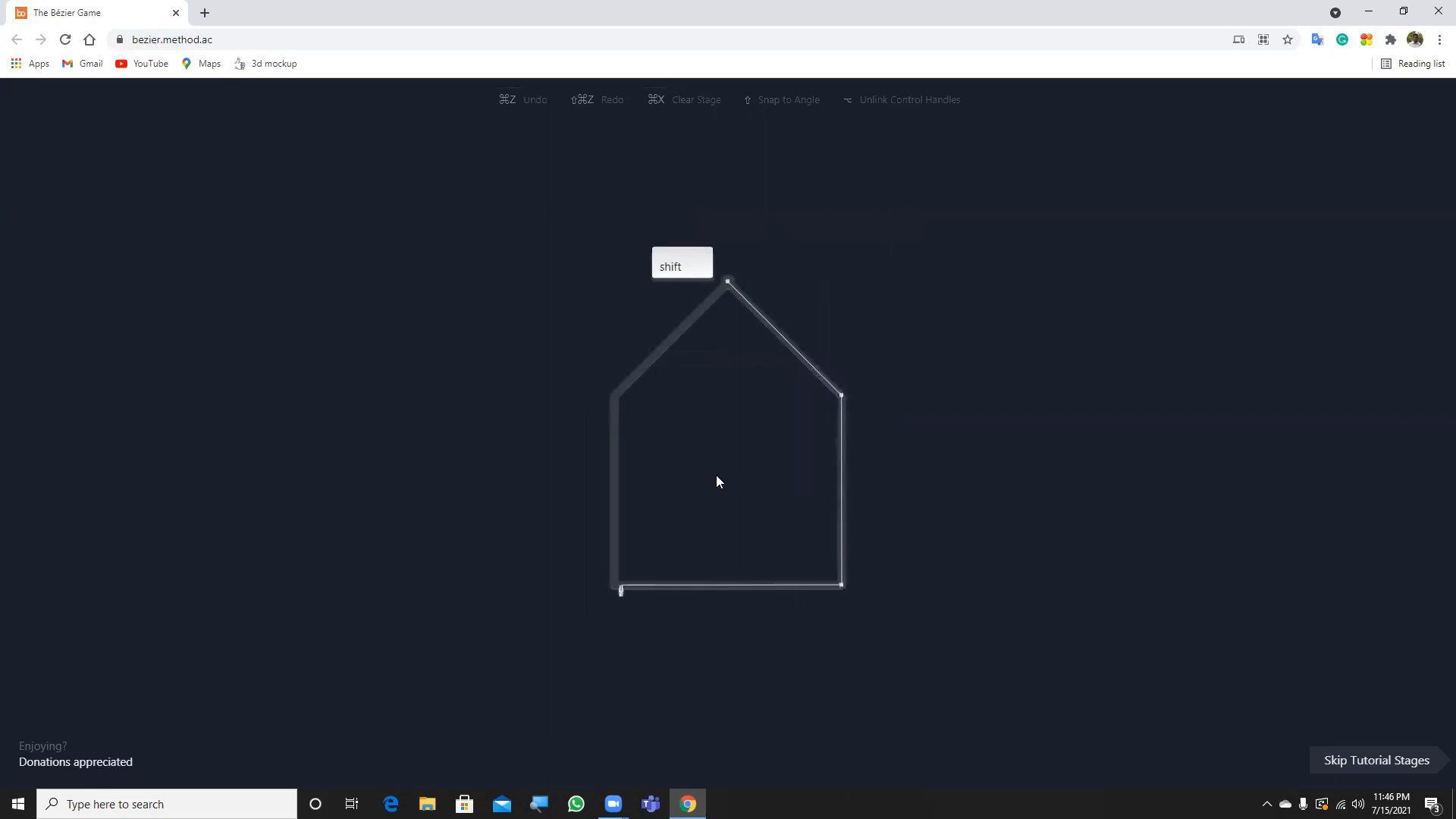
Step: Trace the house outline clockwise from the roof peak with straight segments and close it at the peak
click(727, 286)
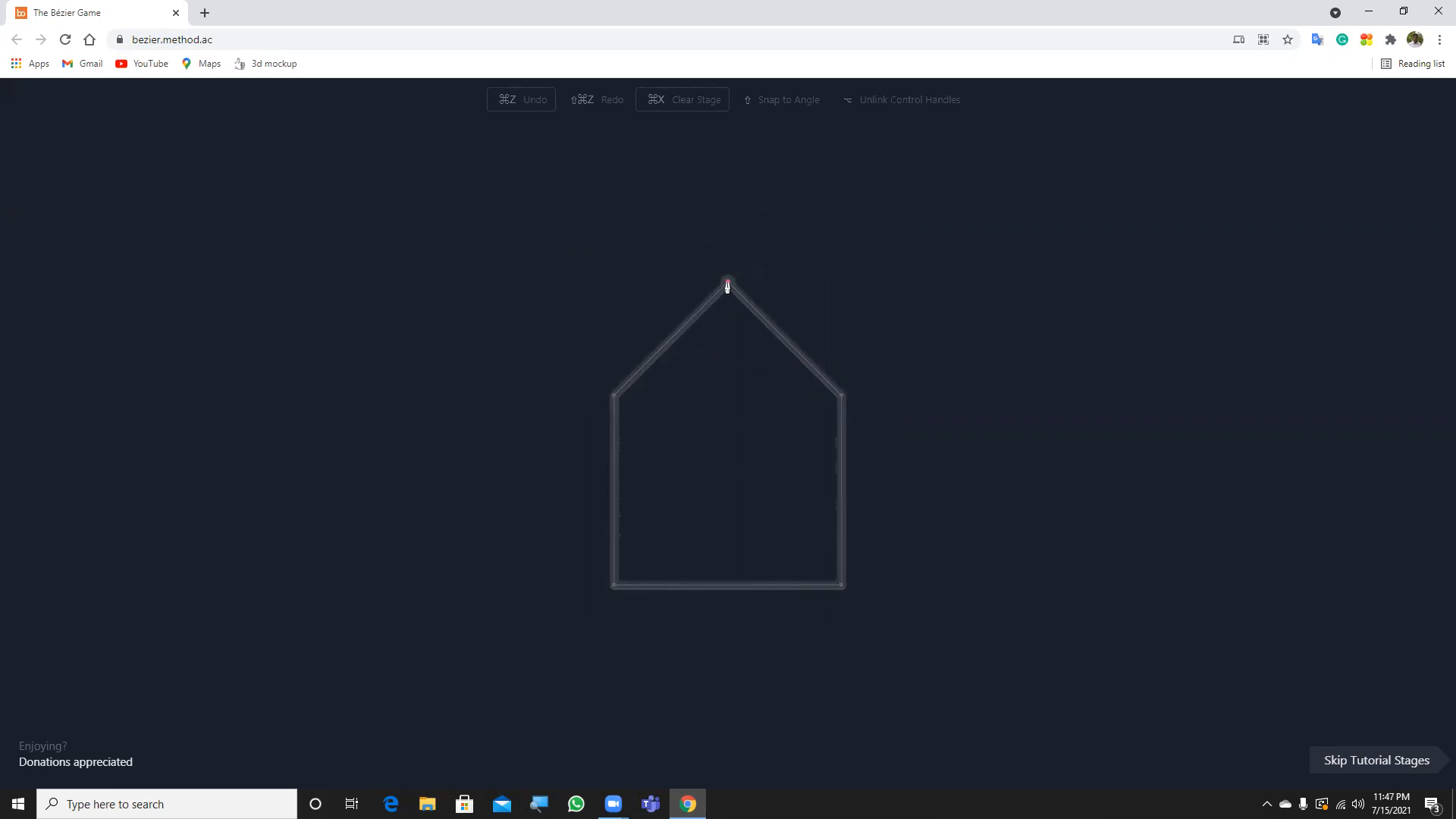
click(839, 396)
click(839, 586)
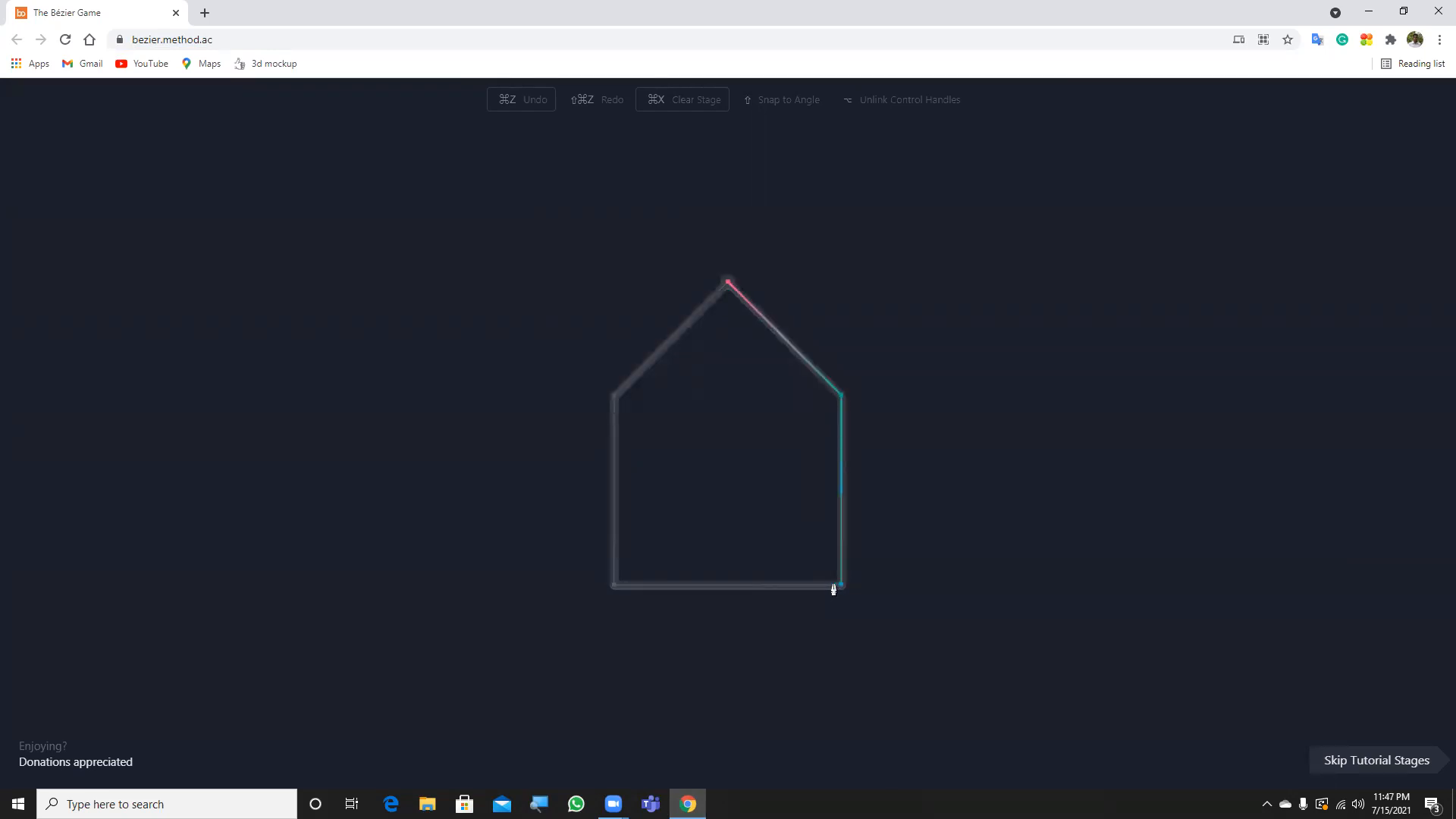
click(612, 586)
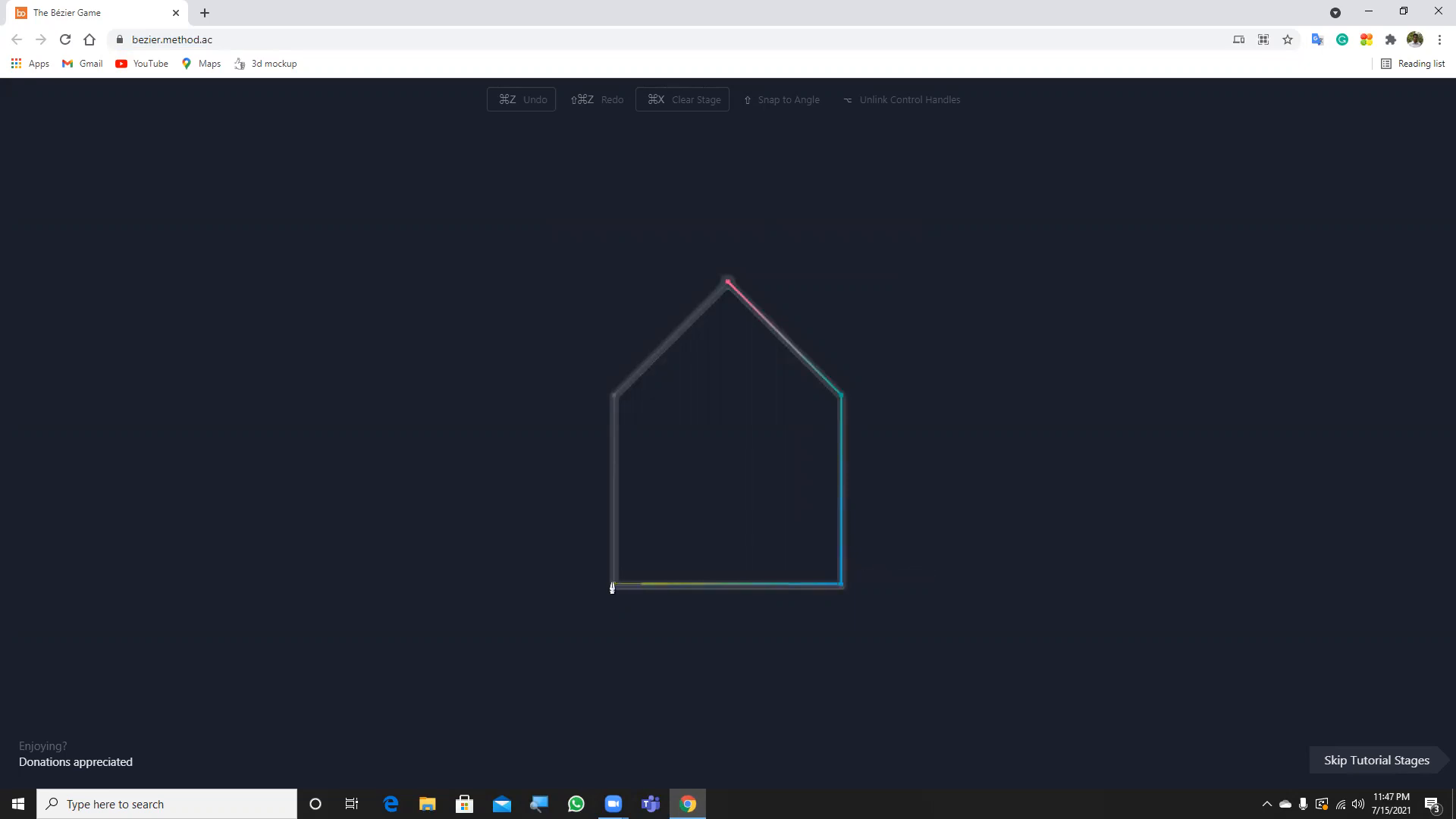
click(614, 394)
click(728, 285)
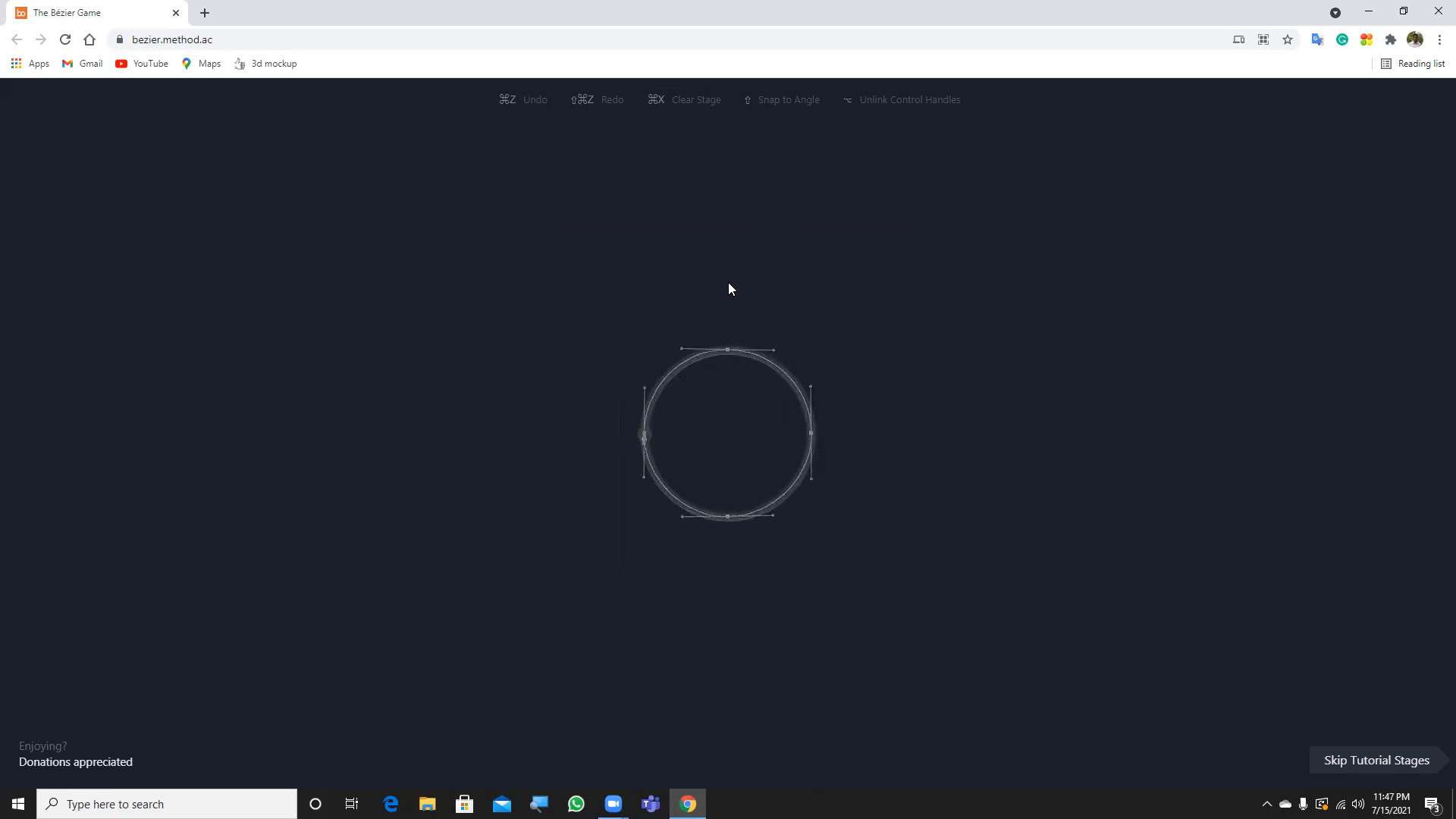
Step: Trace the circle clockwise from its left node, pulling horizontal curve handles at the top and bottom nodes, and close it
click(644, 435)
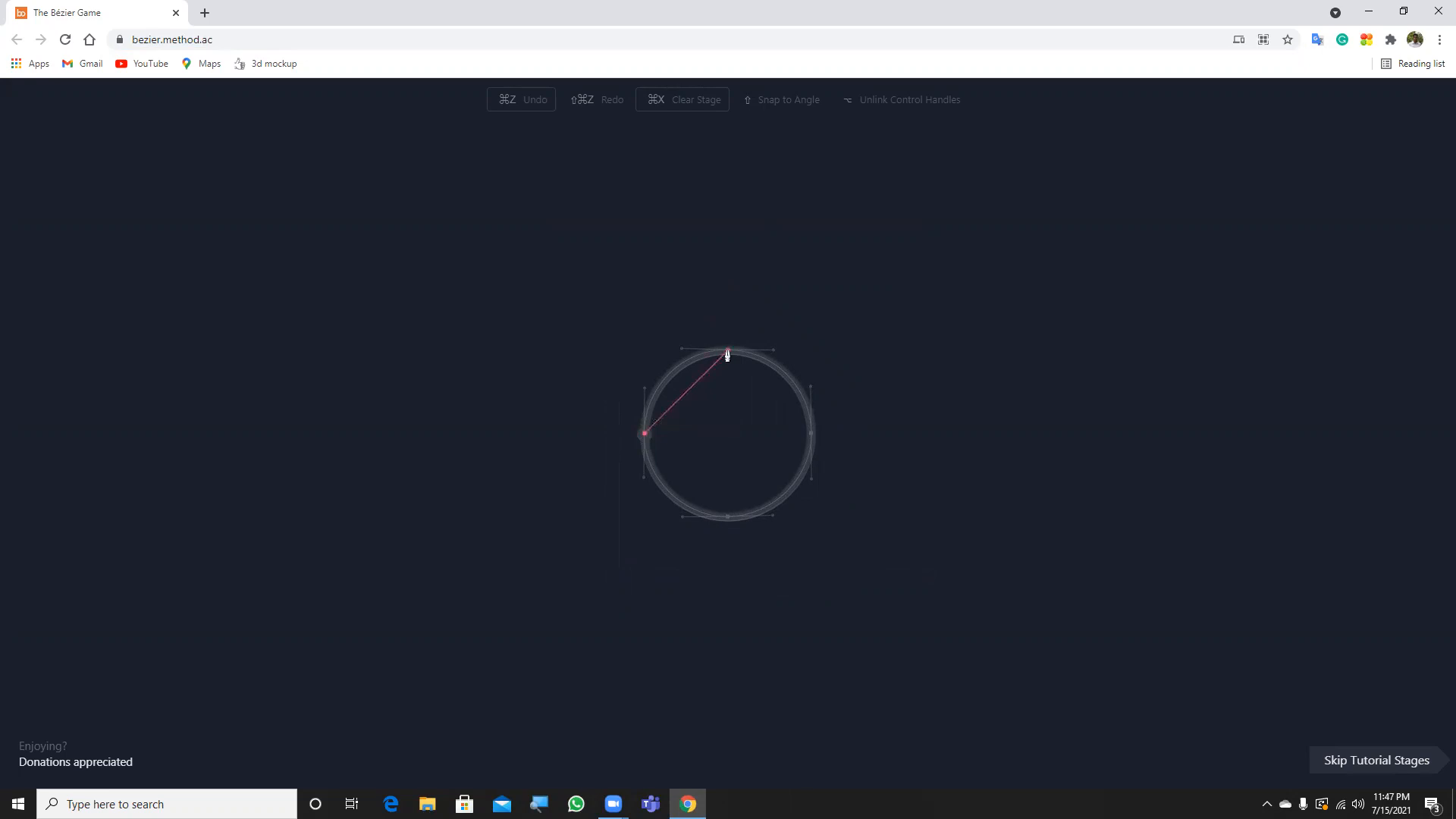
drag(728, 352, 808, 350)
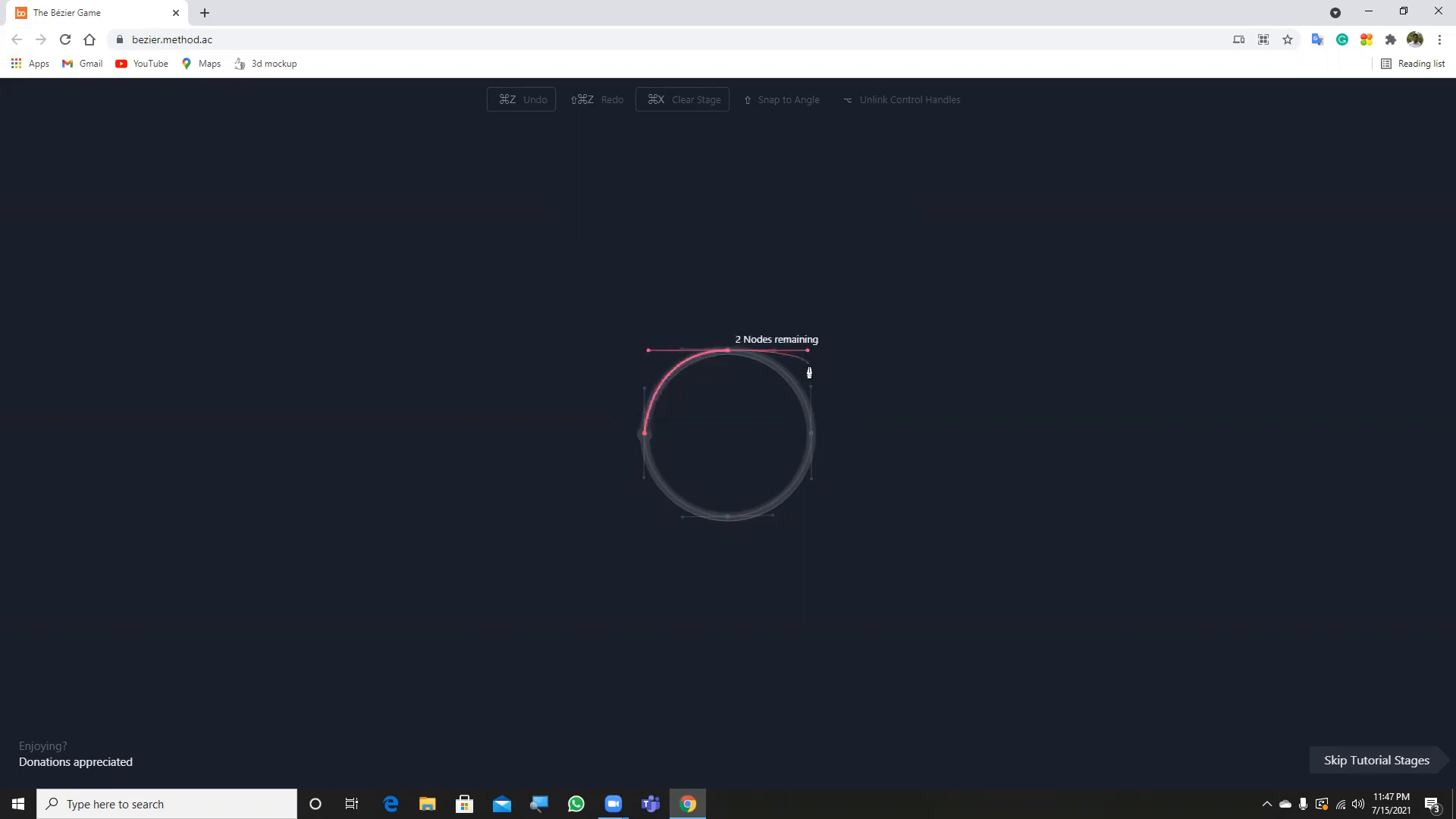
click(810, 435)
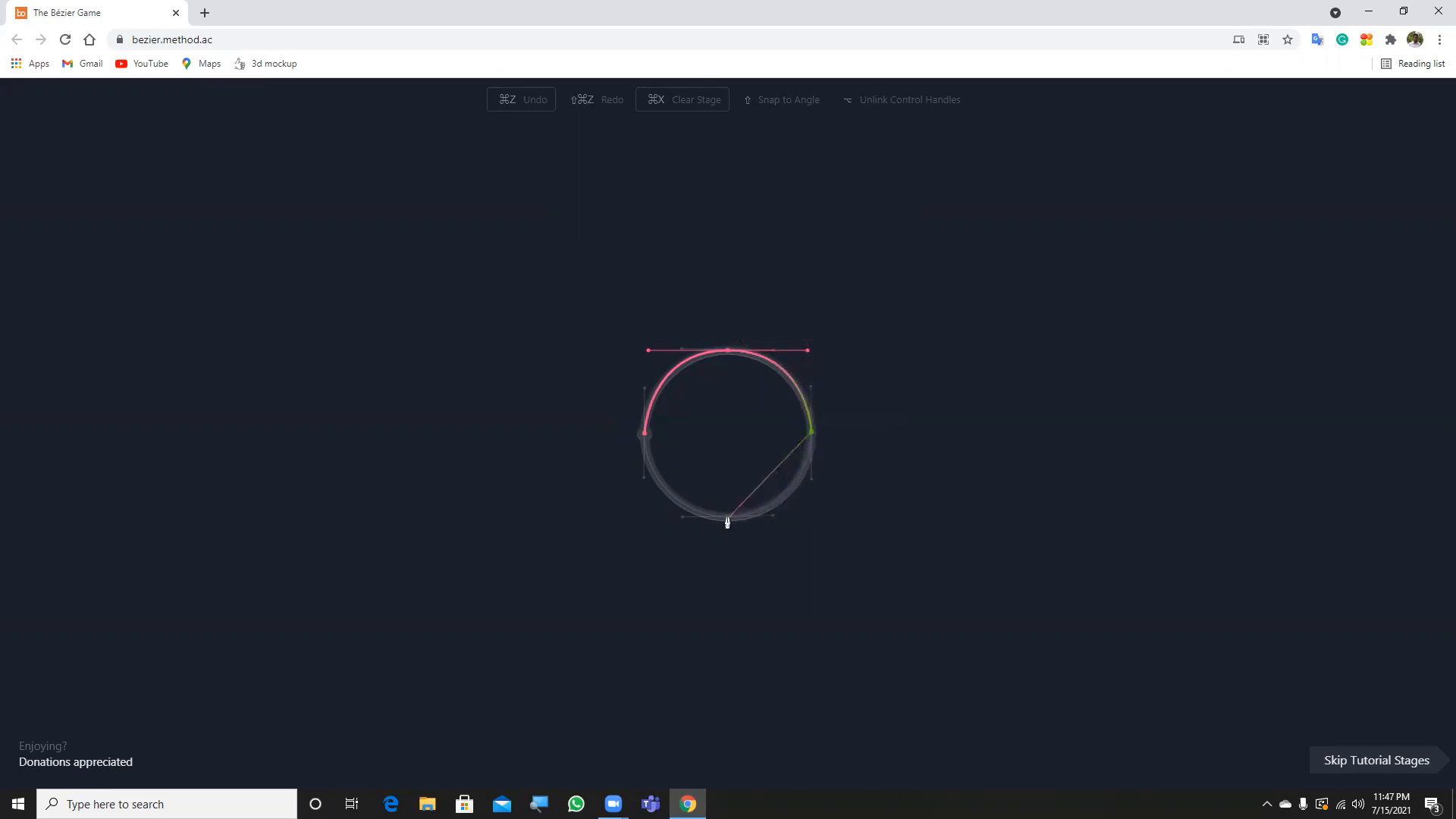
drag(728, 521, 646, 521)
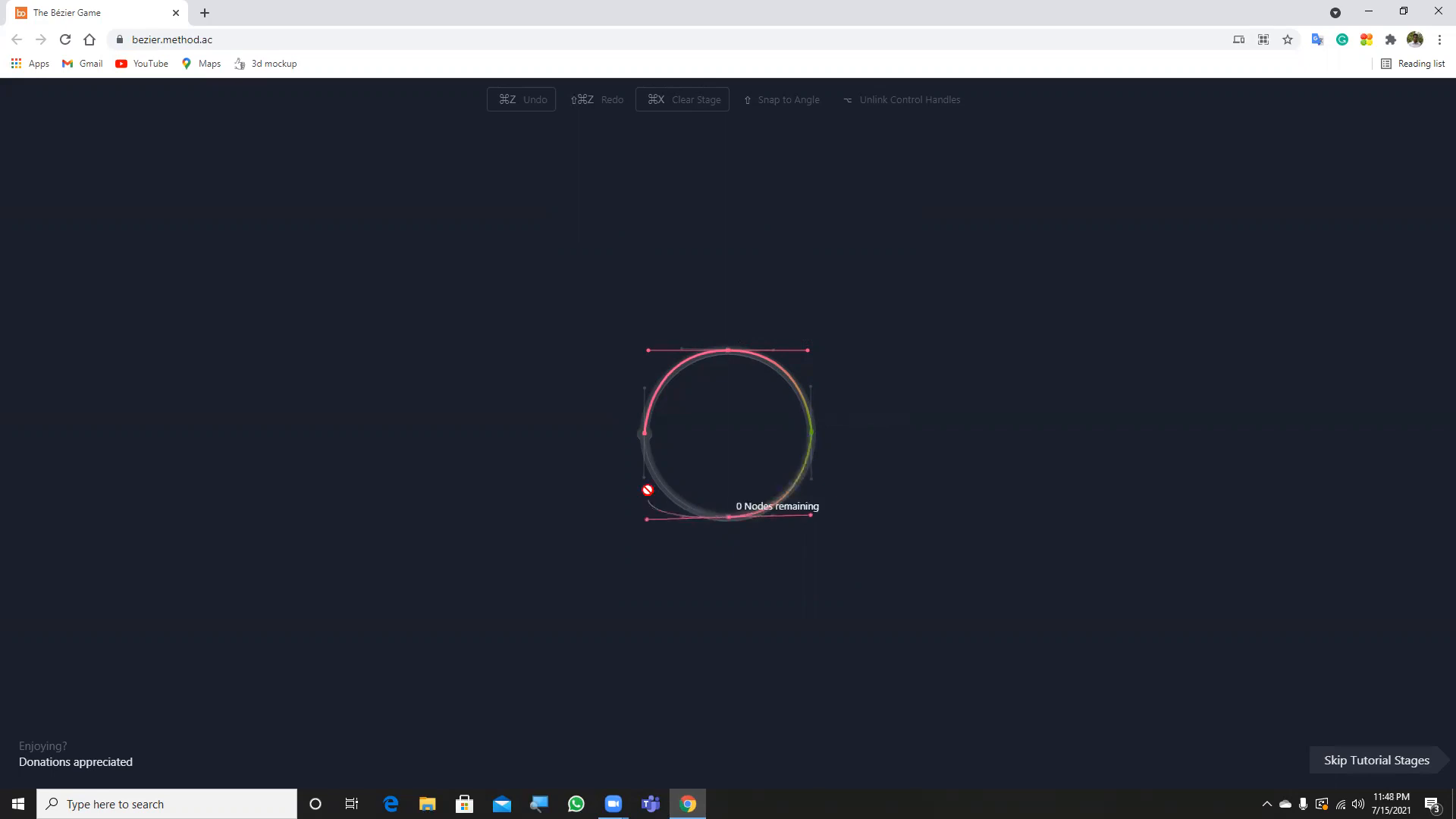
click(642, 436)
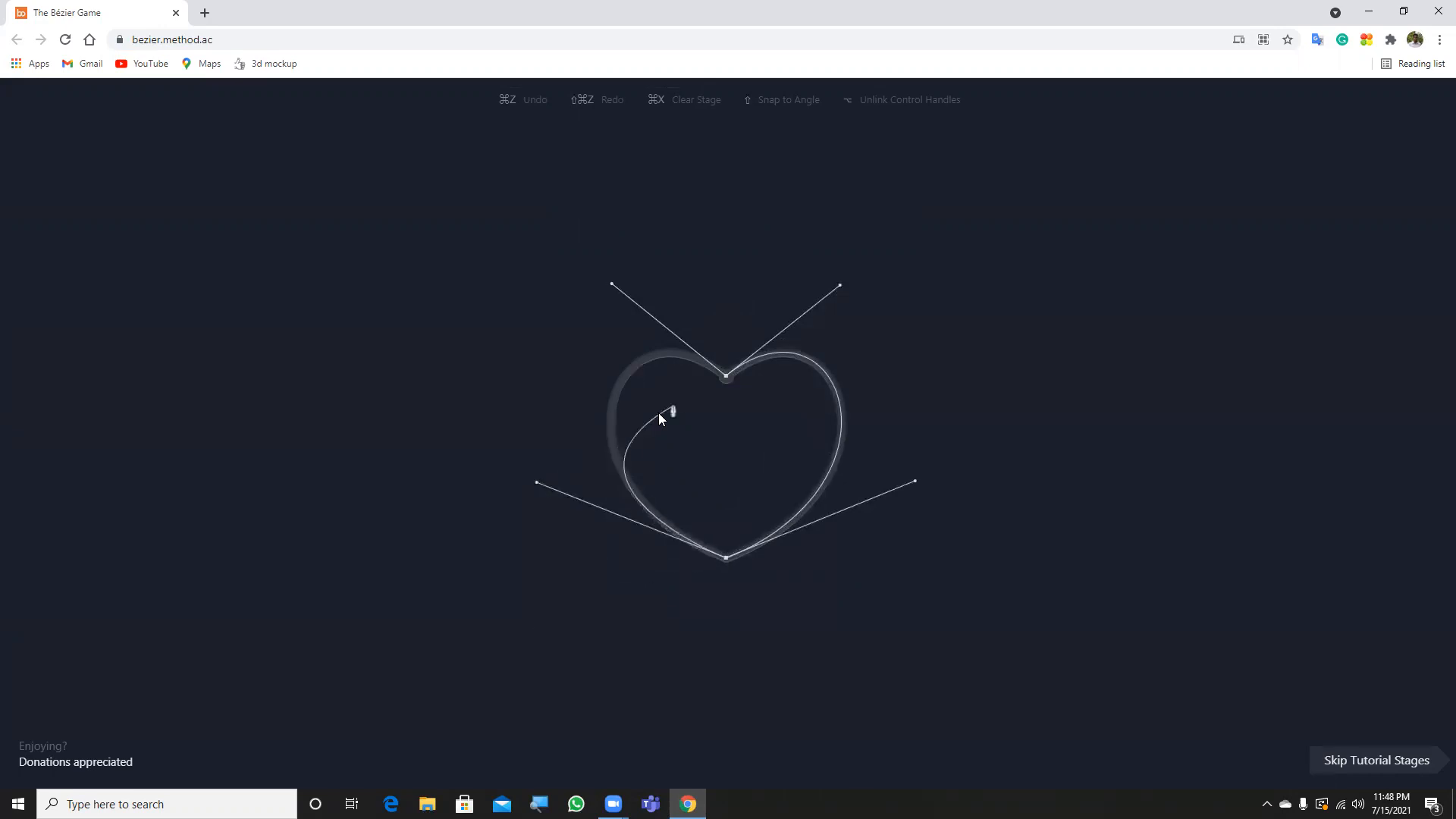
Step: Trace the heart from its top notch, undoing the plain first node, angling the curve handles along the guides and closing the path
click(726, 379)
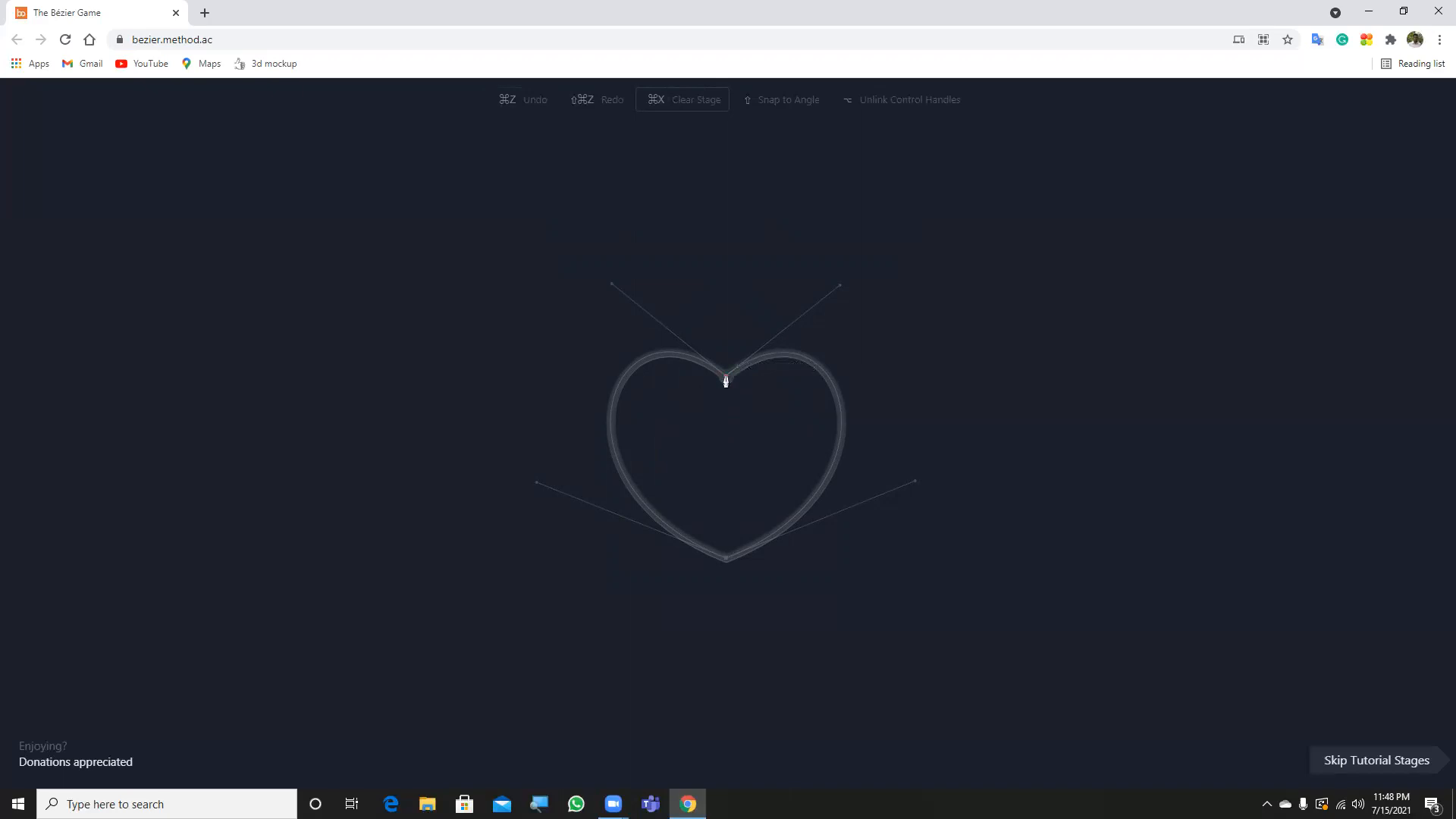
key(ctrl+z)
drag(726, 380, 860, 381)
drag(861, 381, 840, 287)
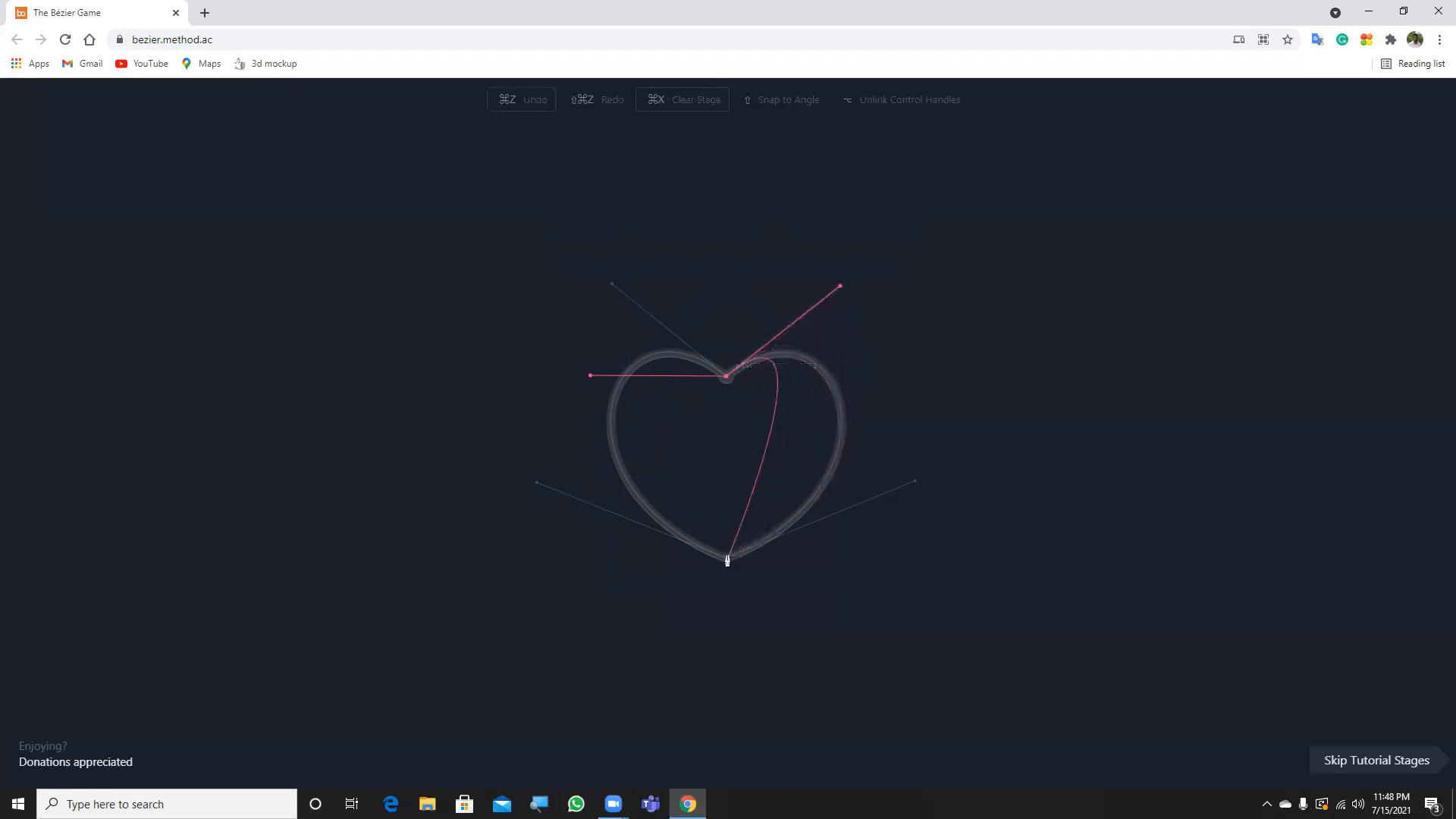
drag(724, 560, 540, 482)
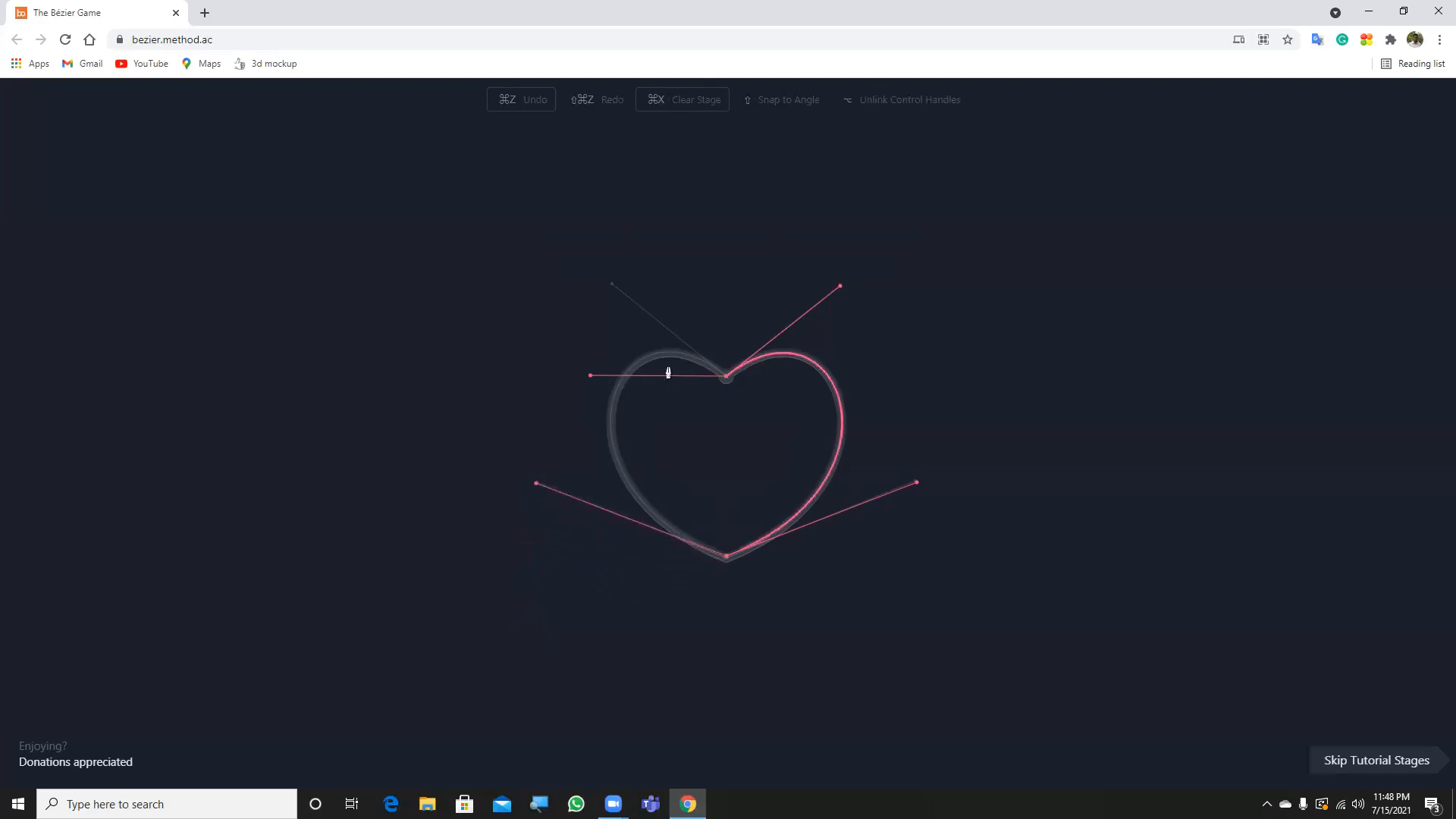
drag(723, 383, 837, 469)
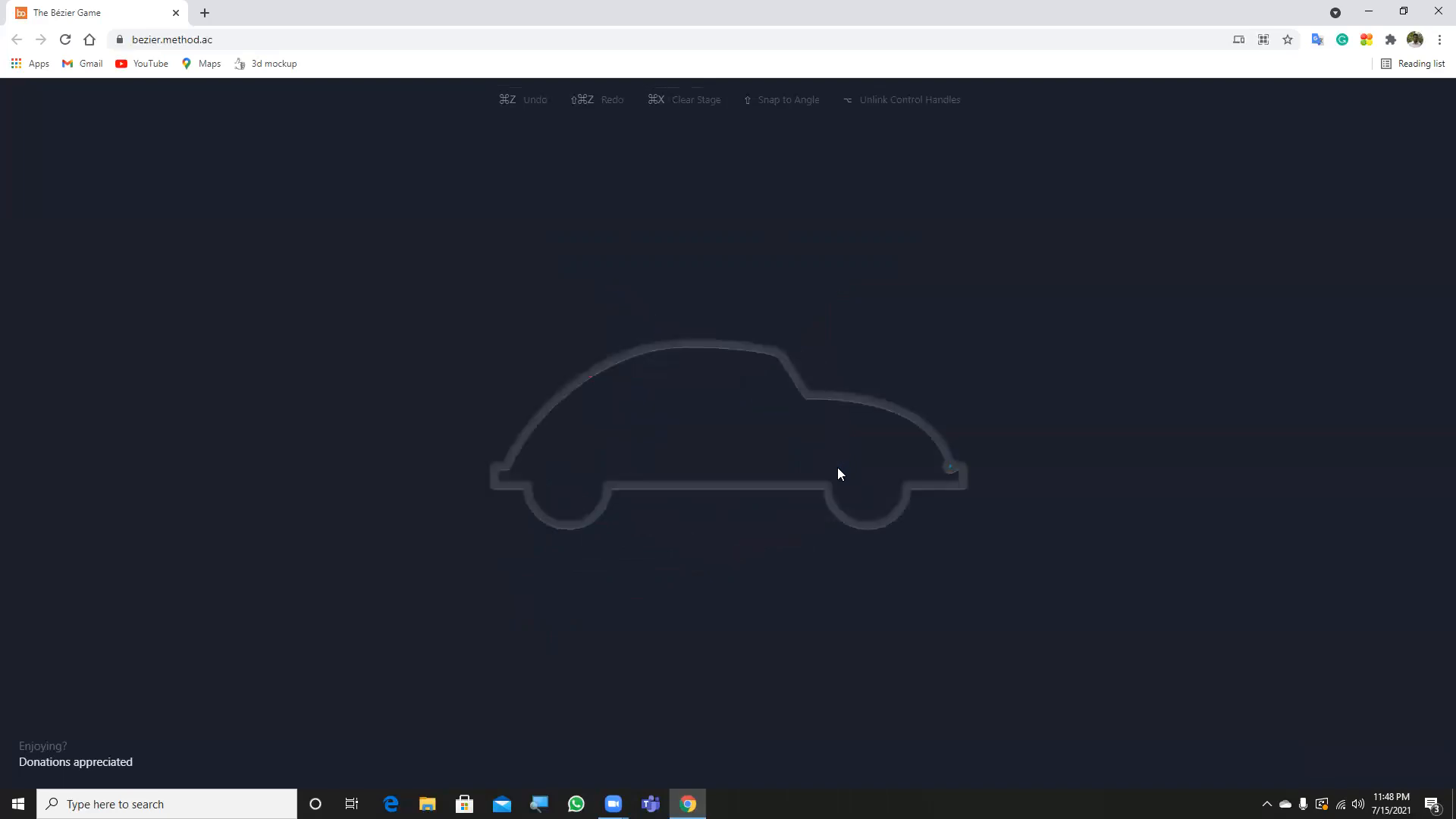
Step: Start the car outline at the base of the hood, tracing the front bumper and the curved front wheel
click(949, 465)
click(950, 467)
click(962, 468)
click(961, 485)
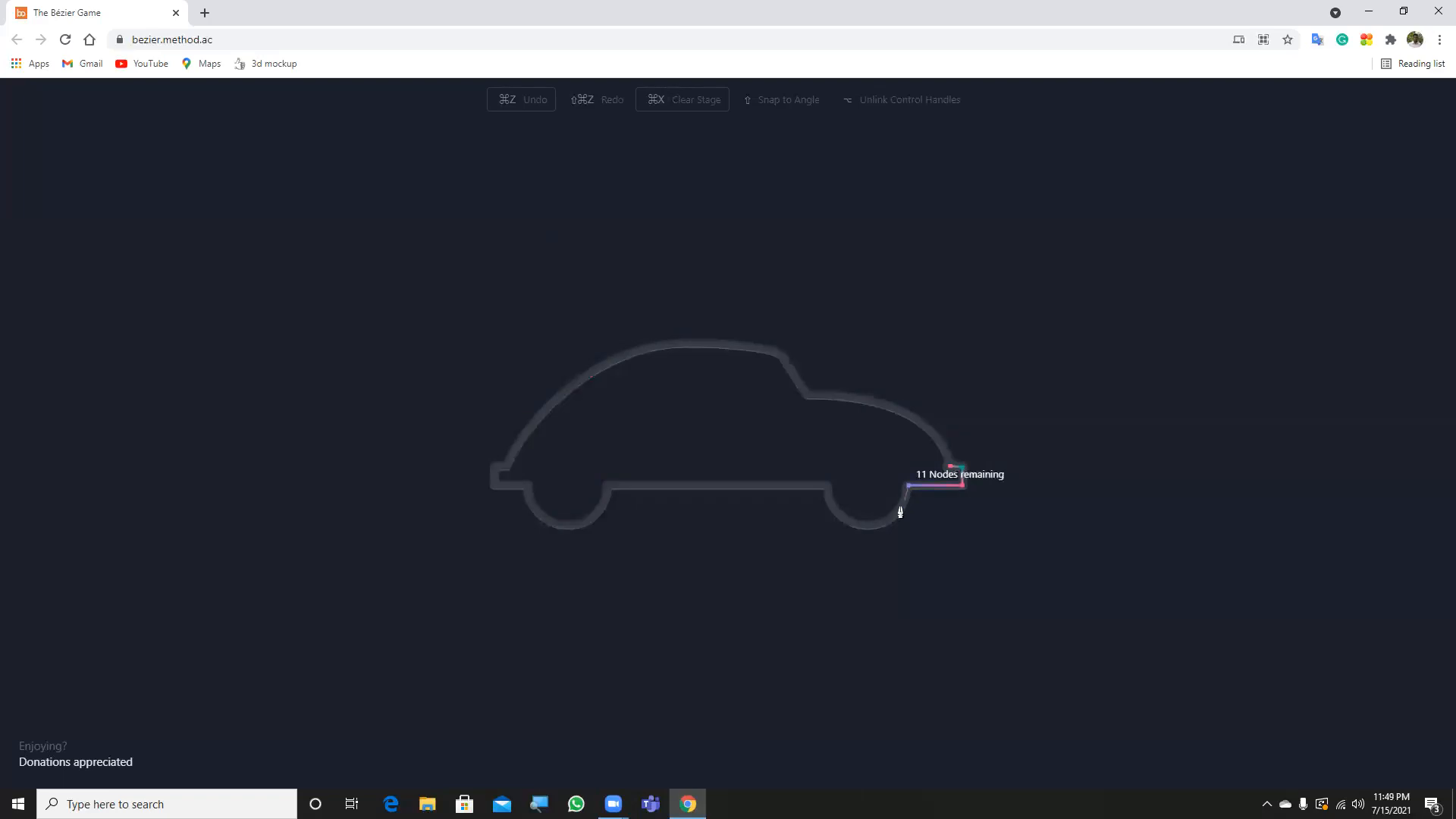
drag(868, 526, 838, 527)
click(822, 488)
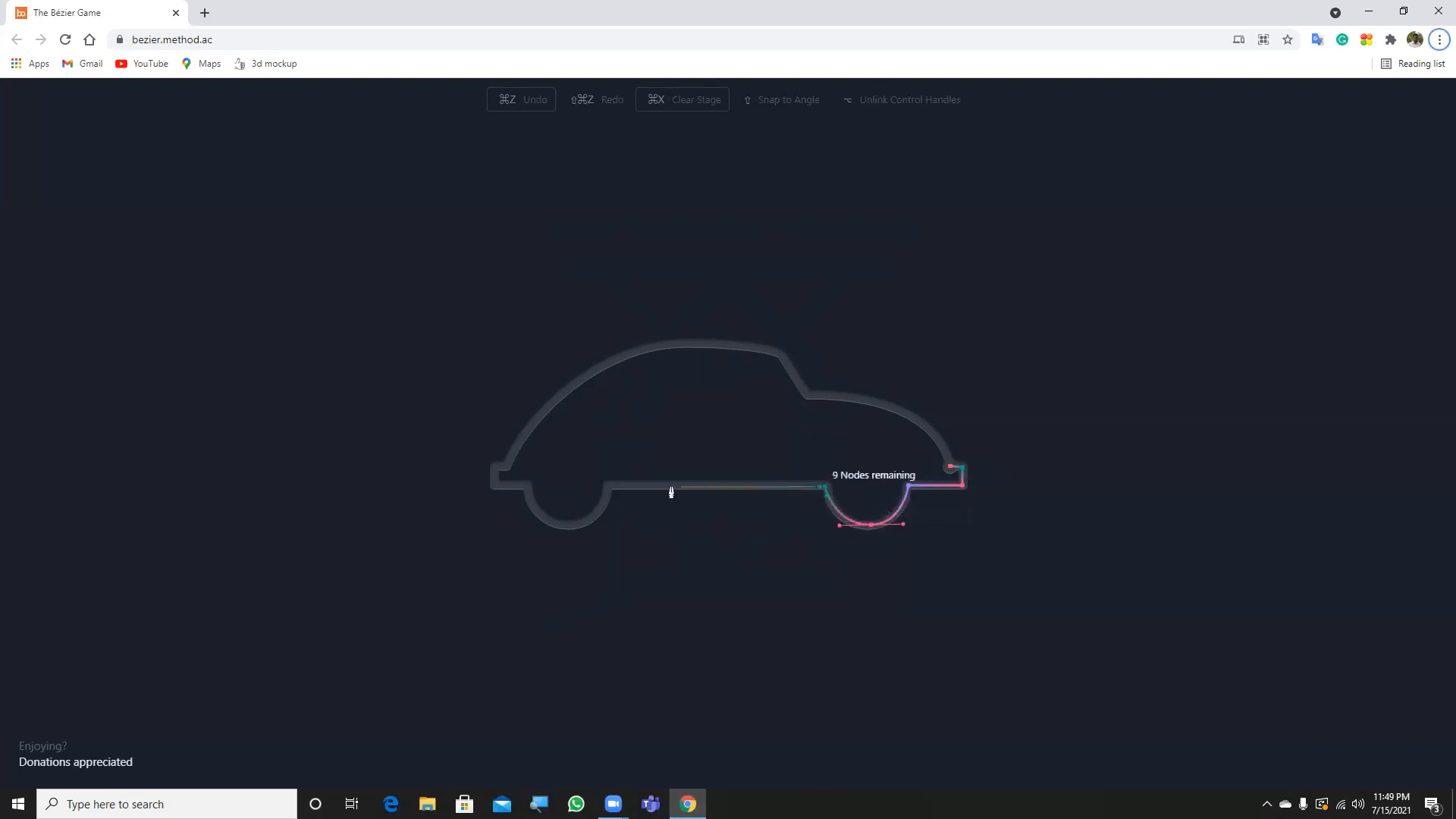
Step: Continue the car outline along the underside, around the rear wheel and up the rear bumper
click(610, 487)
drag(568, 526, 532, 528)
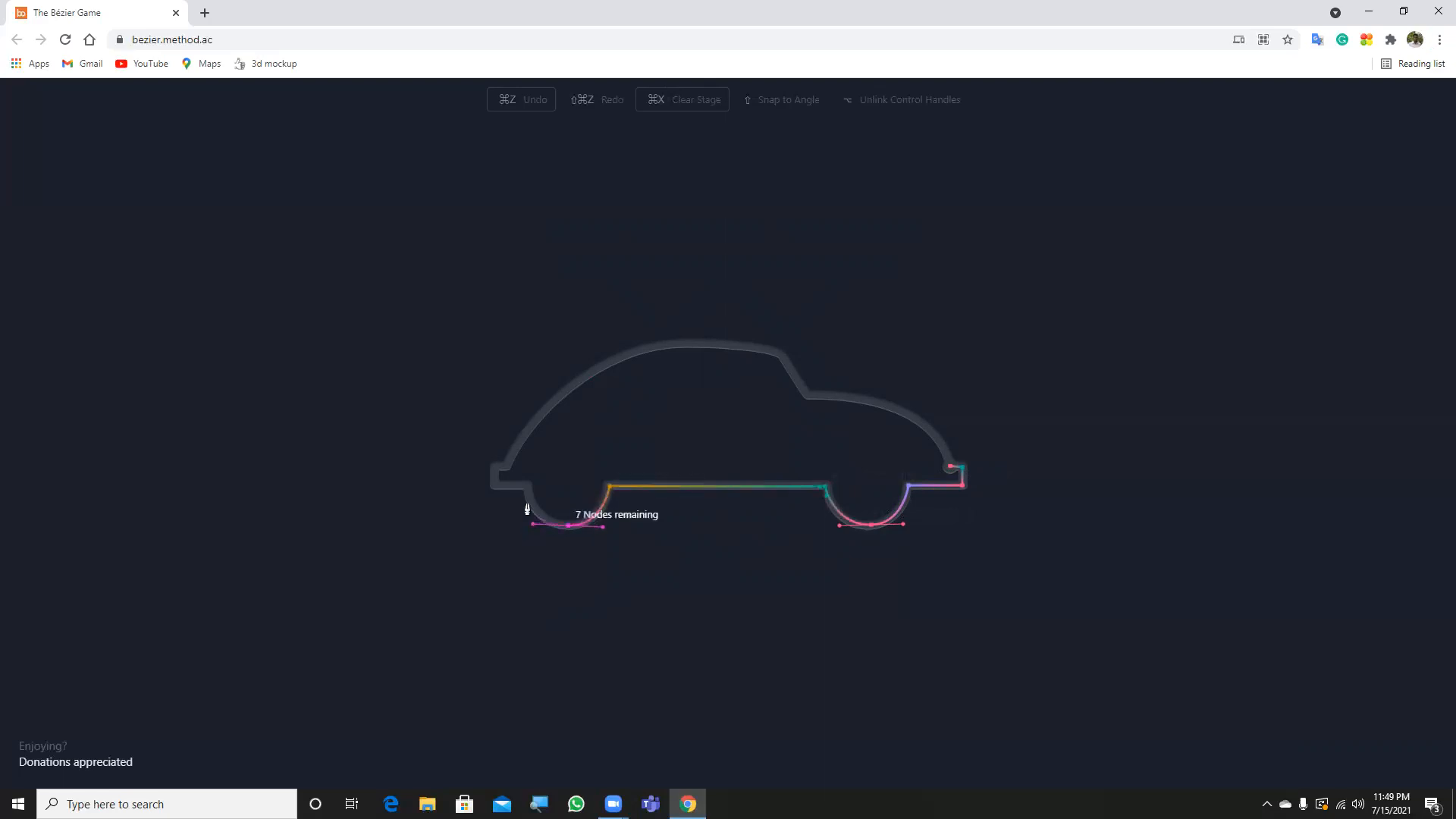
click(526, 485)
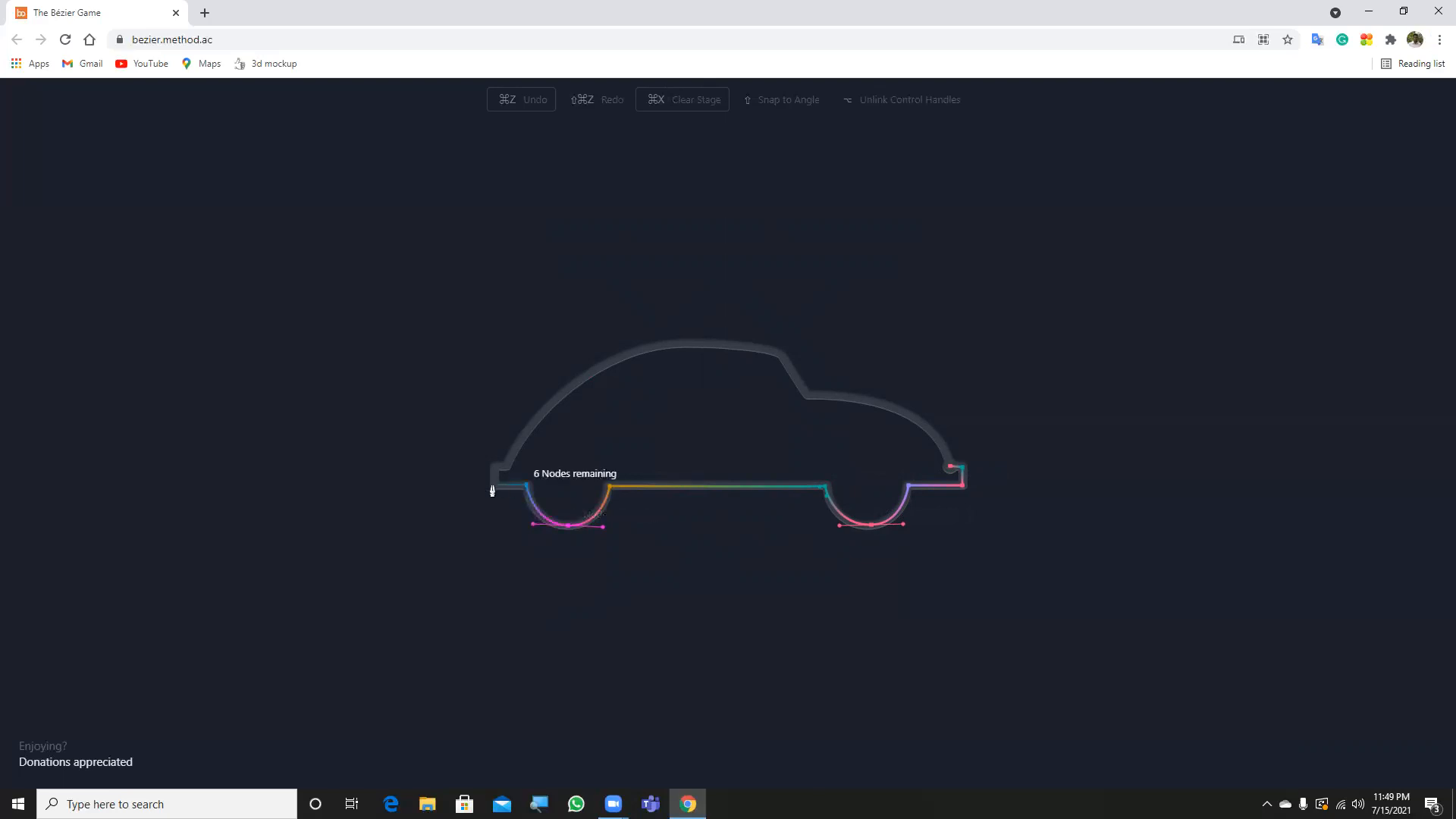
click(492, 484)
click(505, 466)
Step: Trace the car's curved roof, windshield and hood, closing the outline at its starting node
mouse_move(684, 346)
mouse_down()
mouse_move(800, 357)
mouse_move(695, 351)
mouse_up()
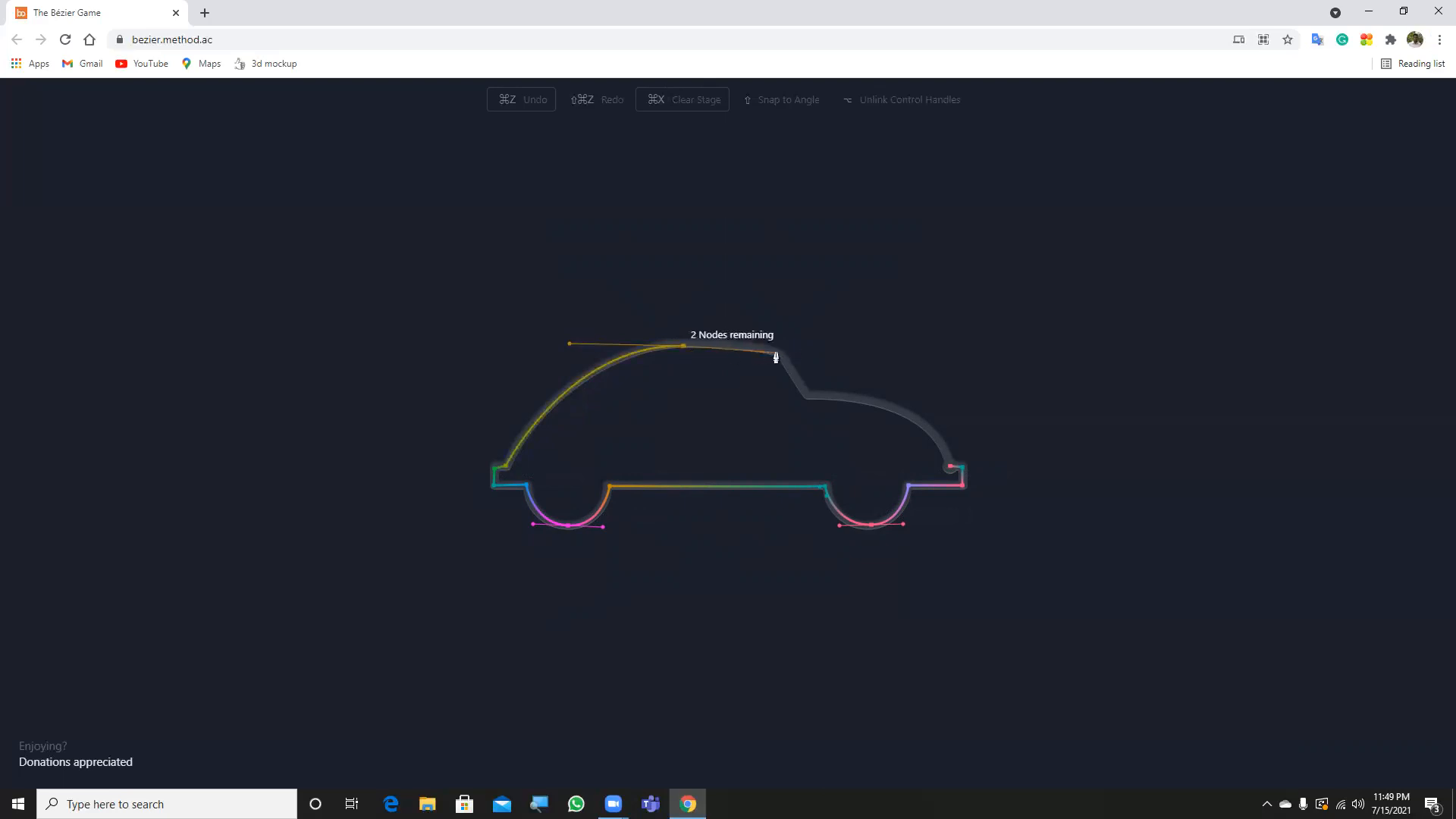
mouse_move(779, 355)
mouse_down()
mouse_move(803, 364)
mouse_move(778, 358)
mouse_up()
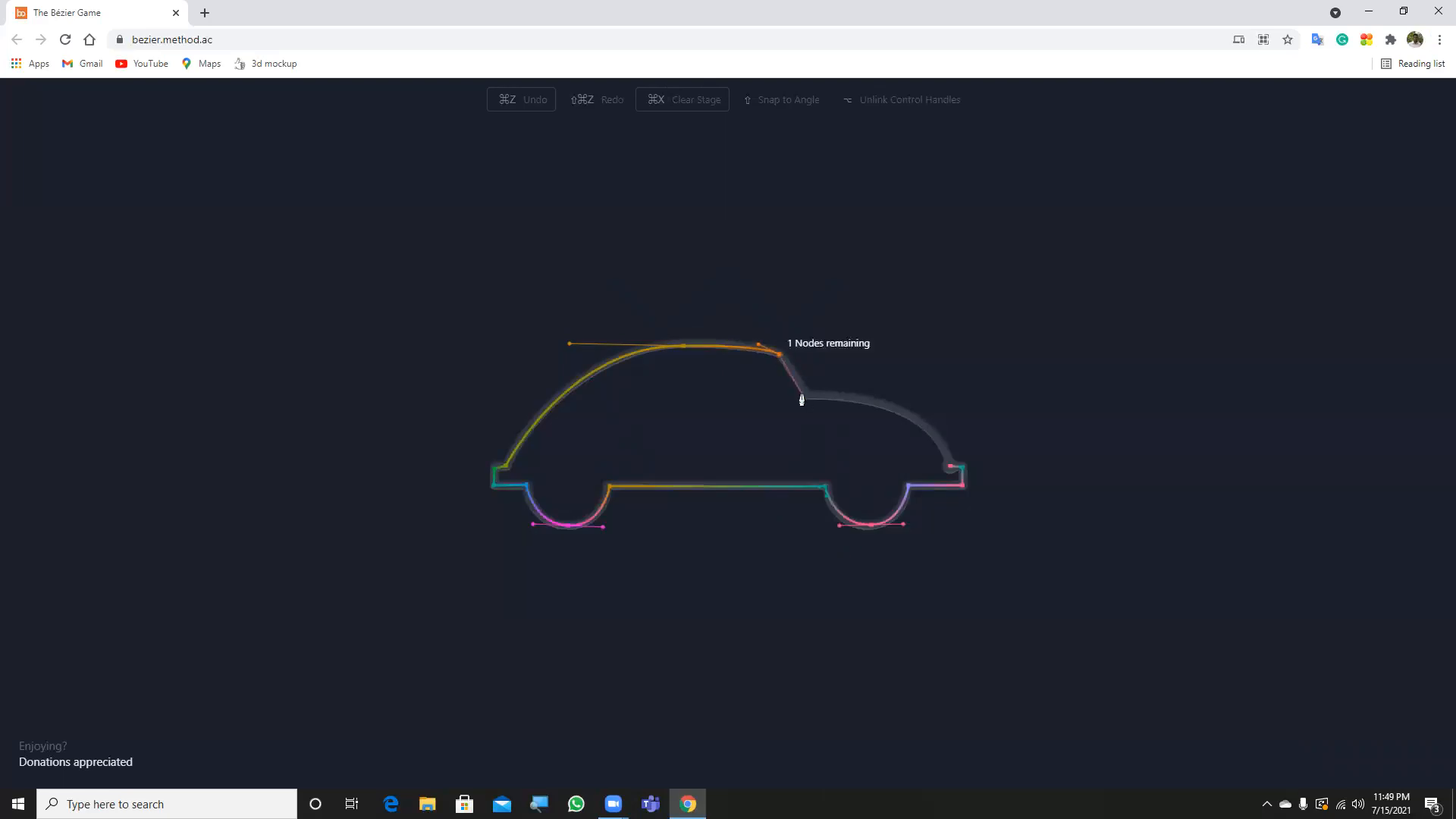
click(806, 396)
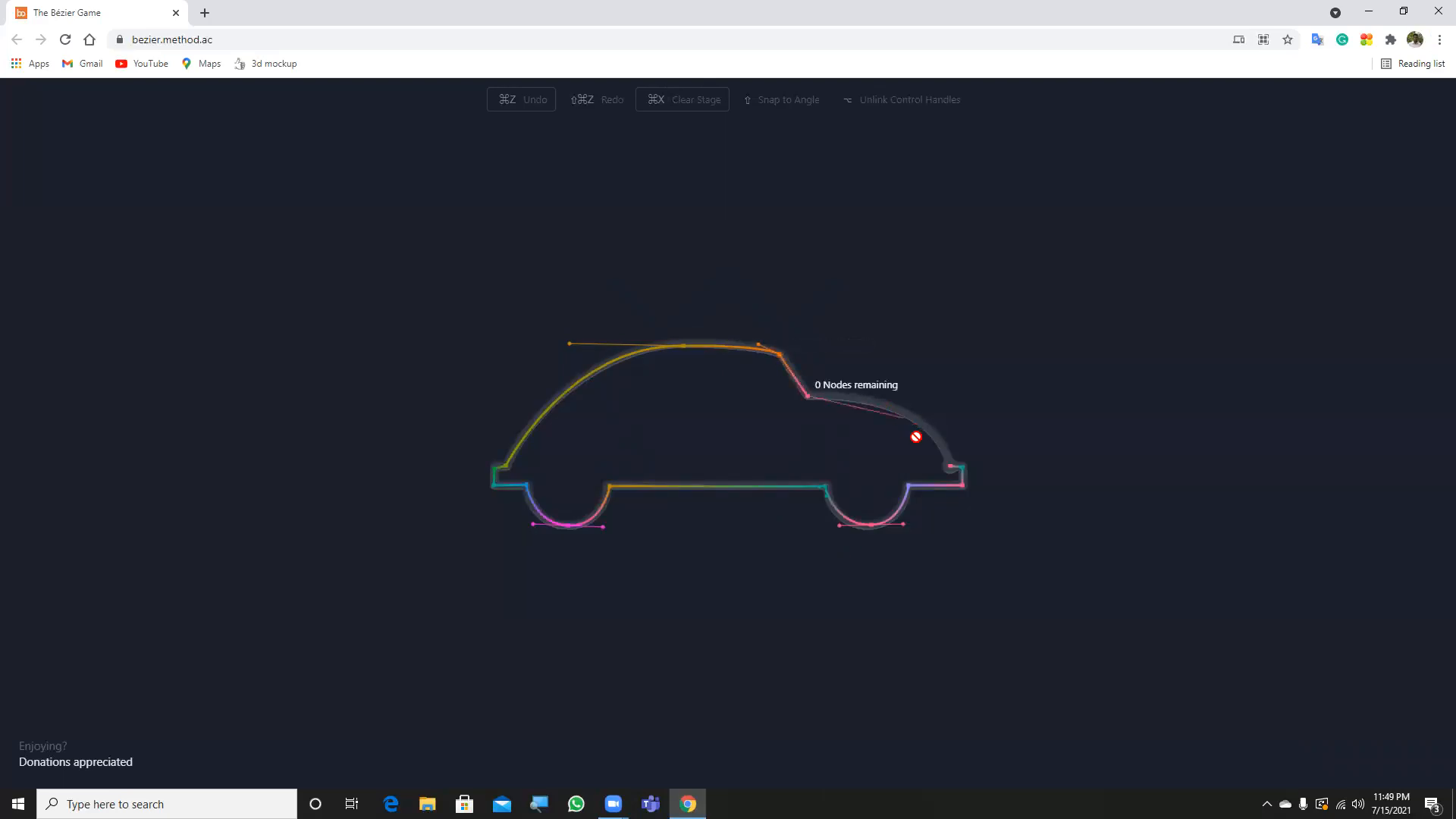
drag(949, 467, 966, 545)
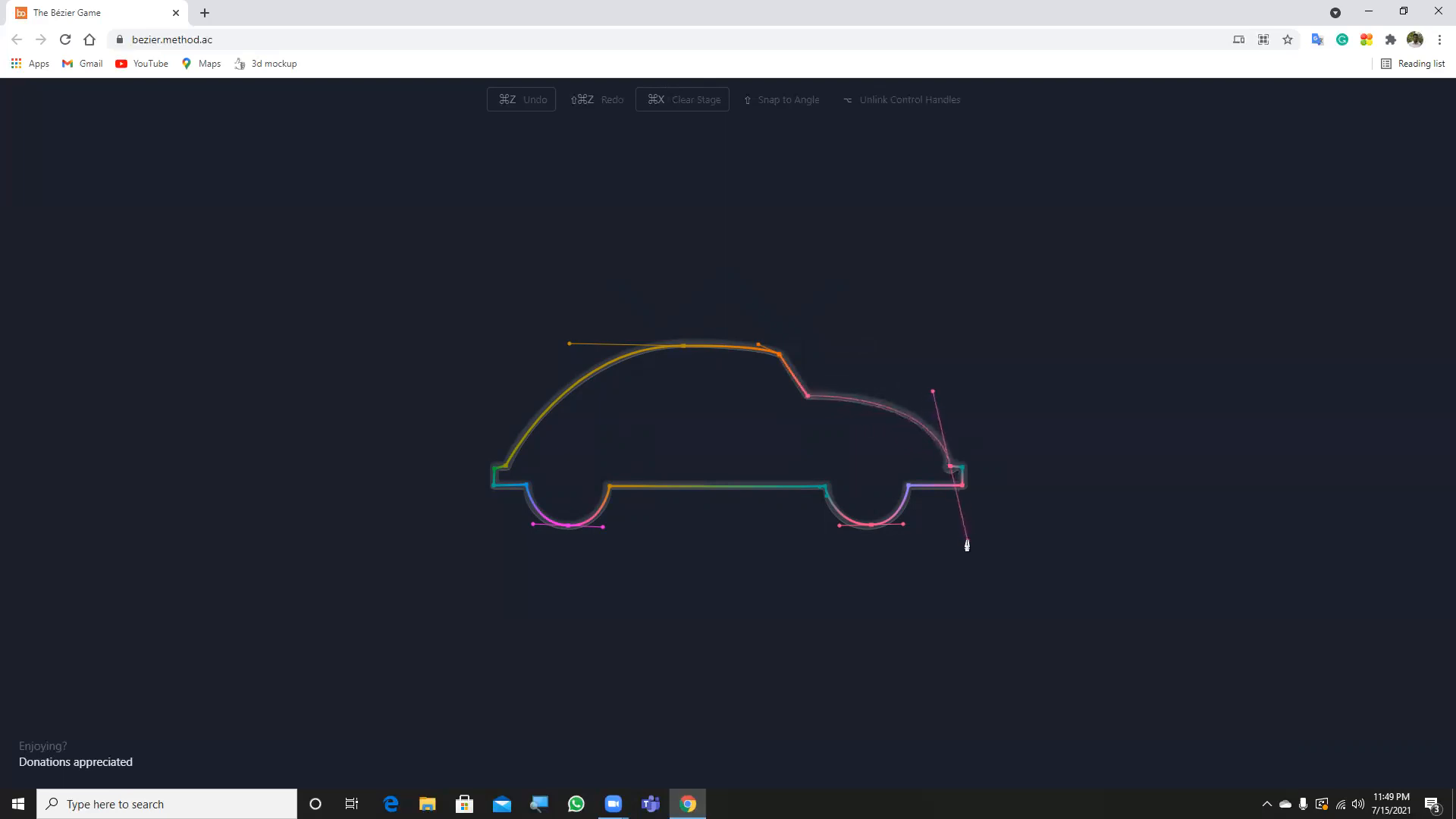
click(961, 487)
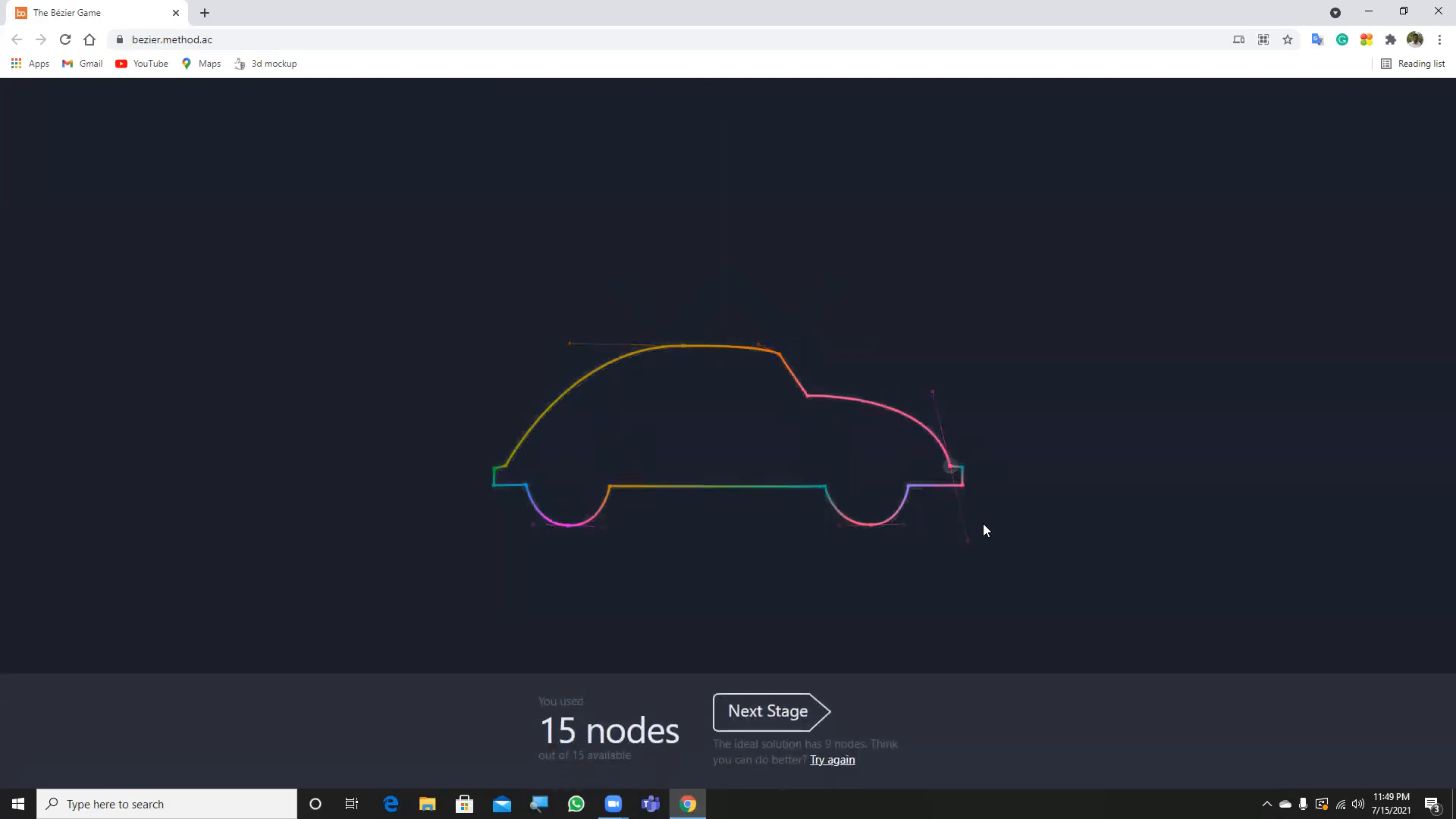
Step: Advance to the airplane stage and trace from the upper wing tip around the curved nose and along the belly
click(809, 712)
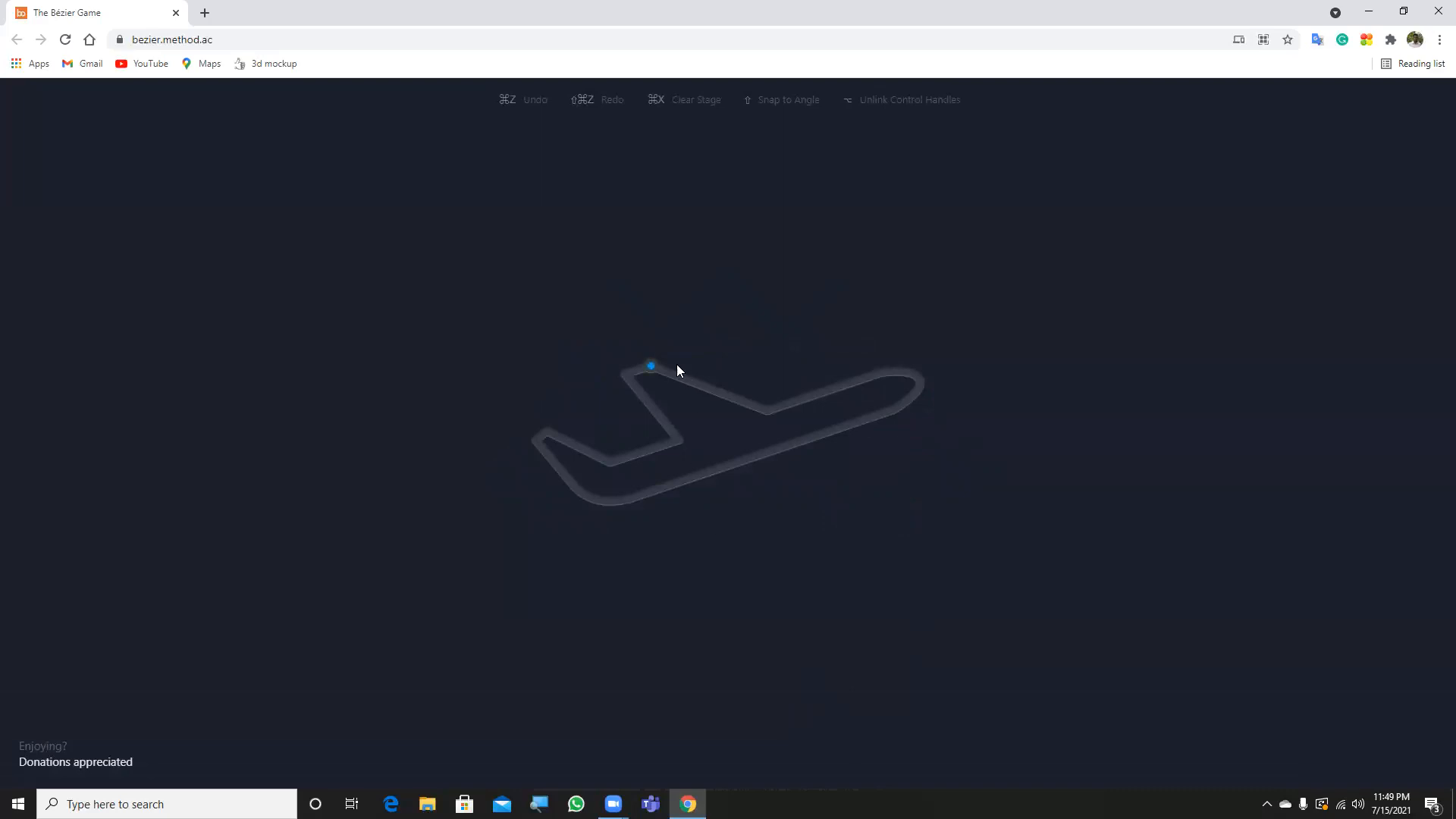
click(651, 367)
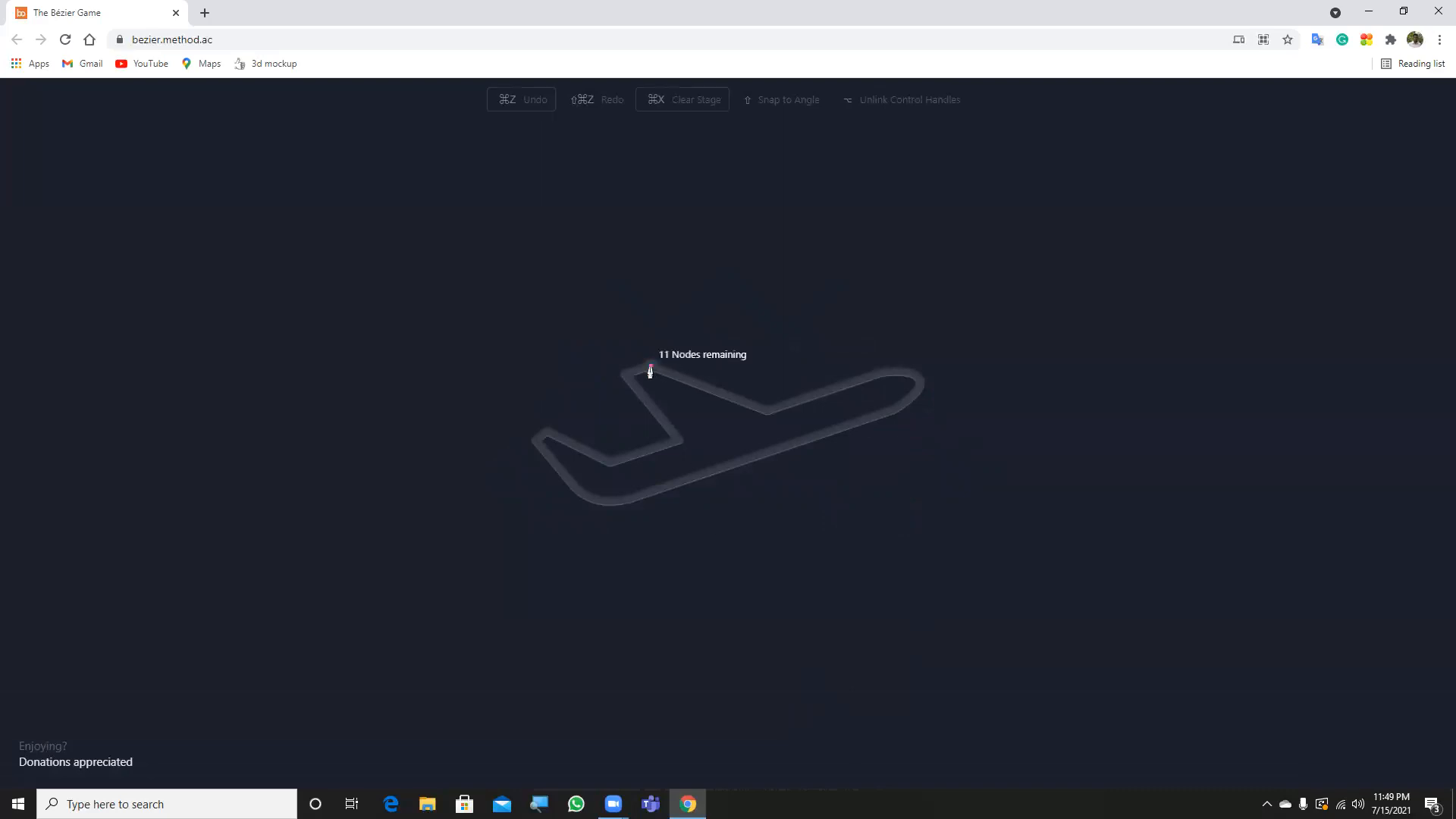
click(764, 412)
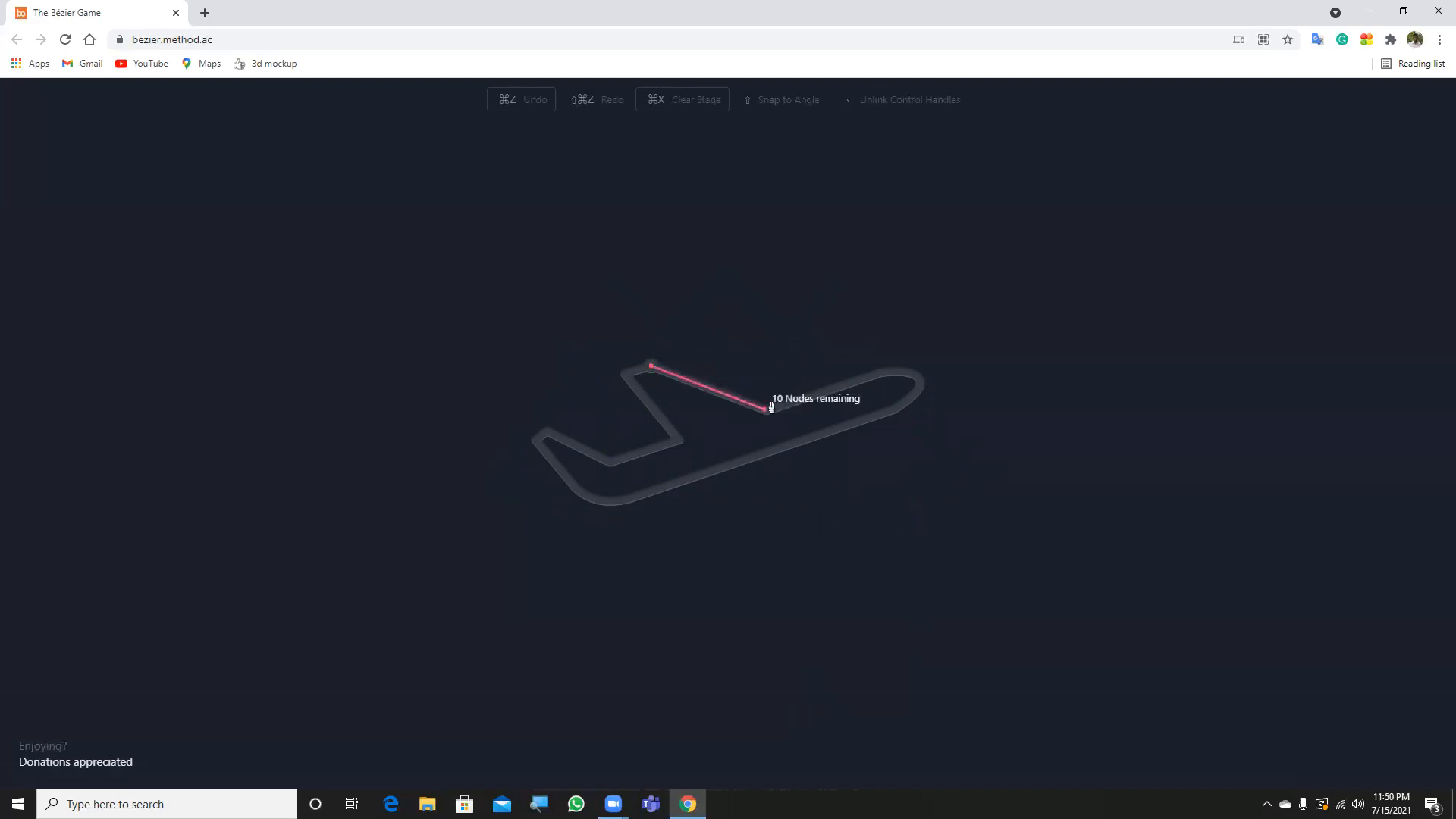
click(880, 375)
drag(895, 411, 832, 459)
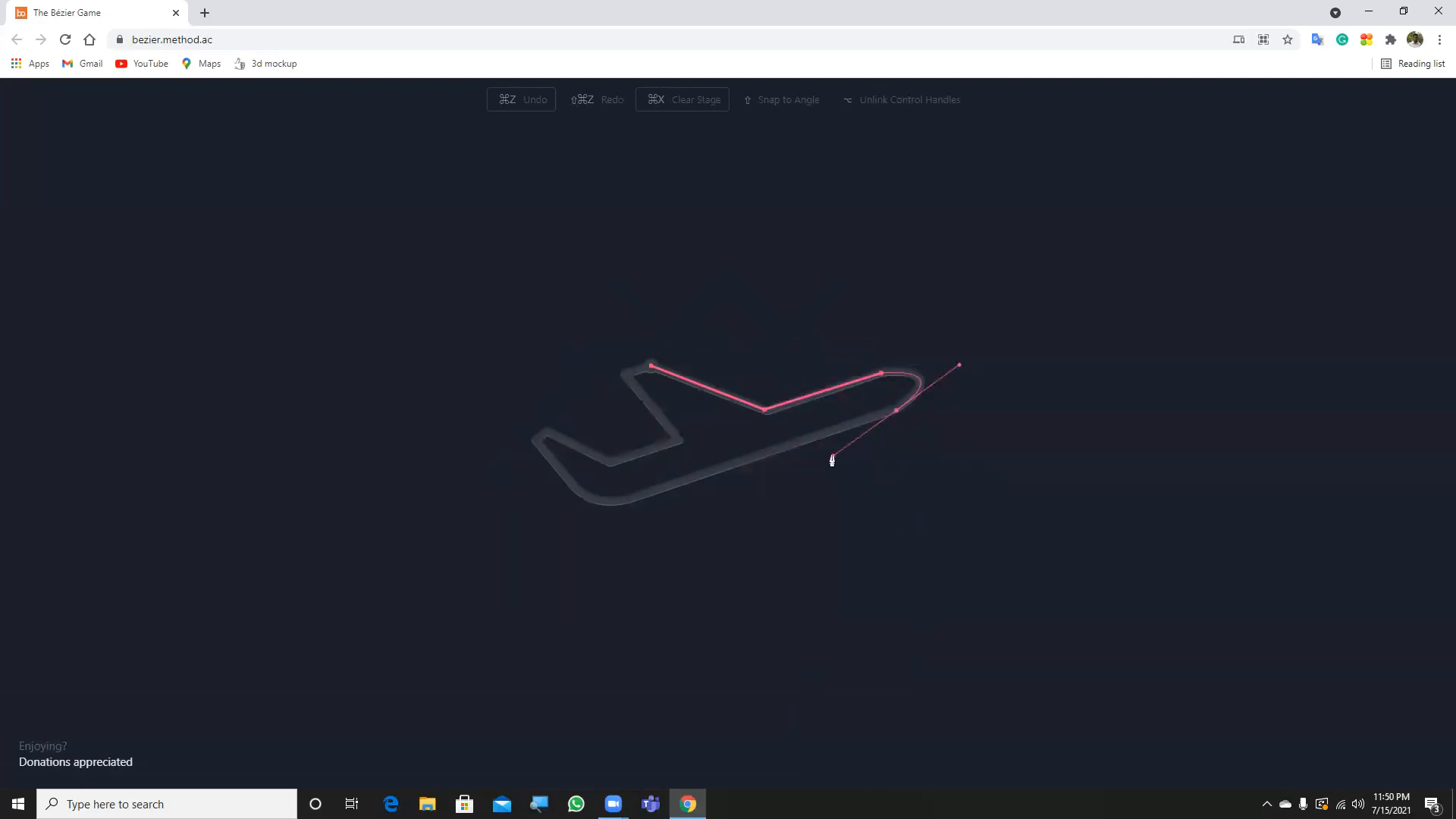
click(827, 434)
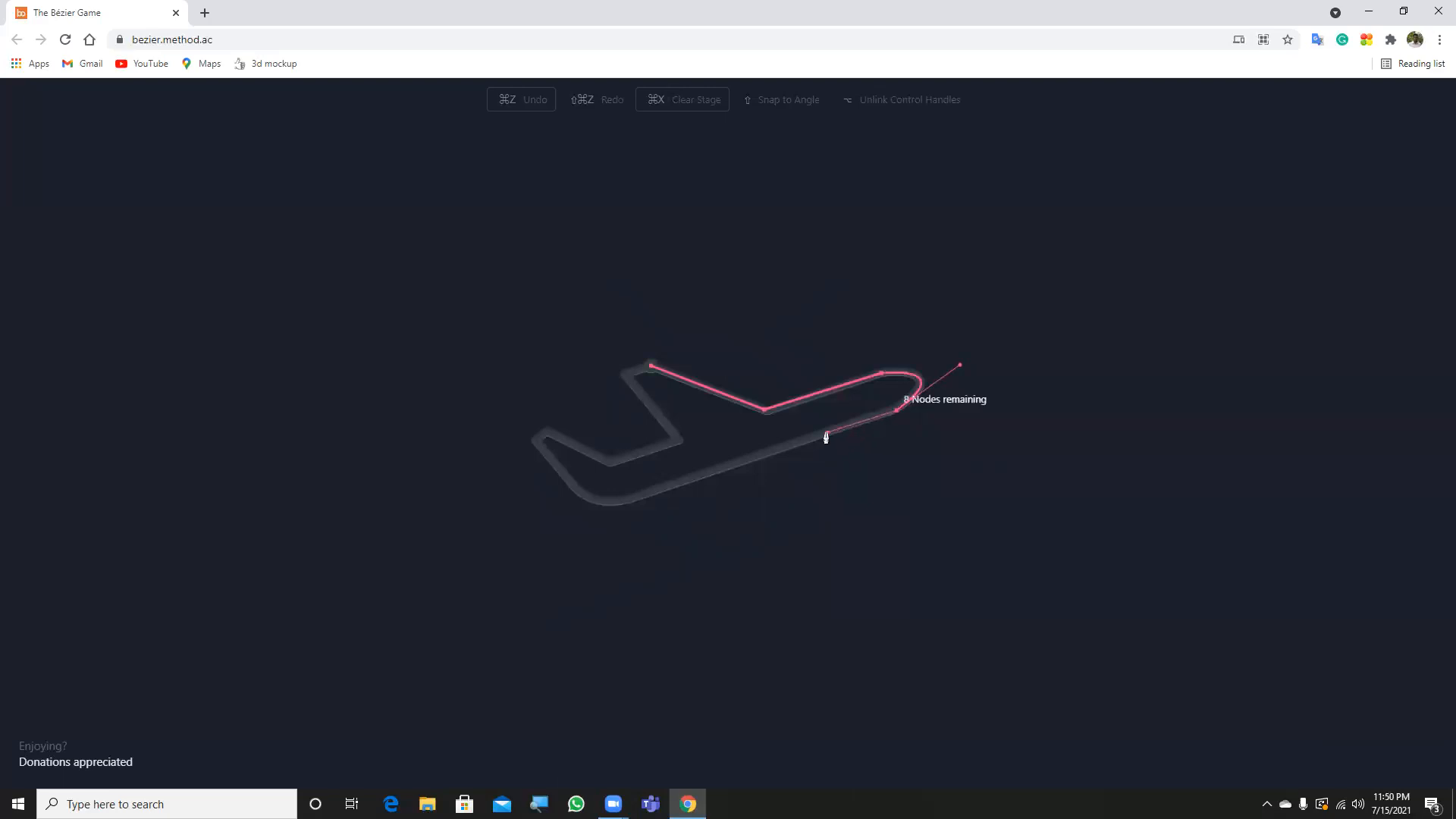
click(630, 502)
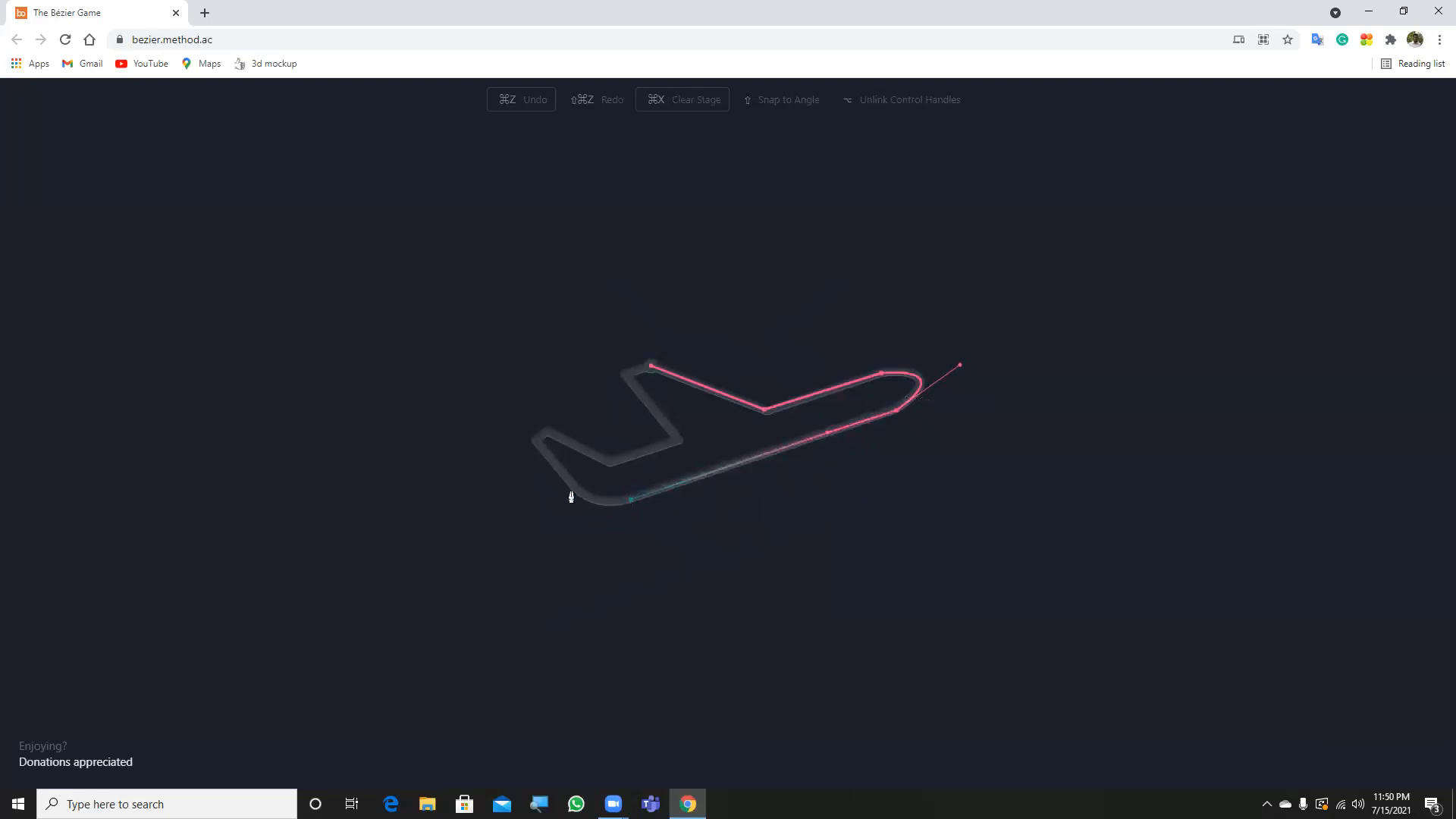
Step: Trace the airplane's curved rear end, tail fin and rear wing edge, closing the outline at the wing tip
mouse_move(535, 443)
mouse_down()
mouse_move(481, 358)
mouse_move(522, 421)
mouse_up()
click(536, 441)
click(545, 432)
click(608, 464)
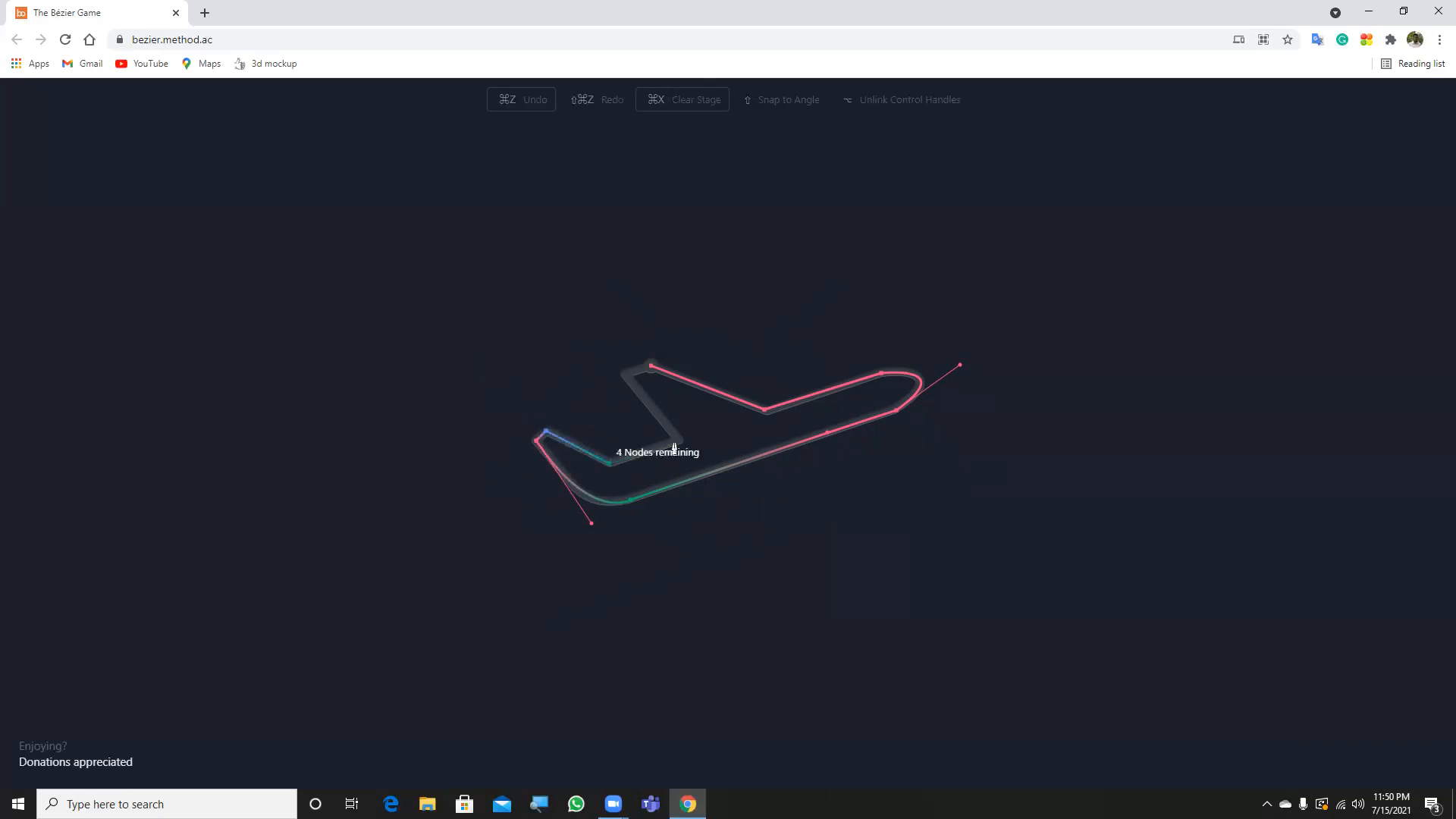
click(677, 442)
click(625, 374)
click(653, 368)
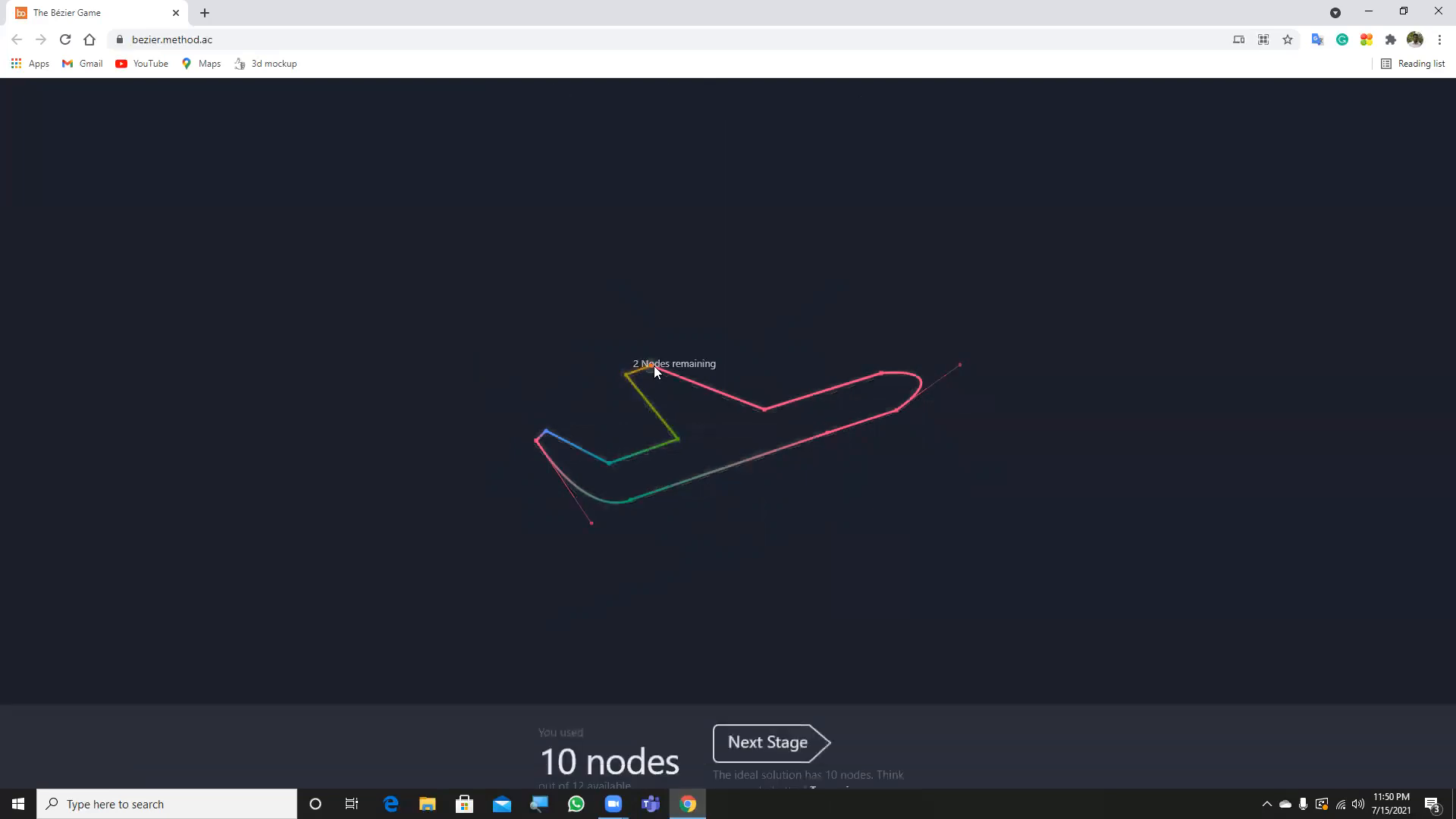
Step: Advance to the paperclip stage and trace from its outer end around the large upper bend and down the long outer side
click(766, 711)
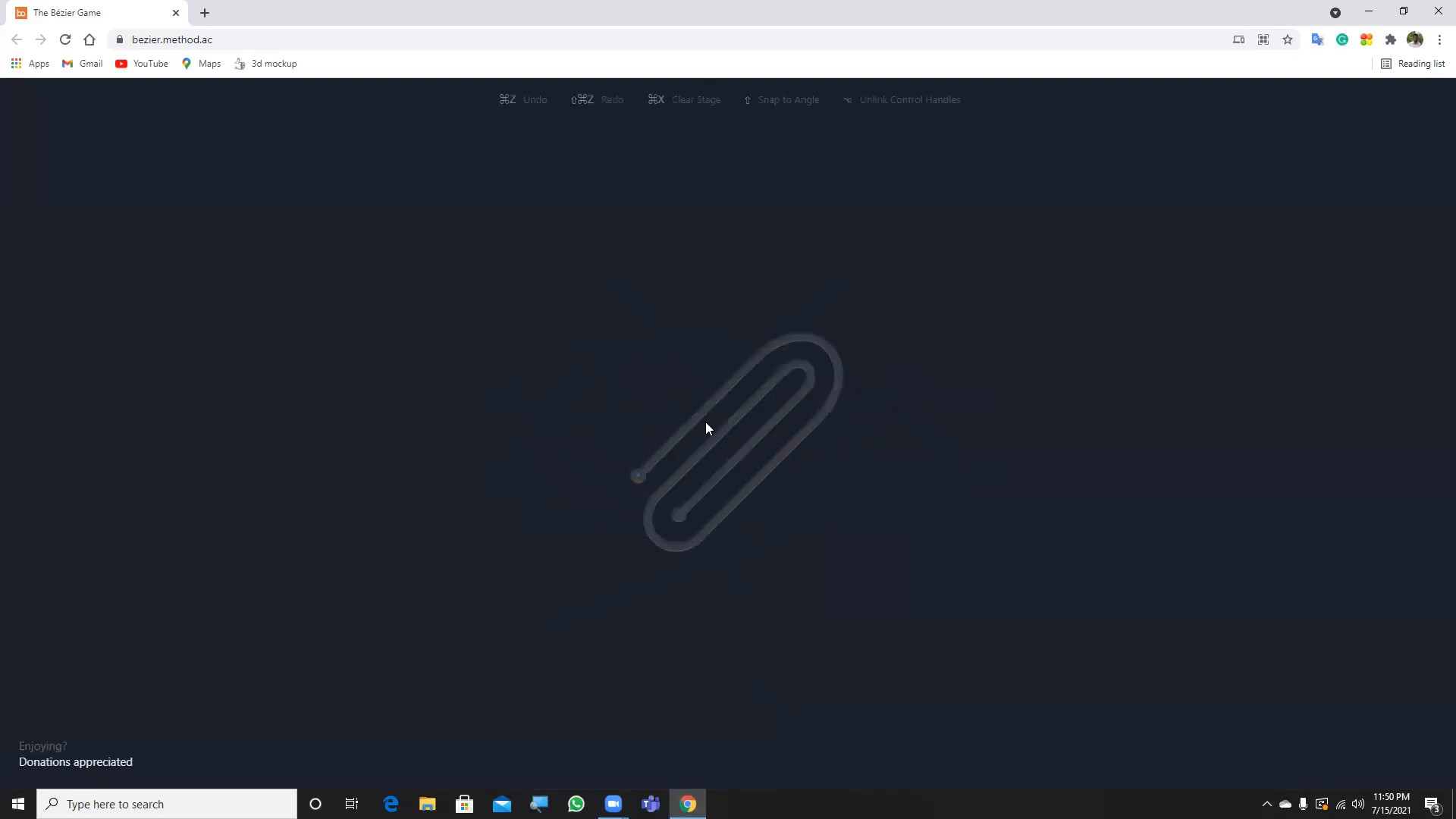
click(638, 477)
click(764, 353)
drag(830, 408, 802, 511)
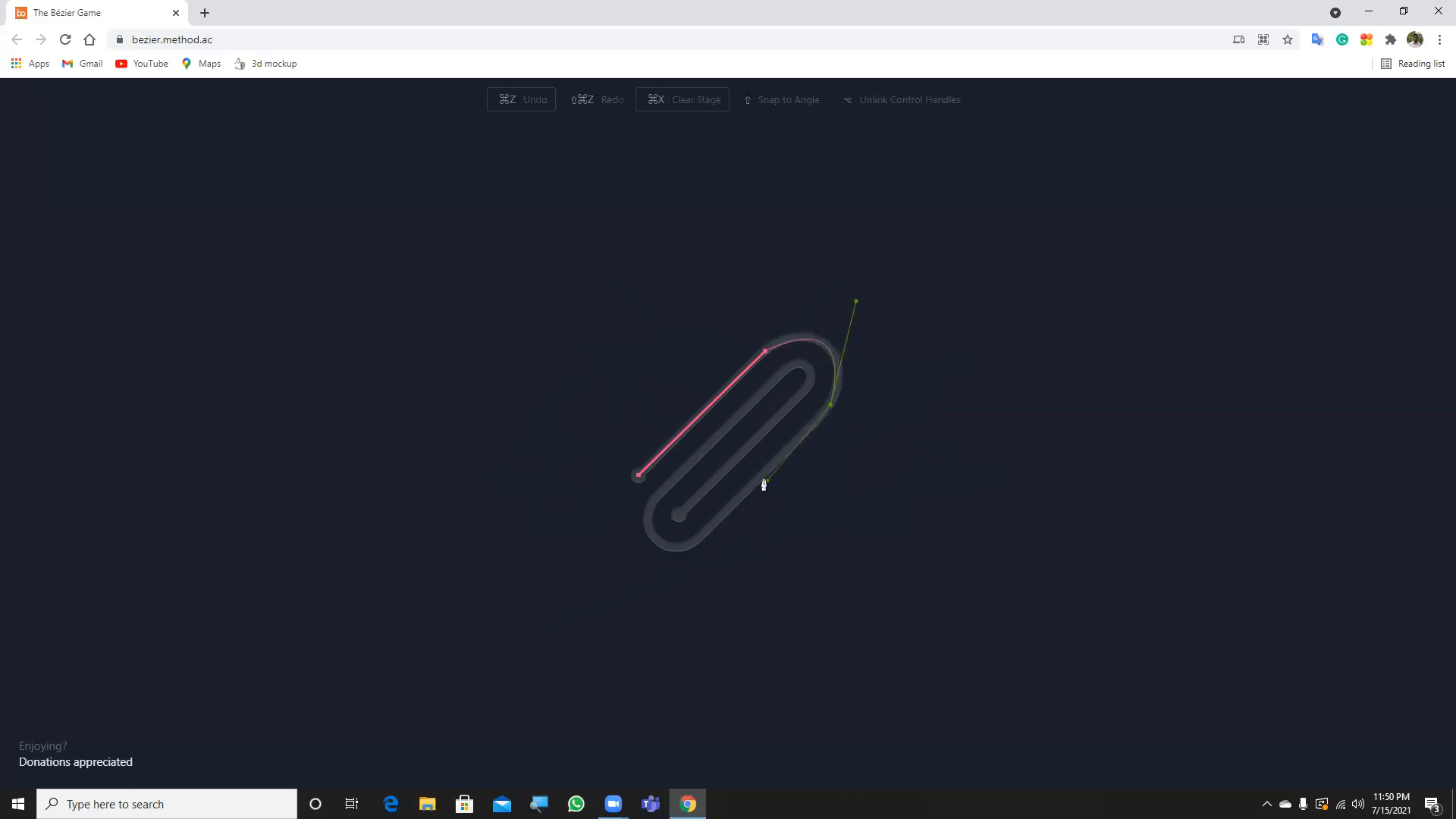
key(ctrl+z)
drag(826, 347, 853, 368)
click(819, 420)
click(693, 542)
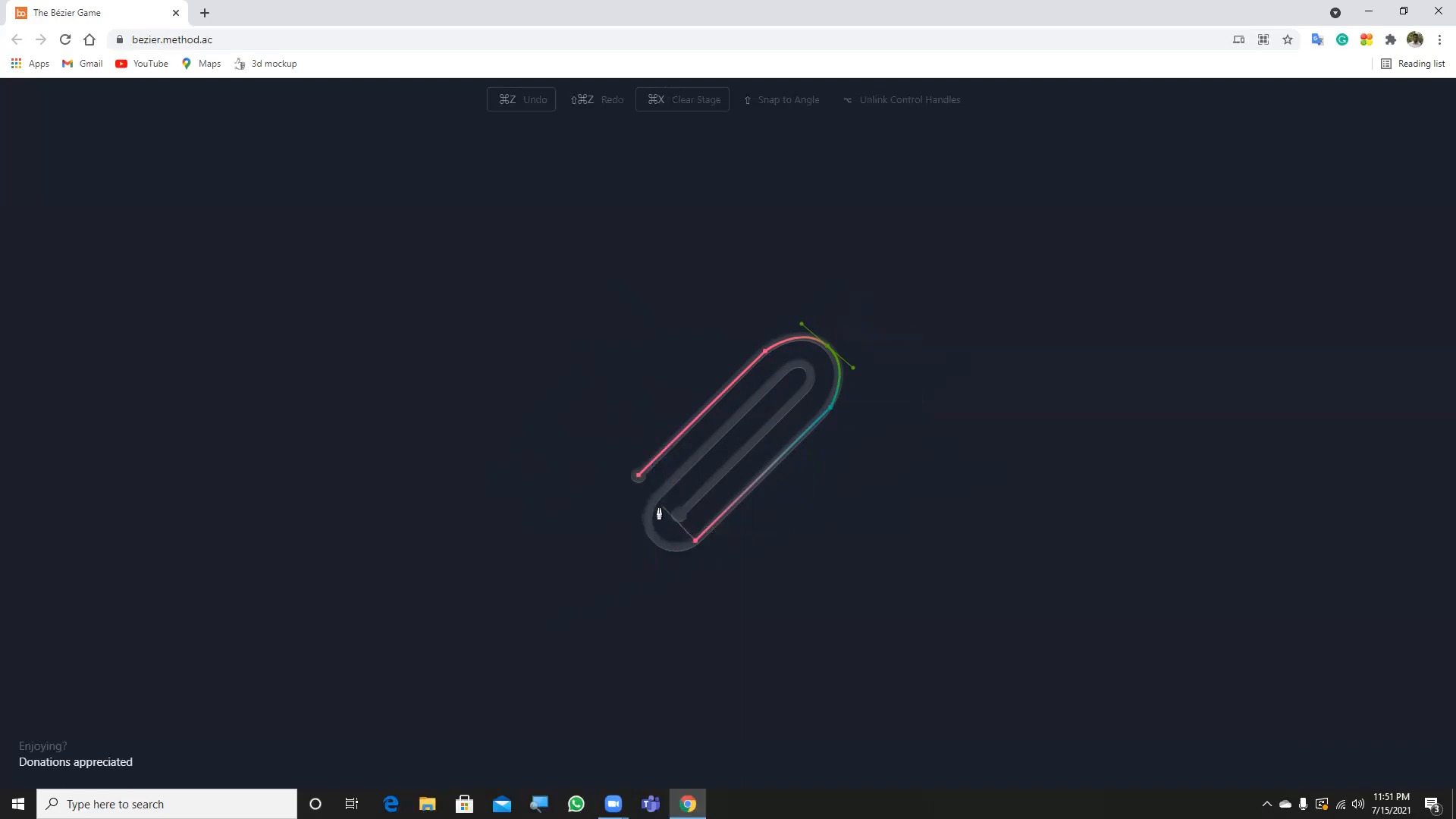
Step: Trace the paperclip's lower bend, long inner side and small upper bend, finishing at the inner end node
drag(654, 540, 638, 520)
click(651, 506)
drag(788, 370, 785, 412)
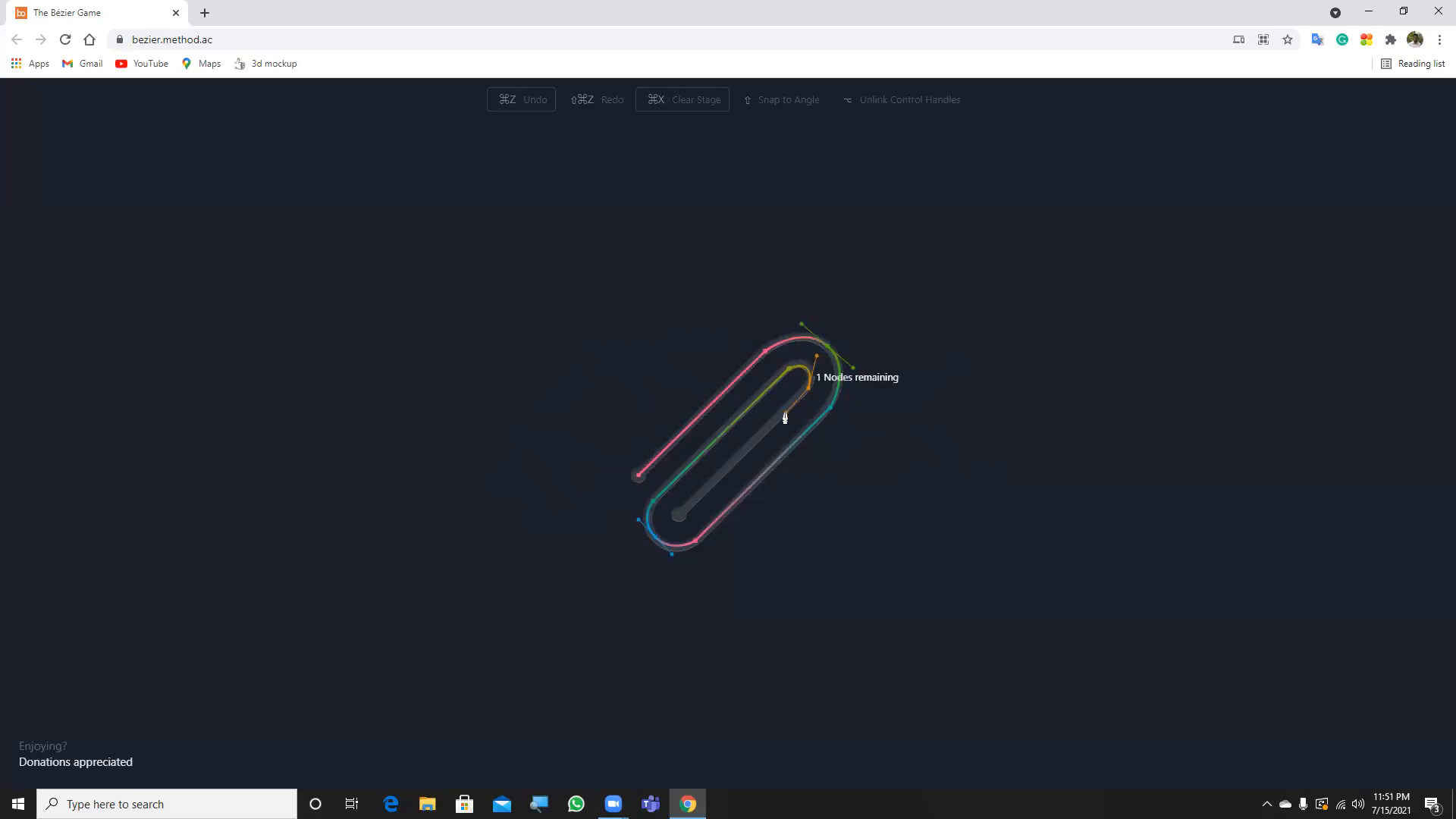
click(679, 516)
Step: Advance to the wrench stage and trace the outer curve of the upper jaw, ending in a corner node where the handle begins
click(757, 716)
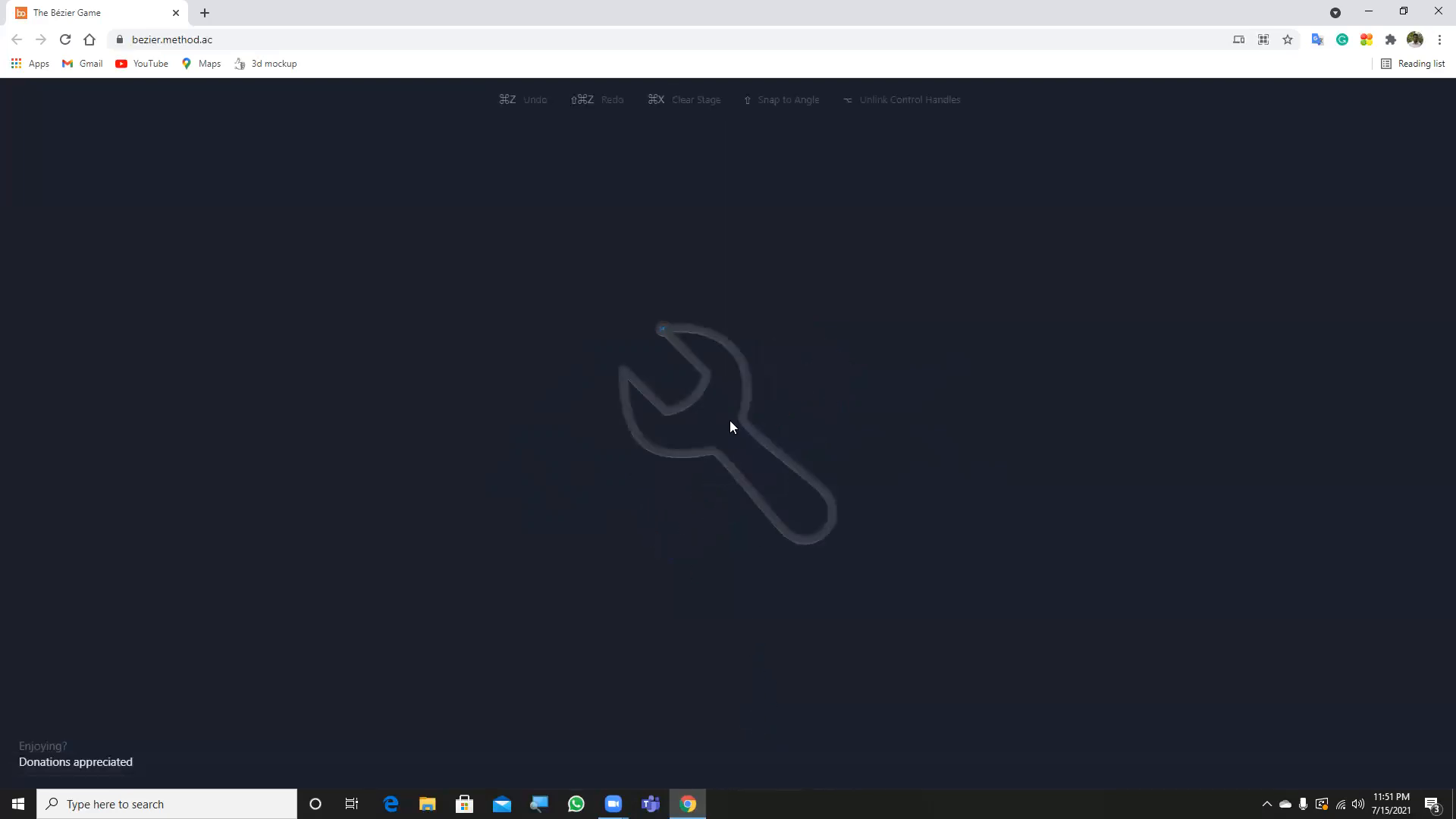
click(662, 330)
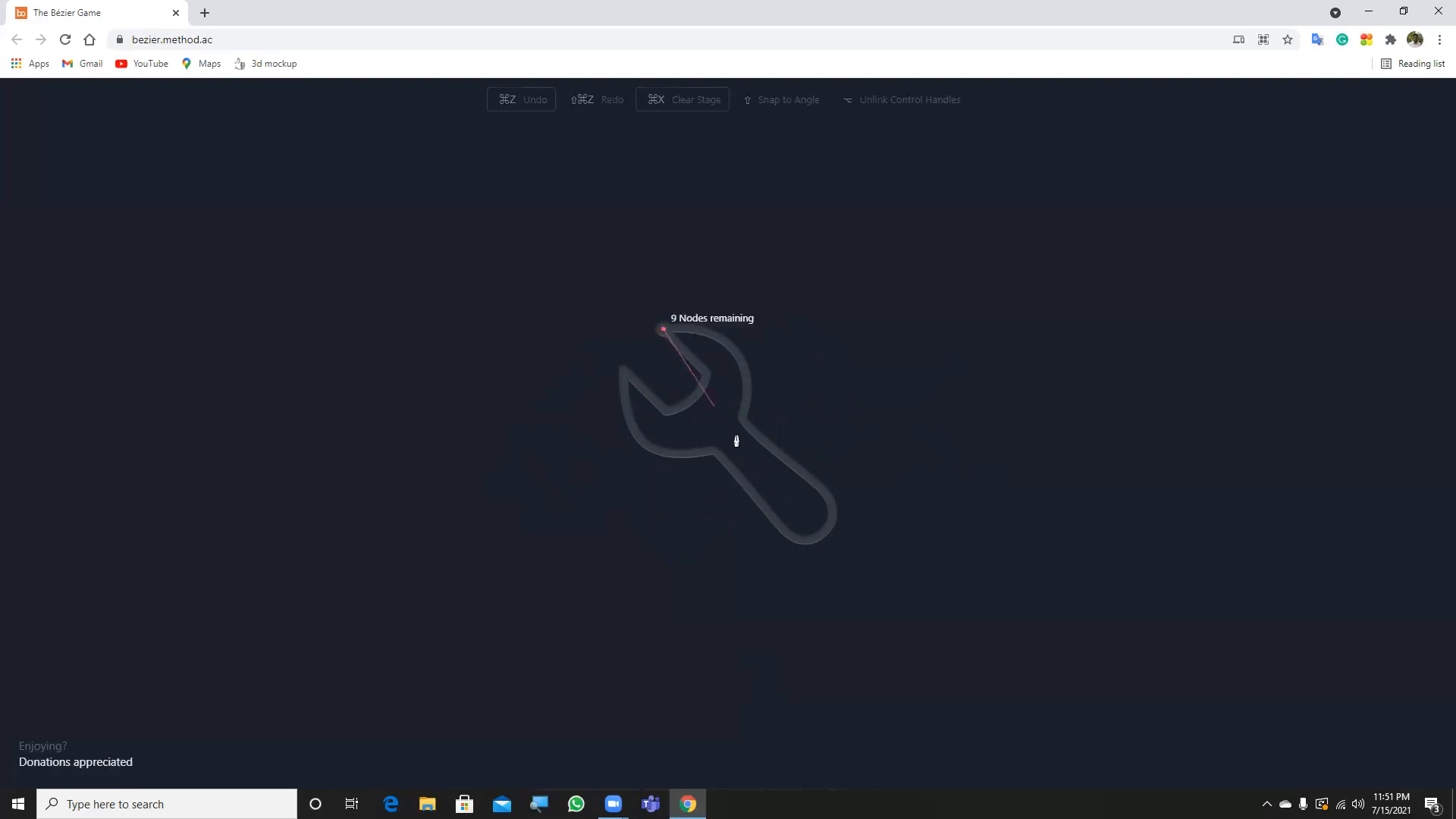
drag(741, 417, 714, 519)
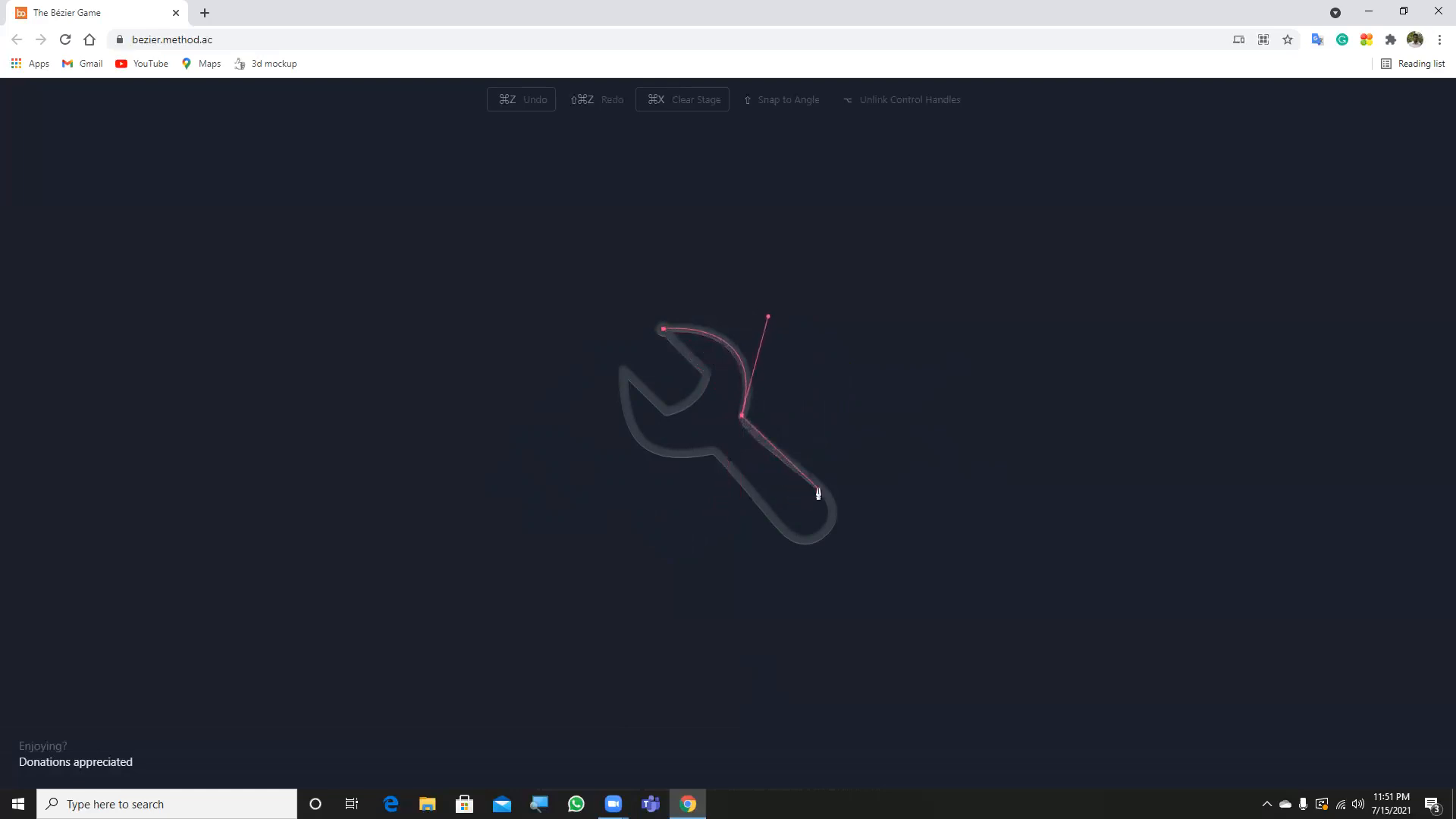
mouse_move(819, 486)
mouse_down()
mouse_move(825, 465)
mouse_move(822, 492)
mouse_up()
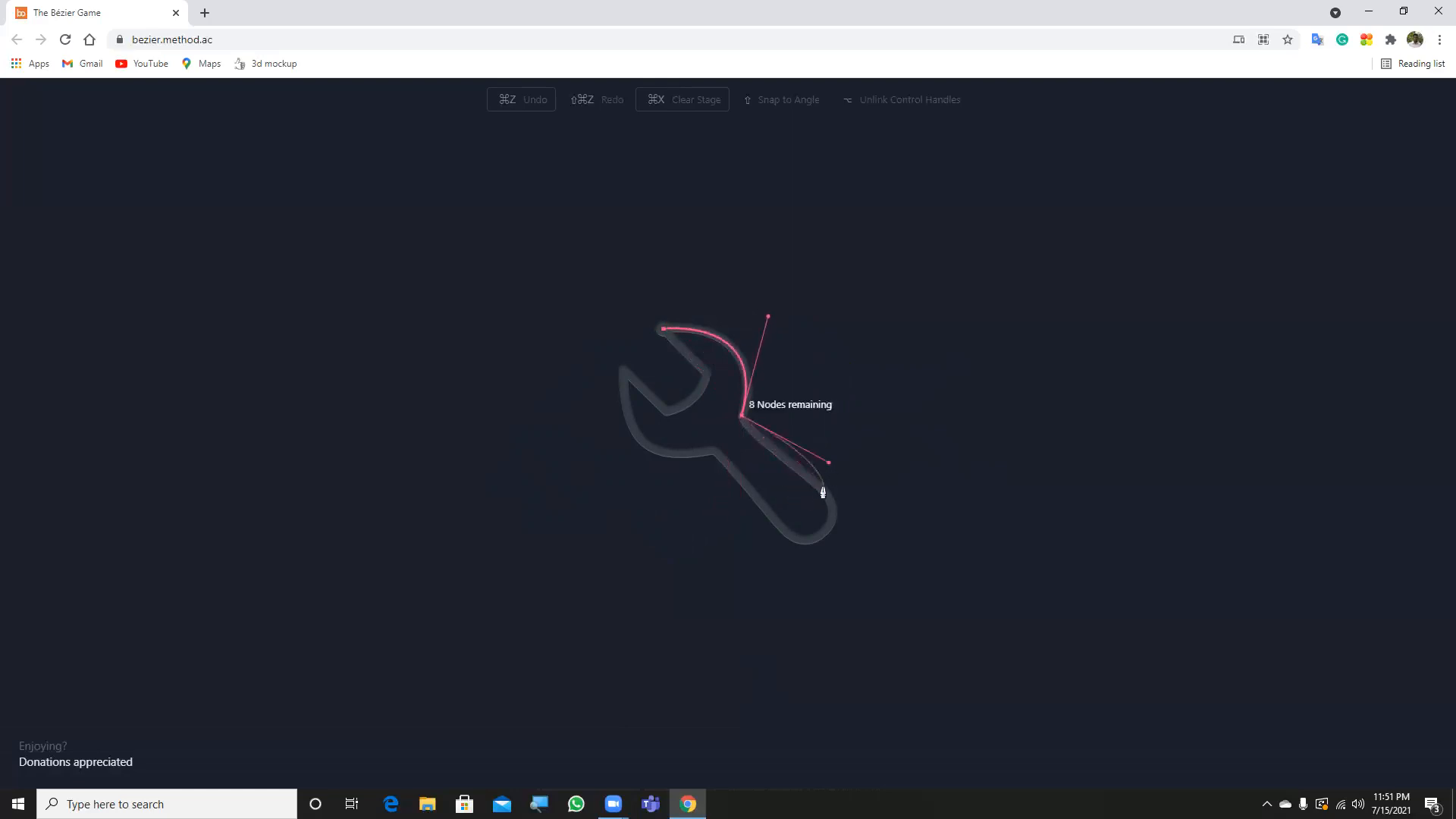
key(ctrl+z)
drag(742, 419, 716, 528)
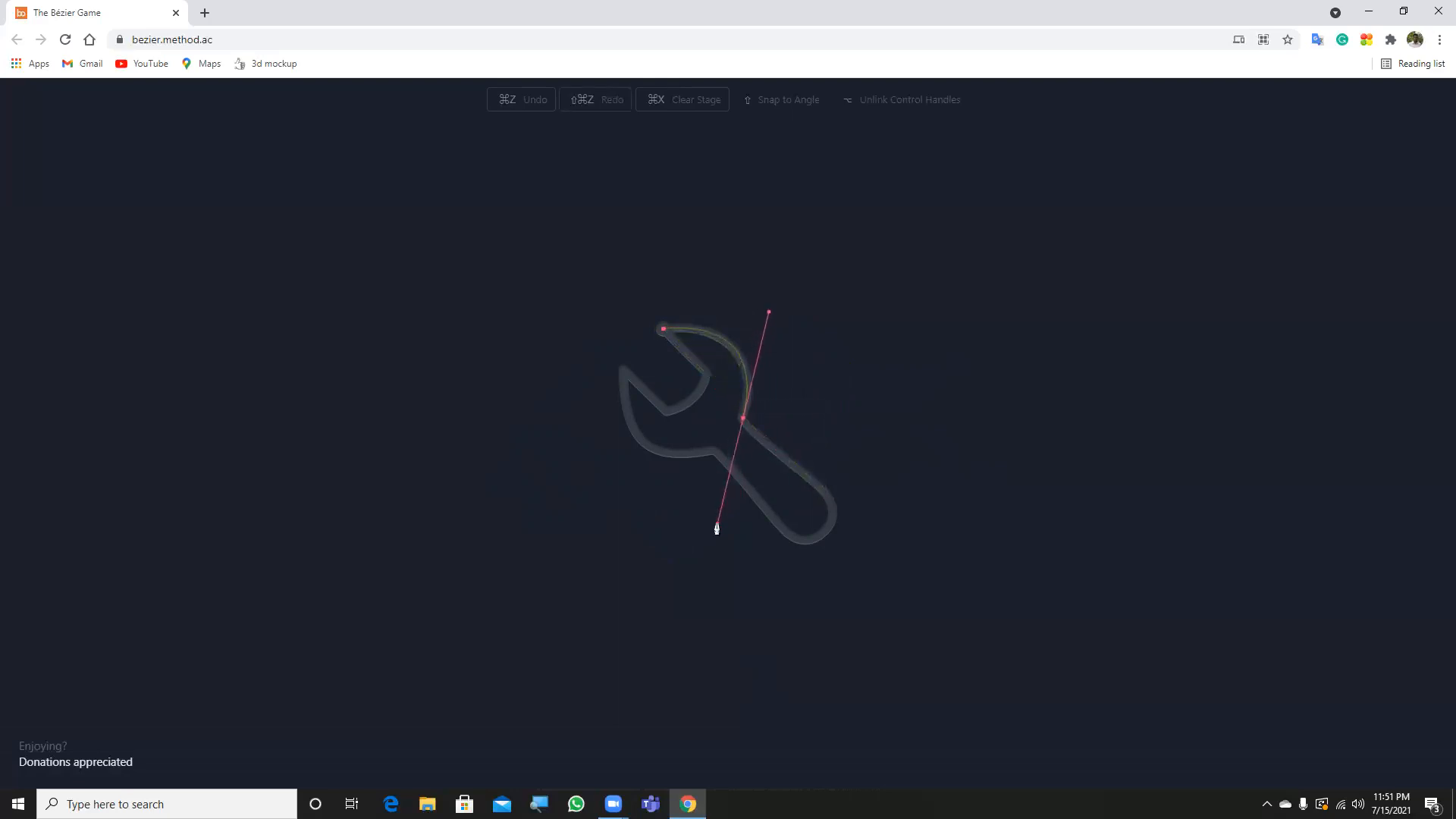
click(743, 422)
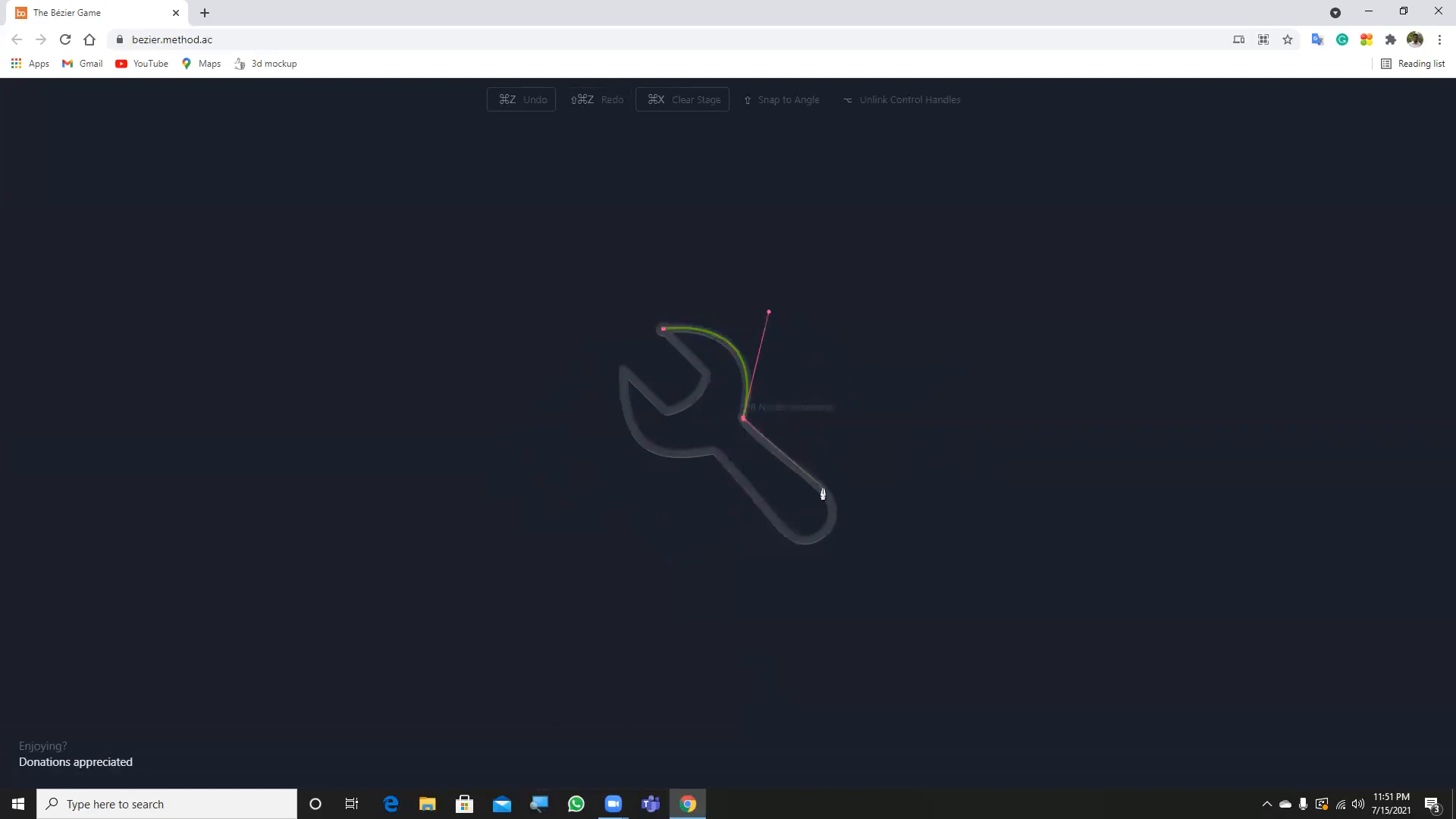
Step: Trace the wrench handle's upper edge, rounded end and lower edge back up to the head
drag(834, 503, 727, 511)
key(ctrl+z)
drag(825, 531, 806, 543)
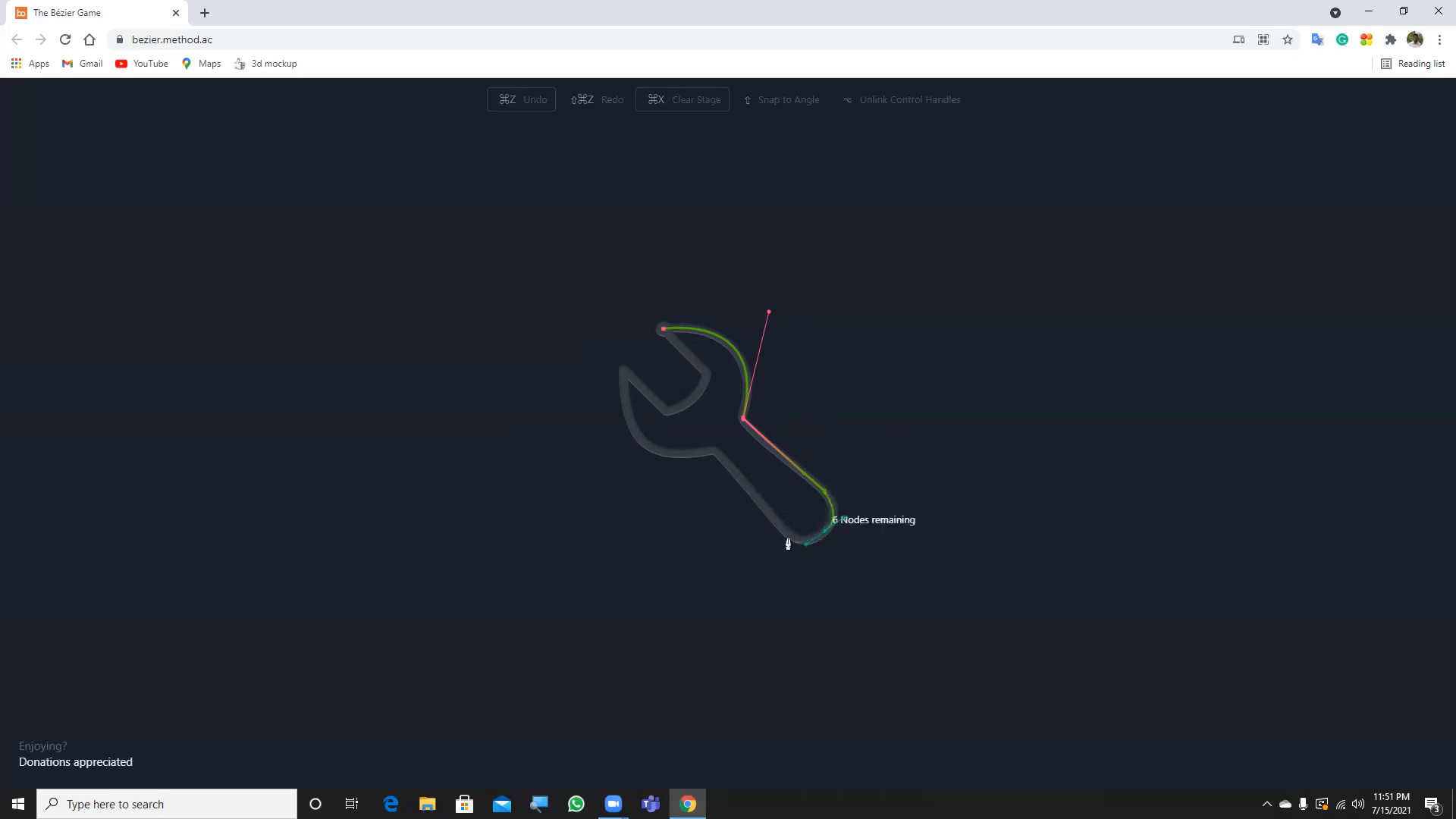
click(786, 536)
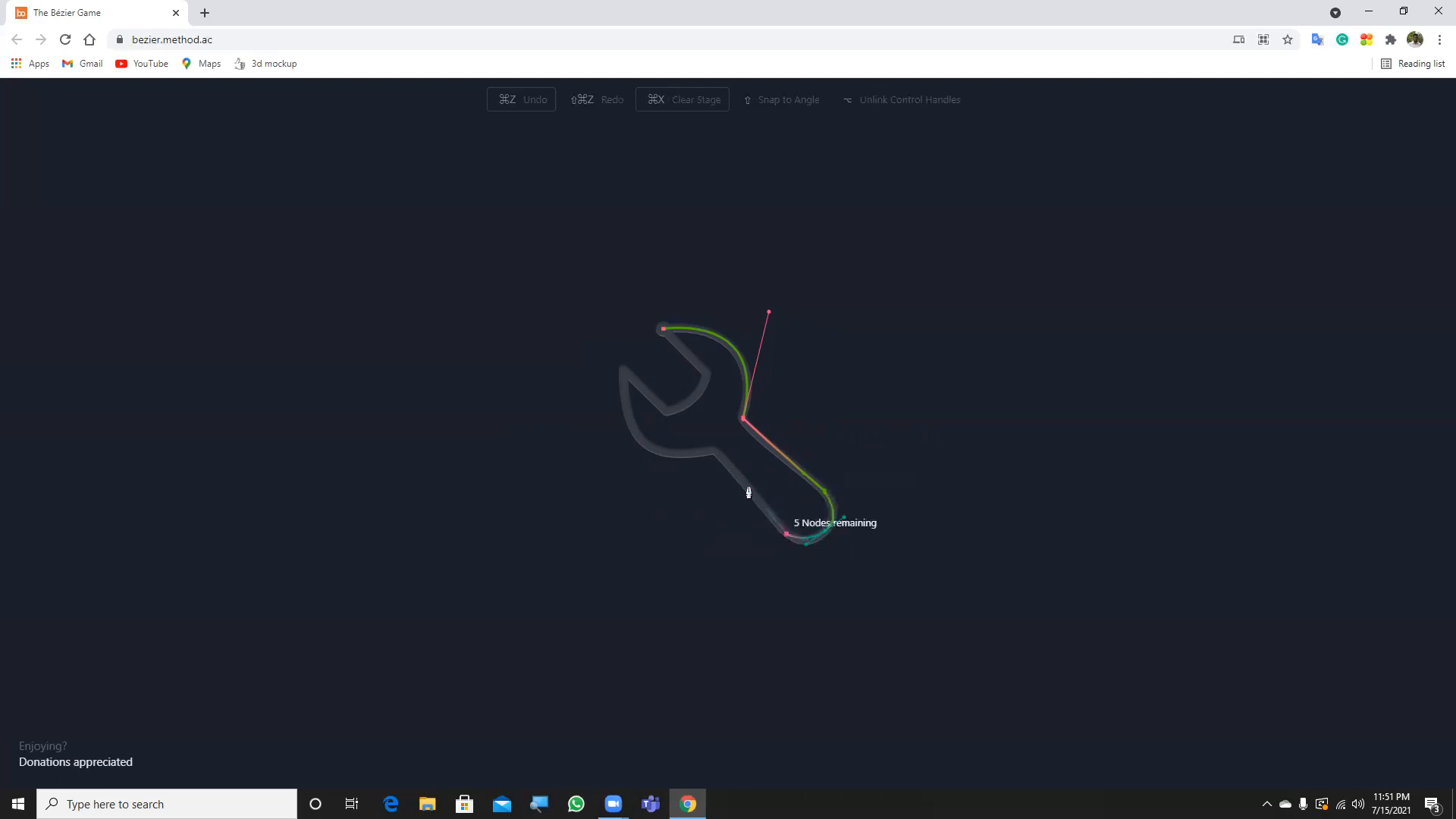
click(714, 457)
Step: Trace the wrench's curved lower jaw and the inner notch, closing the outline at its starting node
drag(625, 369, 638, 259)
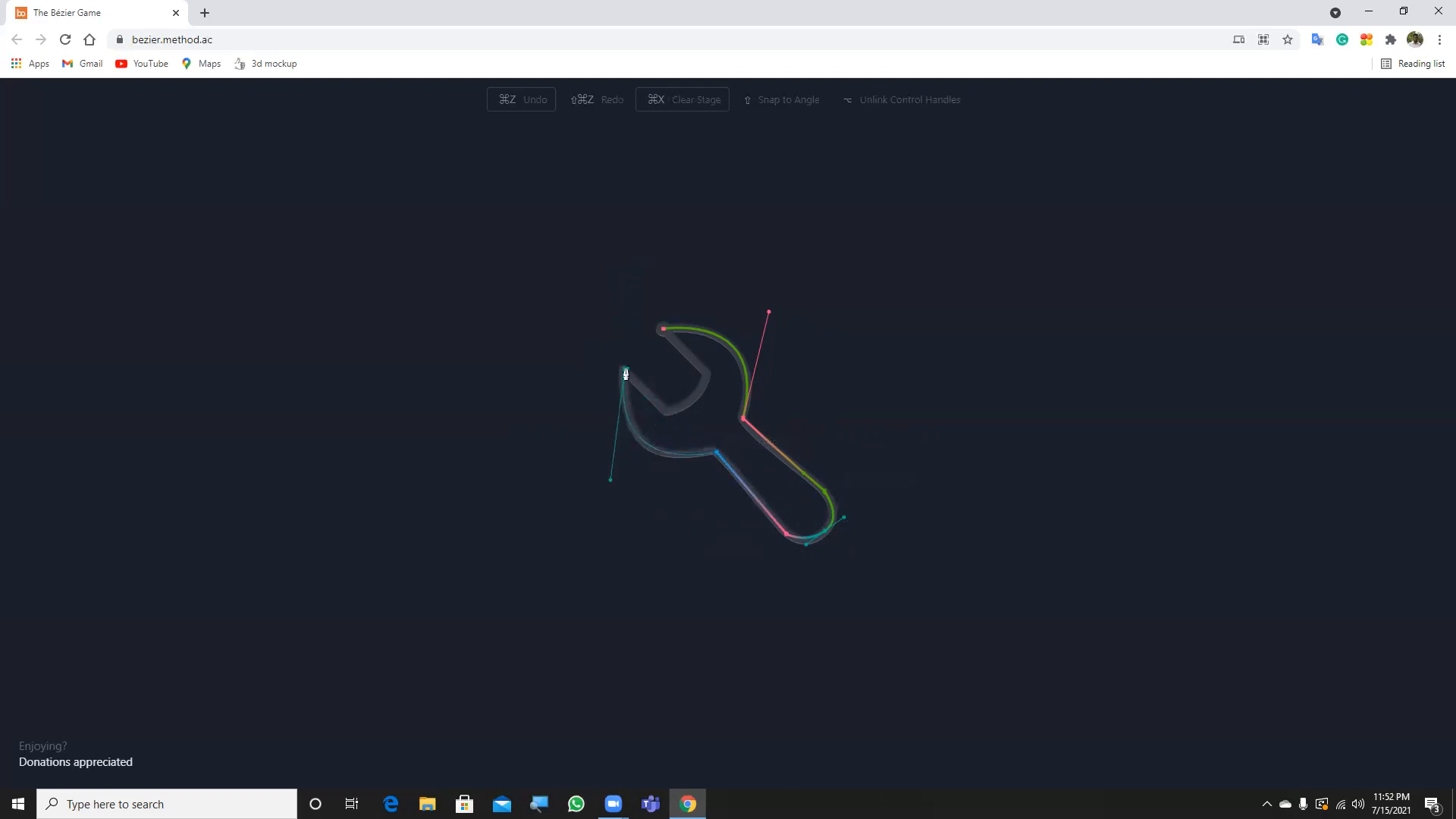
click(622, 372)
click(665, 411)
mouse_move(703, 376)
mouse_down()
mouse_move(688, 367)
mouse_move(699, 345)
mouse_move(687, 357)
mouse_up()
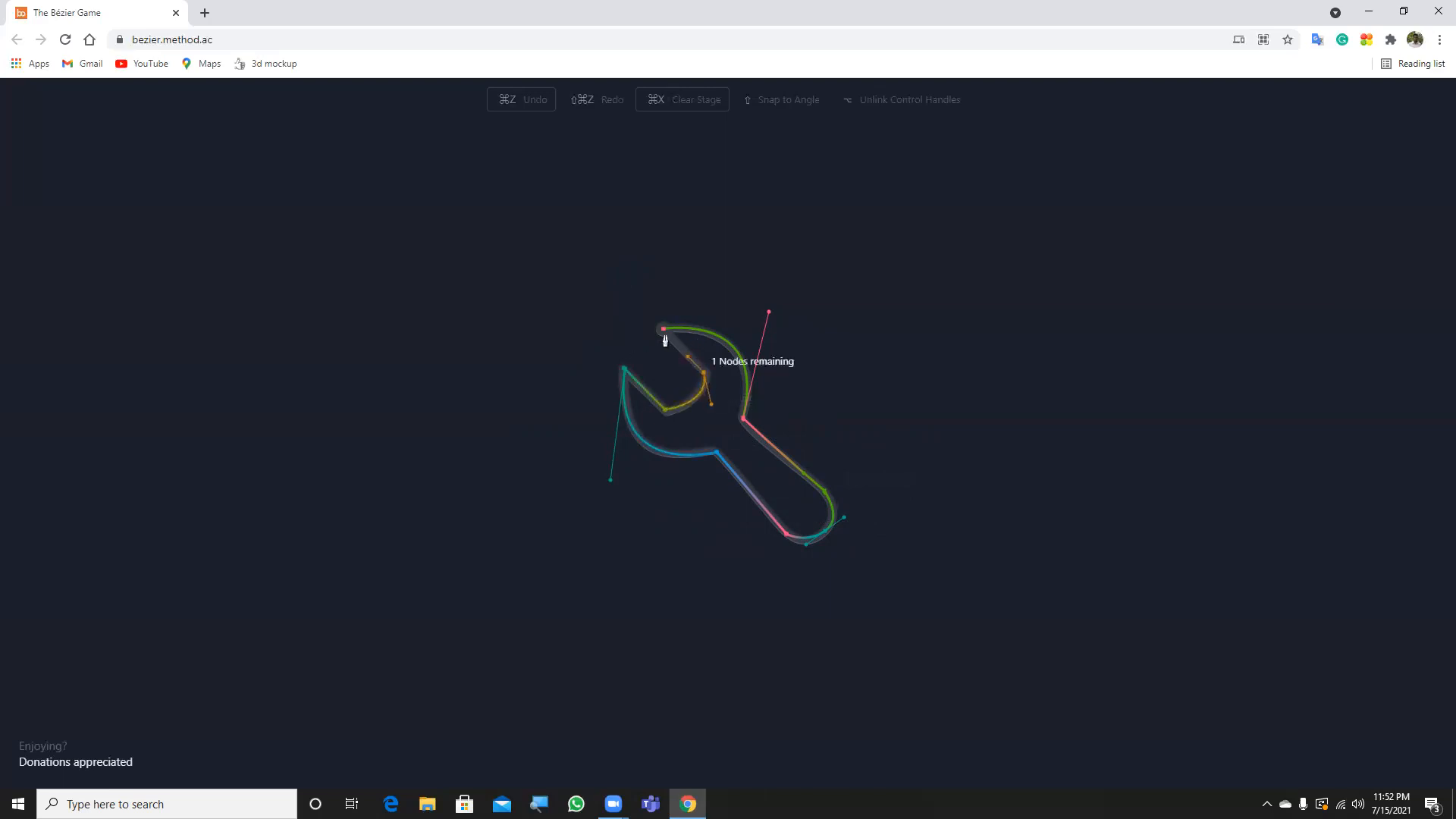
click(661, 331)
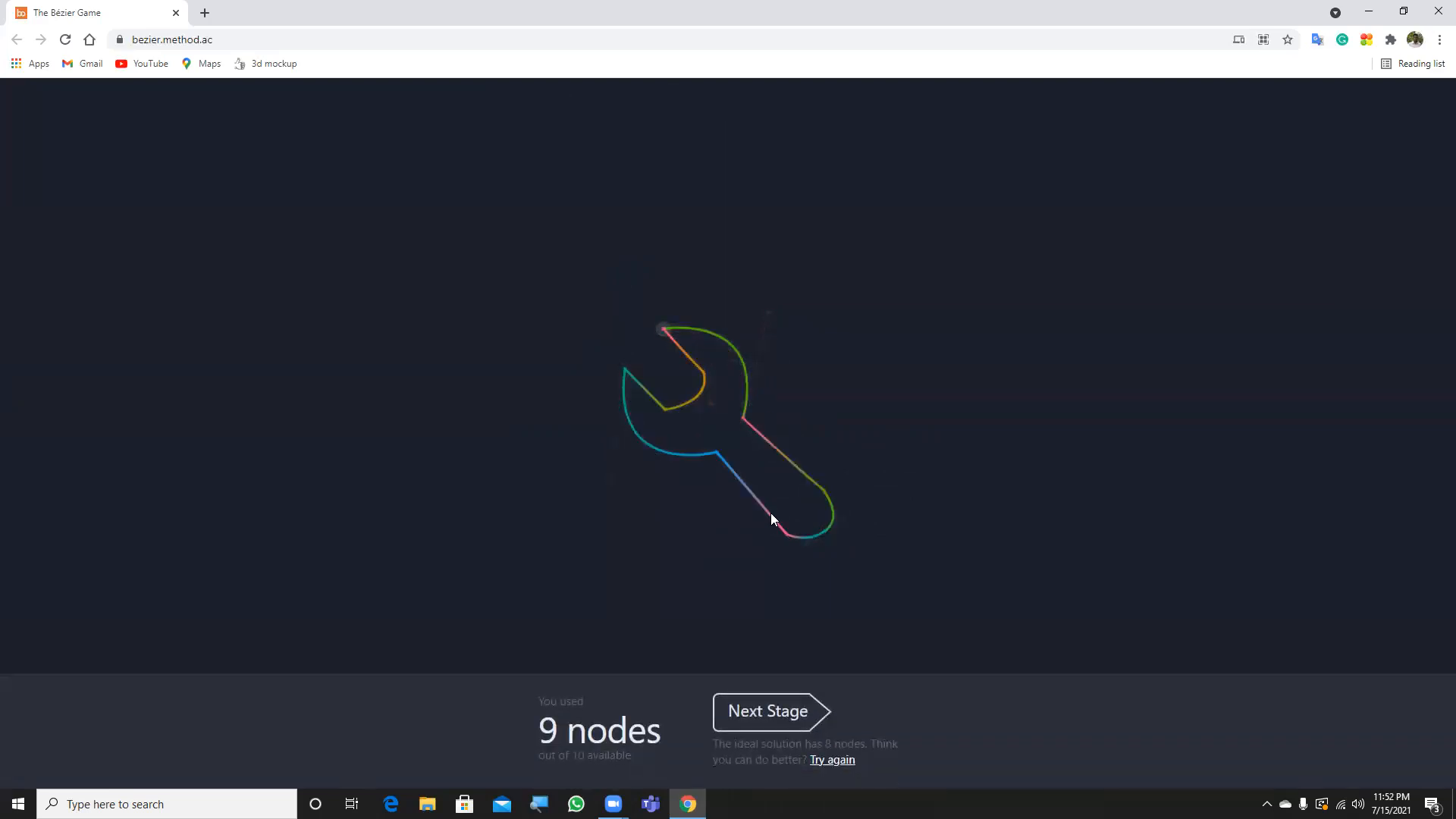
Step: Advance to the cloud stage and place the first node at the marked starting point on the base
click(776, 709)
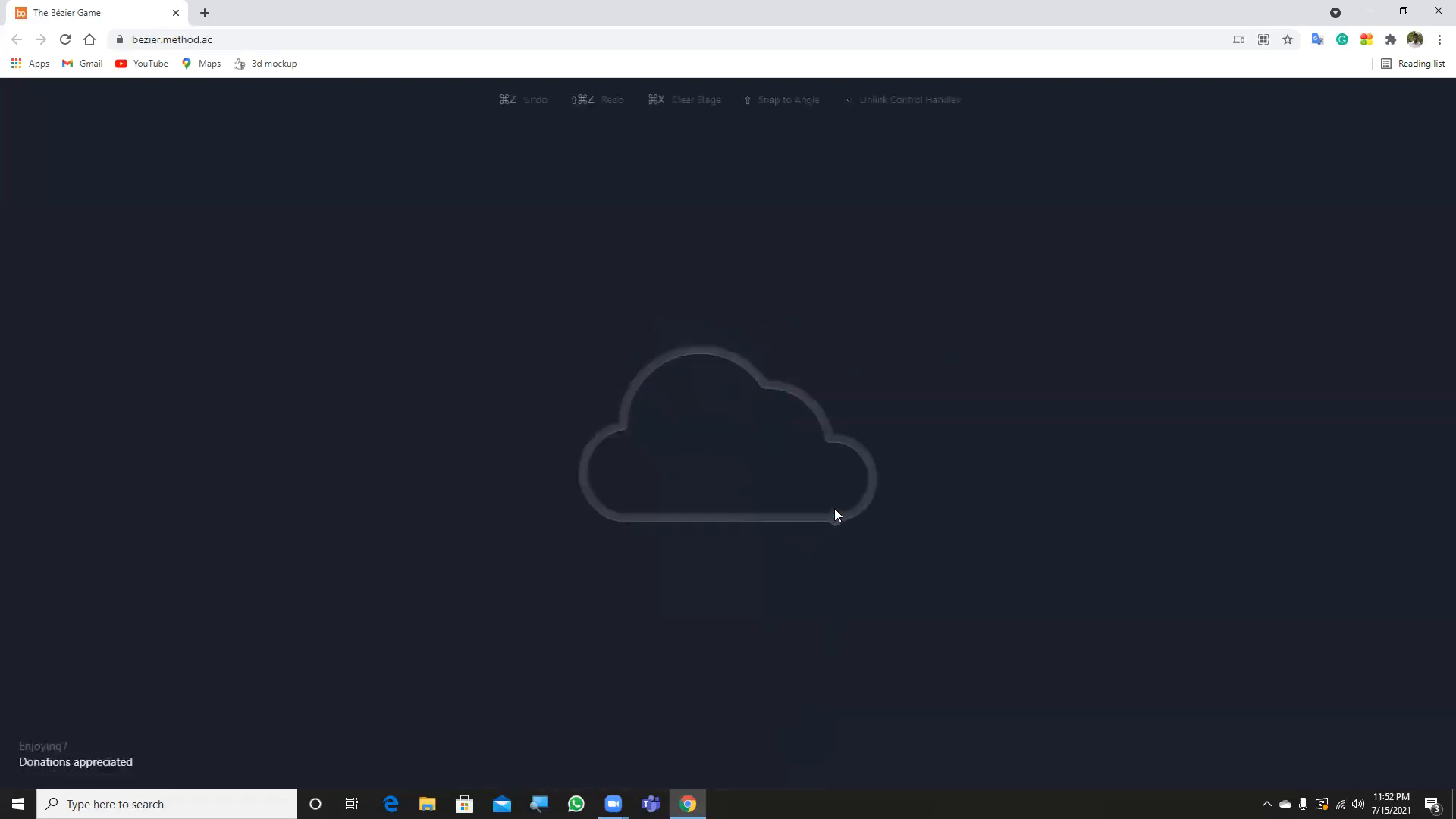
drag(834, 516, 623, 522)
click(624, 518)
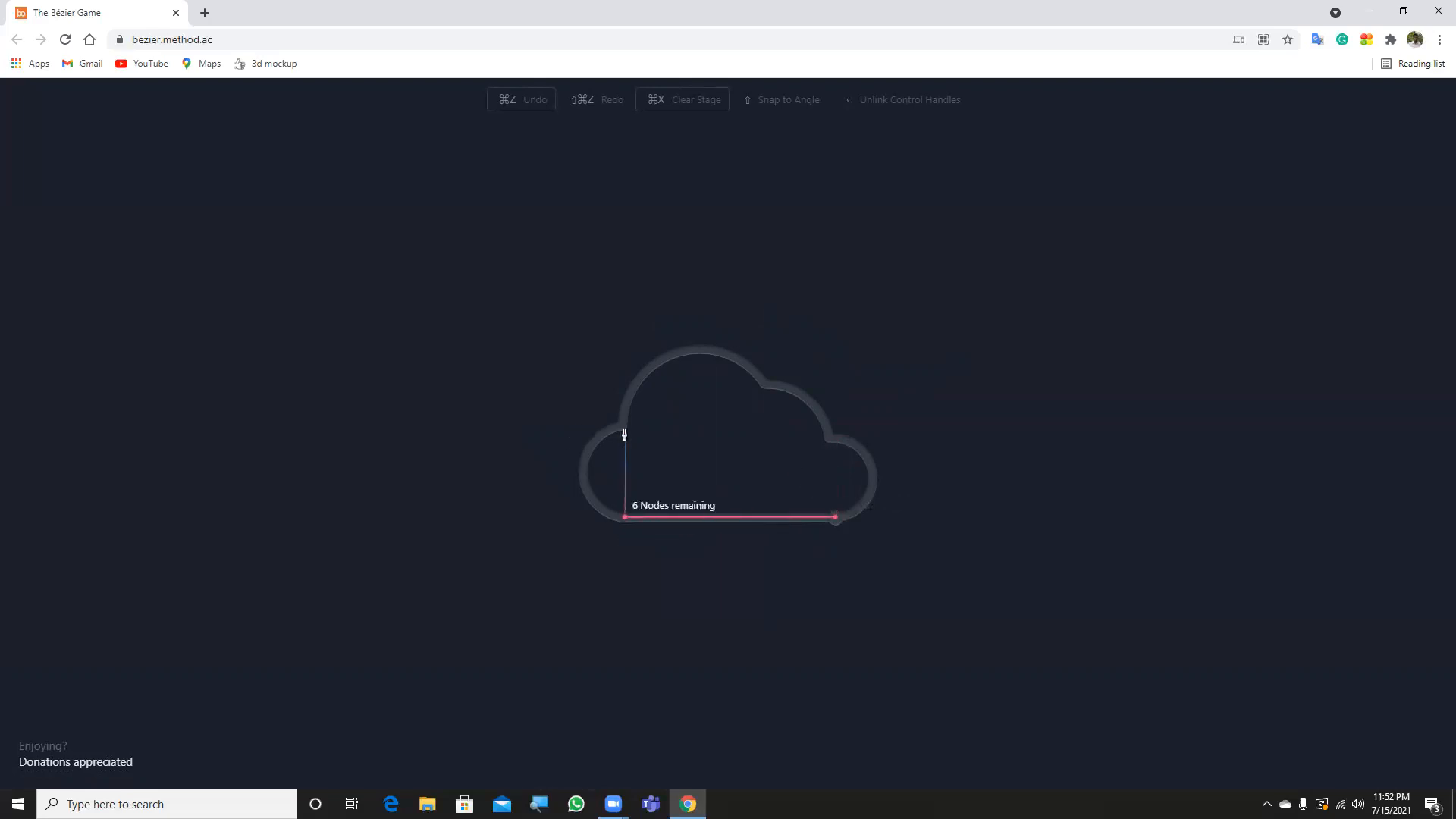
drag(621, 425, 705, 383)
key(ctrl+z)
drag(612, 427, 686, 371)
key(ctrl+z)
key(ctrl+z)
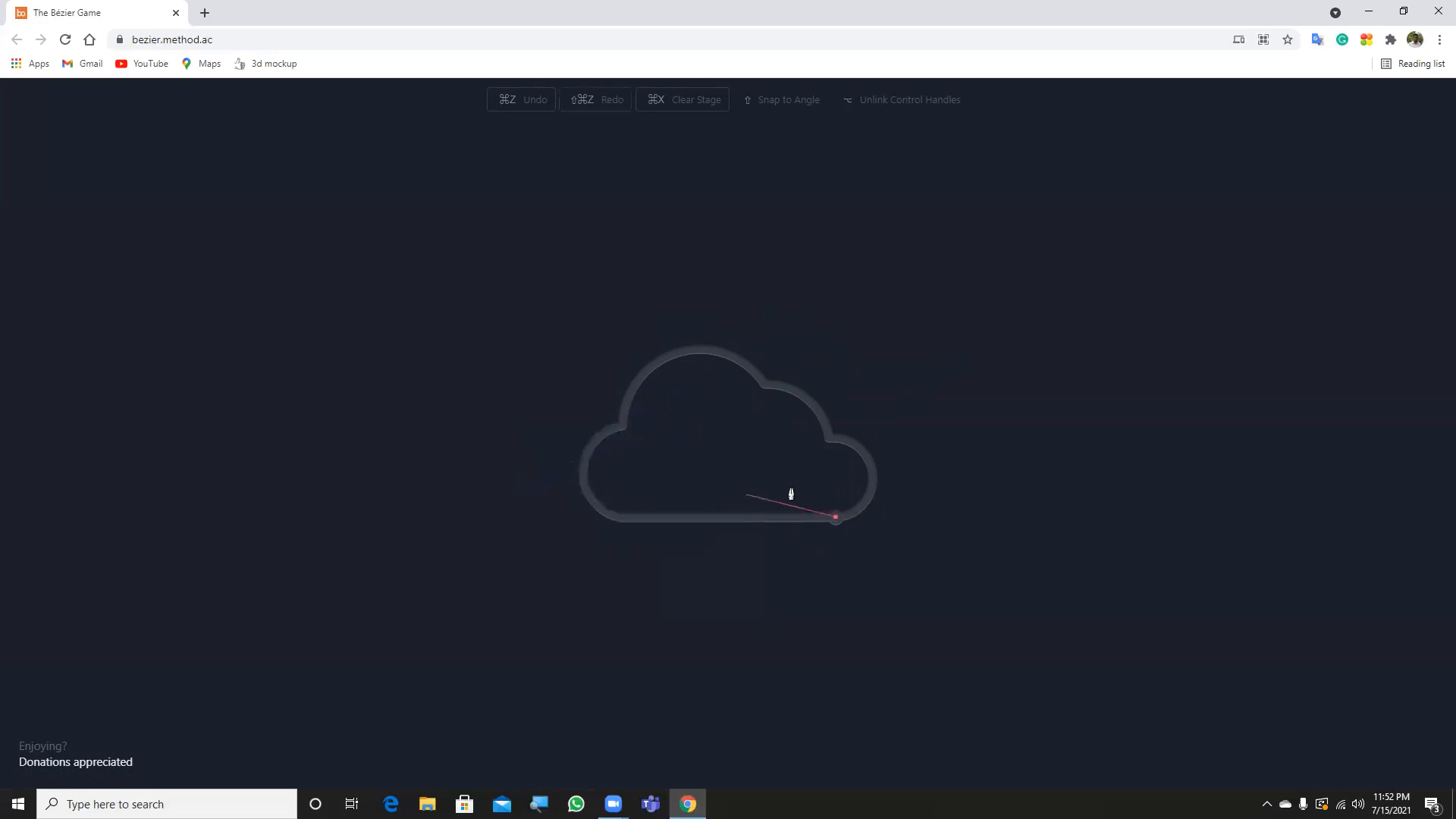
drag(834, 441, 744, 401)
key(ctrl+z)
Step: Trace the cloud's right lobe and the curved shoulder above it with smooth and corner nodes
drag(872, 476, 864, 439)
click(829, 439)
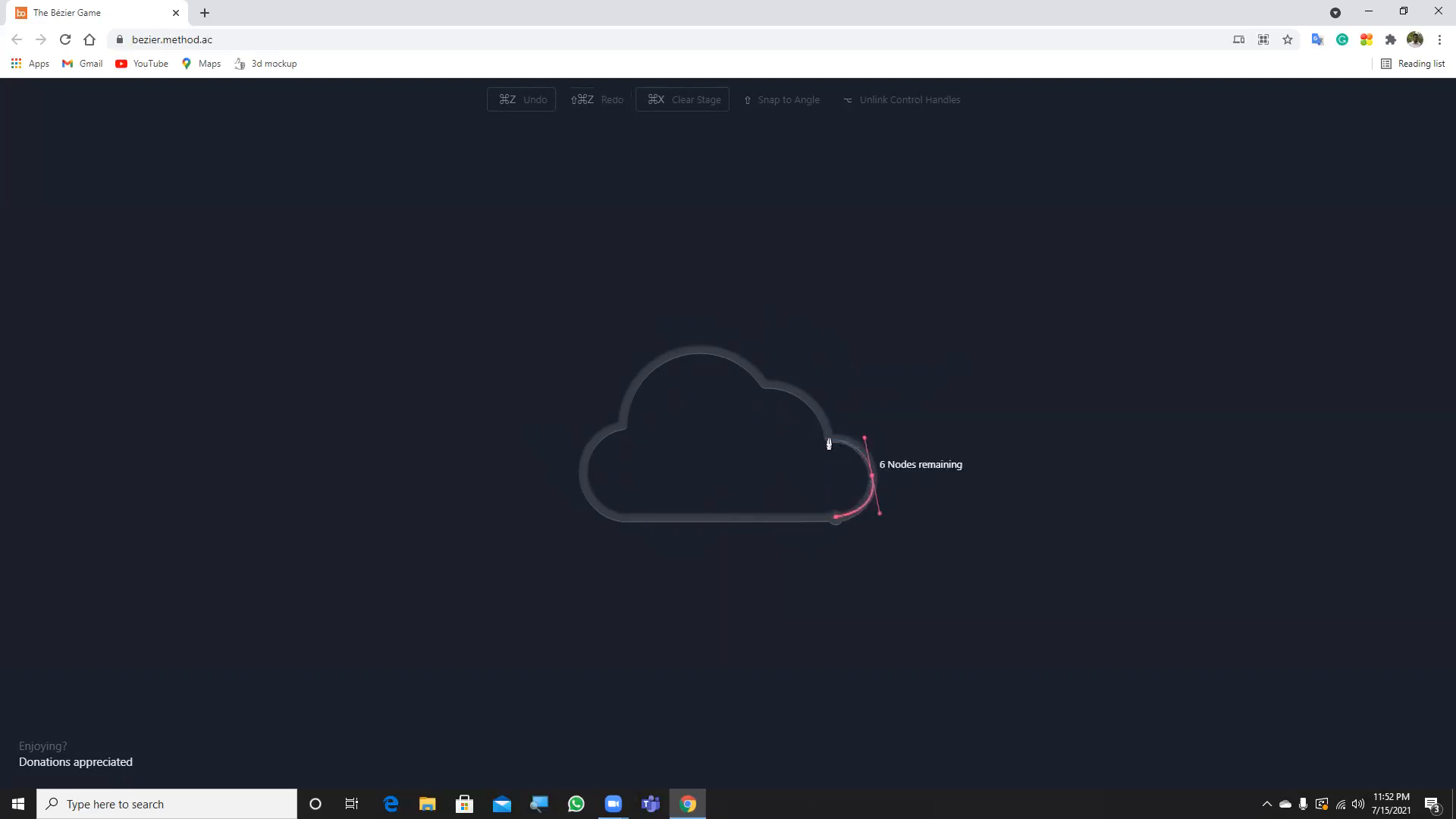
drag(766, 384, 709, 385)
Step: Trace the cloud's large top arc, left lobe and flat base, closing the outline at its starting node
click(625, 419)
drag(621, 444, 591, 569)
key(ctrl+z)
drag(672, 357, 621, 394)
click(623, 428)
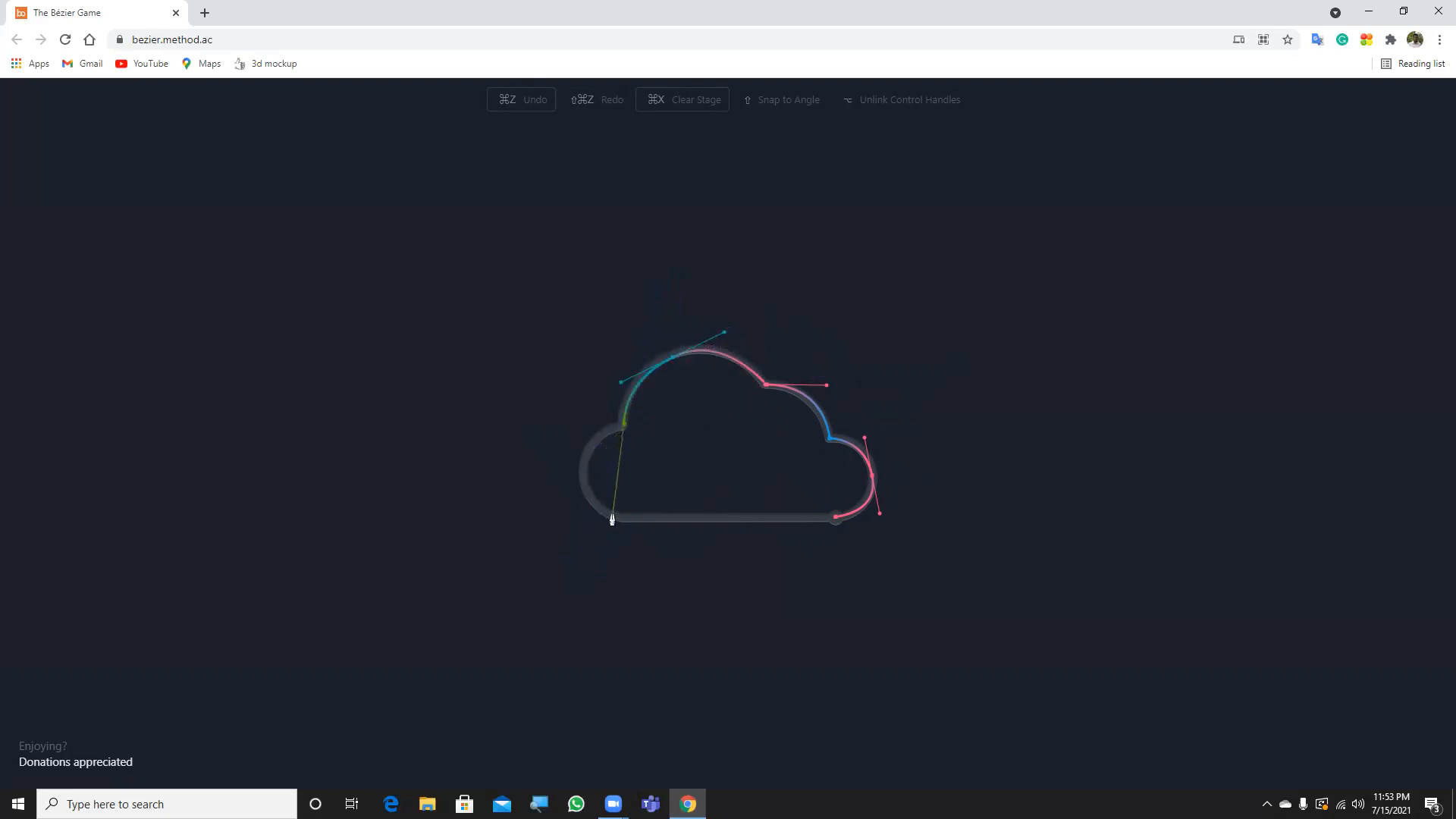
drag(615, 521, 692, 522)
click(834, 517)
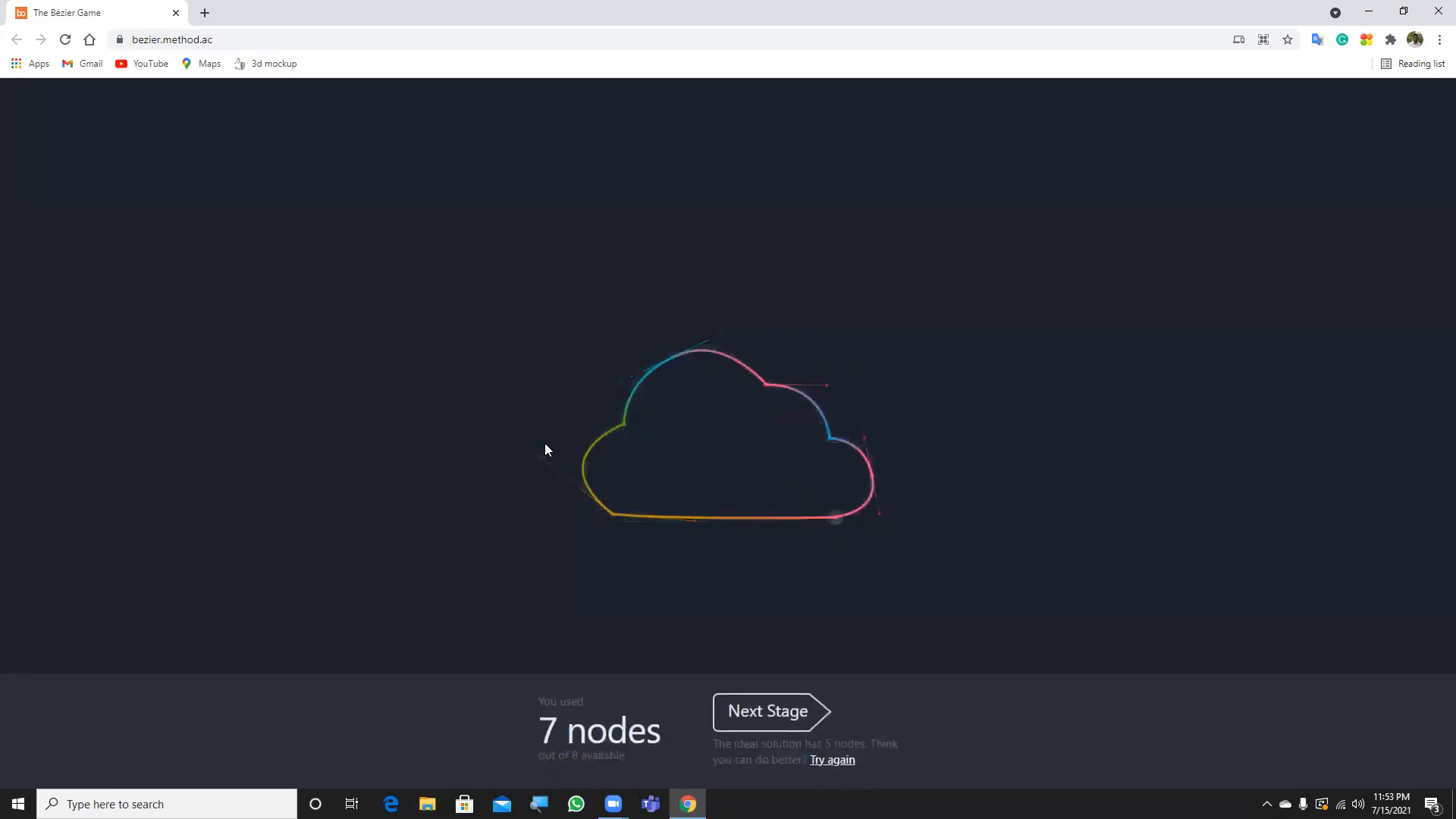
Step: Advance to the head profile stage and trace the forehead, brow, nose and lips from the hairline node
click(766, 711)
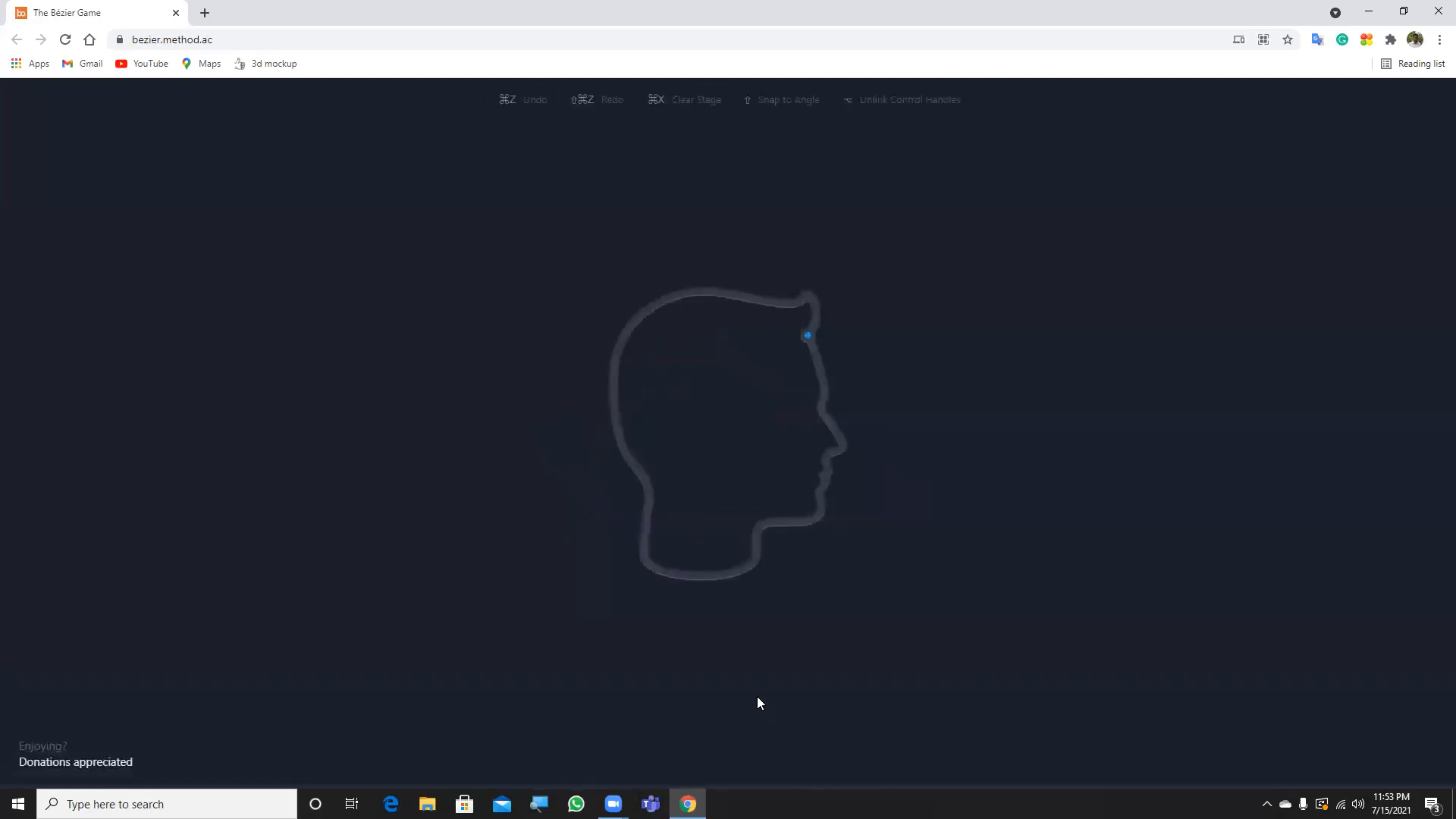
click(808, 336)
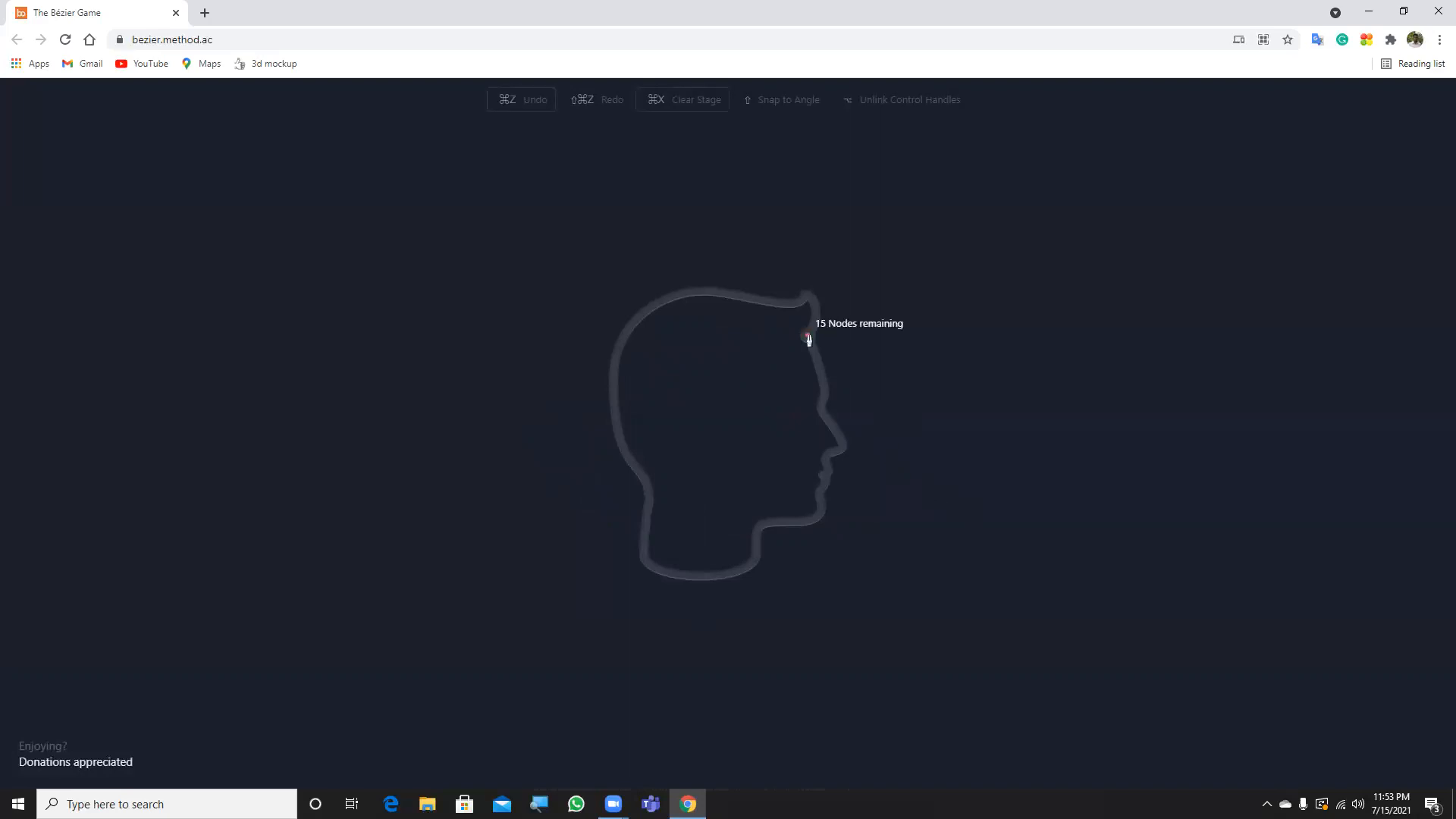
click(824, 387)
drag(820, 412, 820, 408)
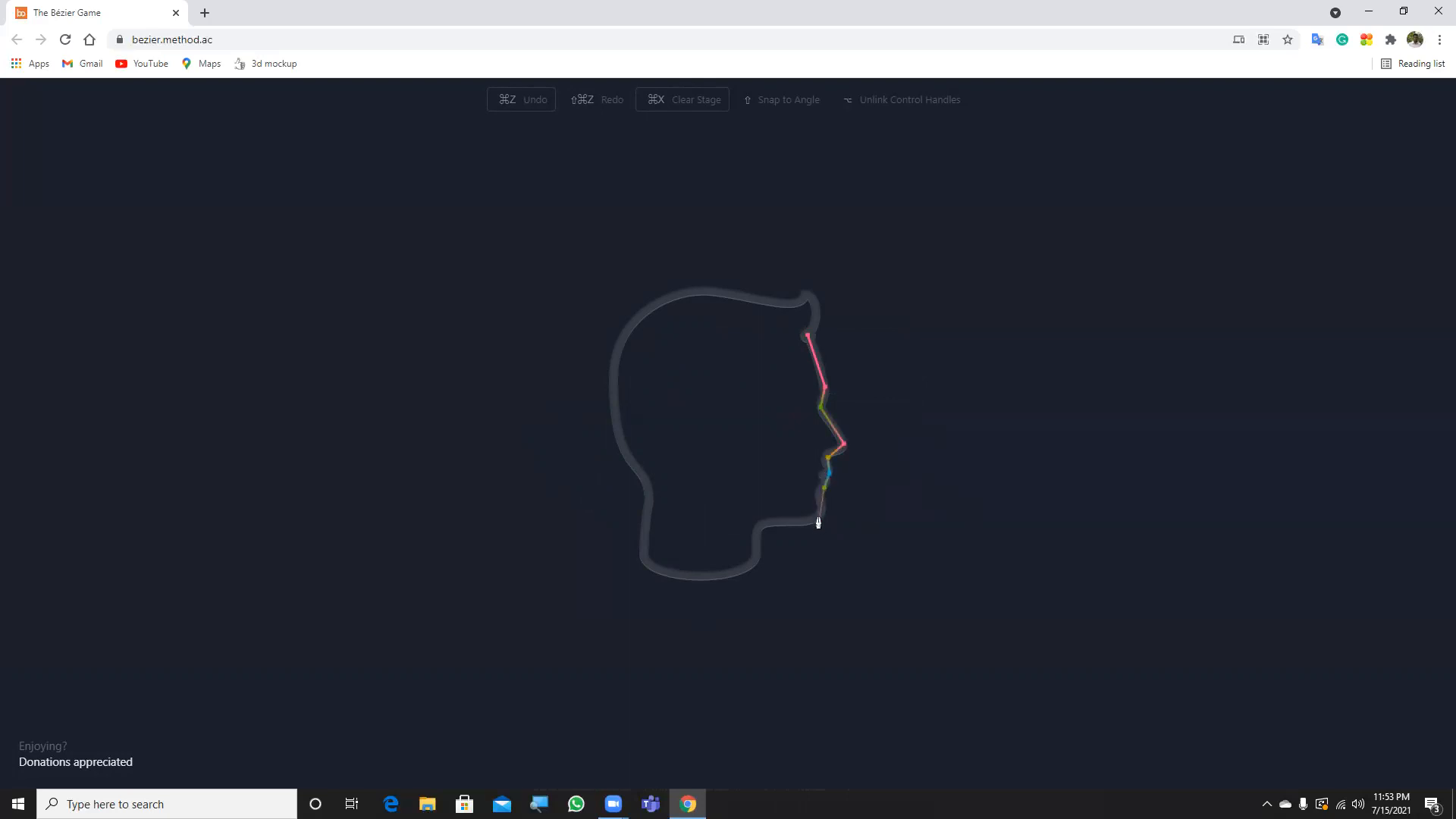
Step: Trace the head's chin with a curved segment down to the corner of the jaw
click(761, 529)
drag(744, 537, 689, 536)
key(ctrl+z)
drag(803, 527, 788, 528)
click(821, 520)
Step: Trace the underside of the jaw, the front of the neck, its curved base and the back of the neck
drag(758, 539, 773, 591)
key(ctrl+z)
key(ctrl+z)
drag(760, 525, 740, 570)
drag(644, 561, 646, 531)
click(647, 484)
drag(676, 296, 808, 239)
key(ctrl+z)
drag(621, 341, 731, 303)
key(ctrl+z)
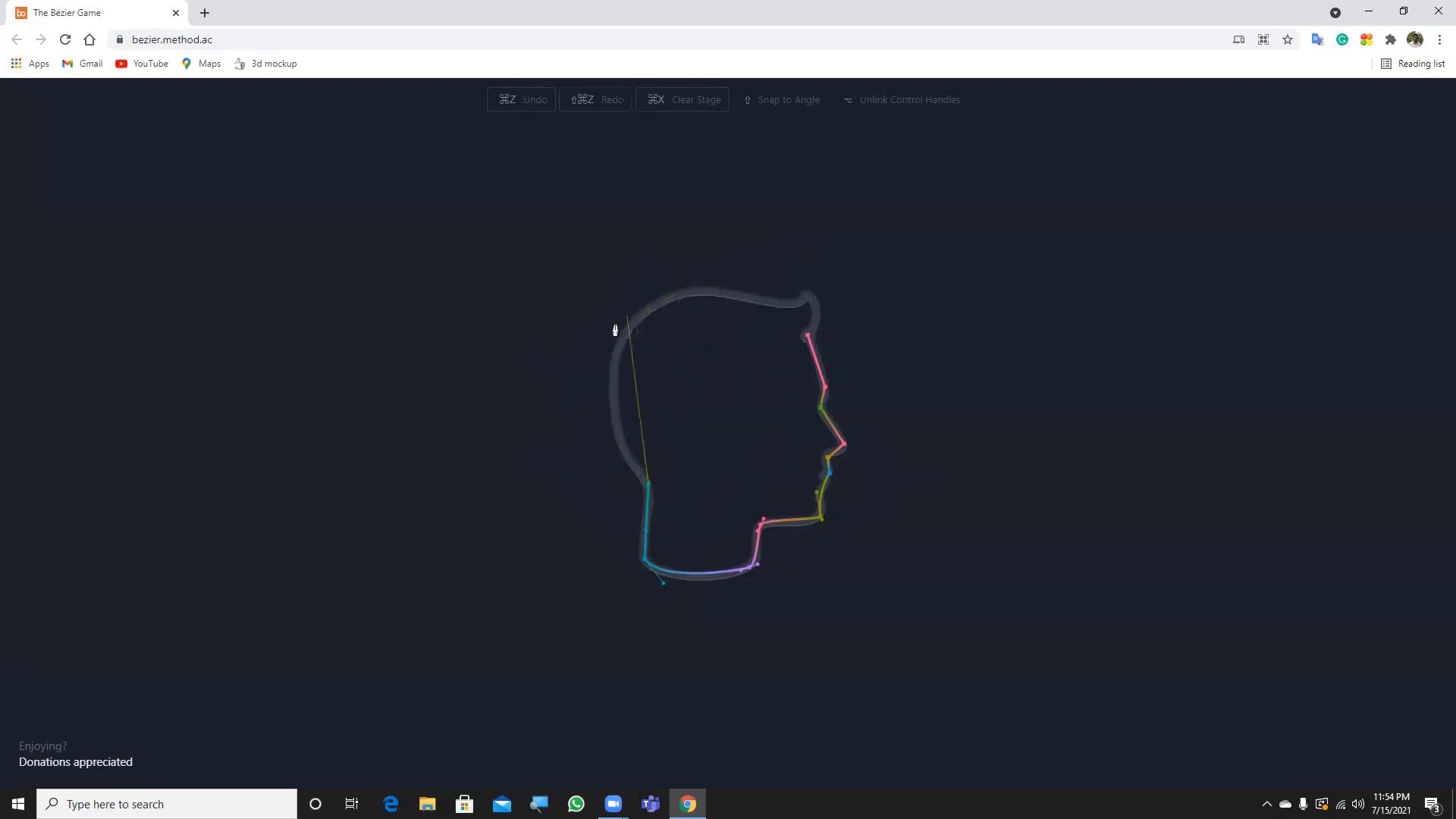
drag(625, 337, 663, 280)
key(ctrl+z)
Step: Trace the curved back and top of the head and the pointed hair tuft, closing the outline at the hairline node
mouse_move(621, 308)
mouse_down()
mouse_move(647, 251)
mouse_move(628, 331)
mouse_up()
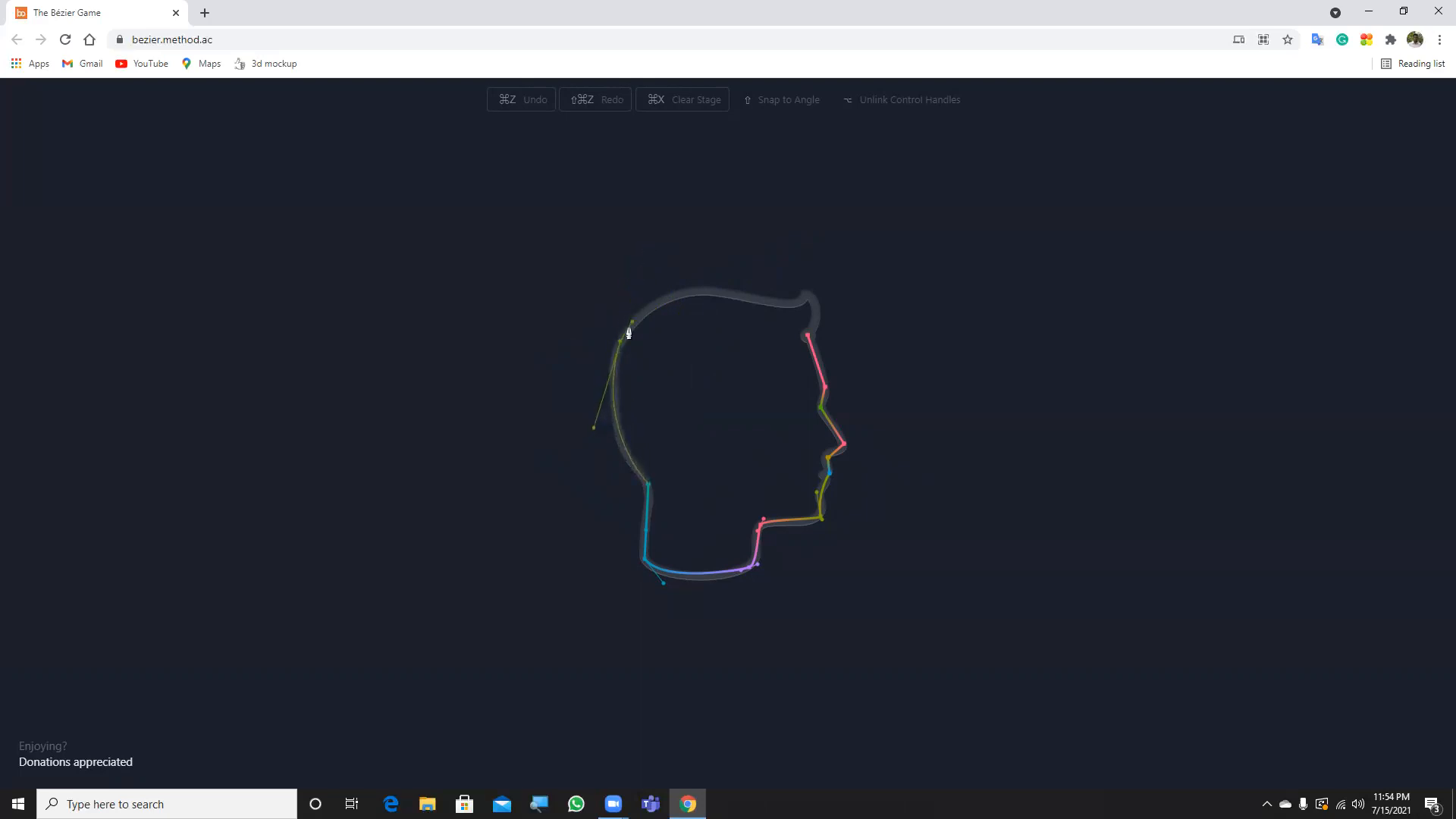
drag(789, 307, 933, 348)
click(796, 309)
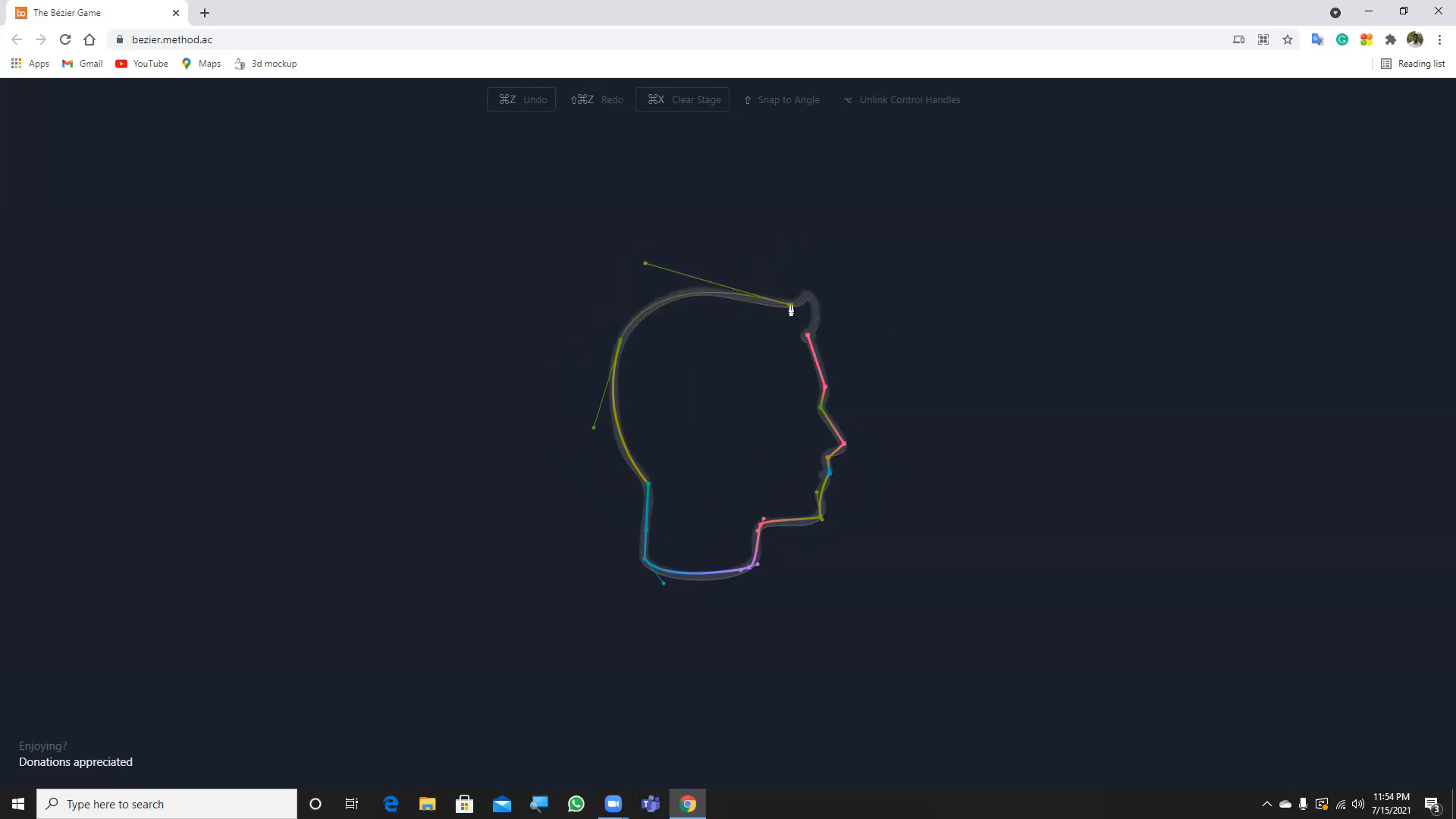
click(808, 292)
drag(808, 337, 790, 370)
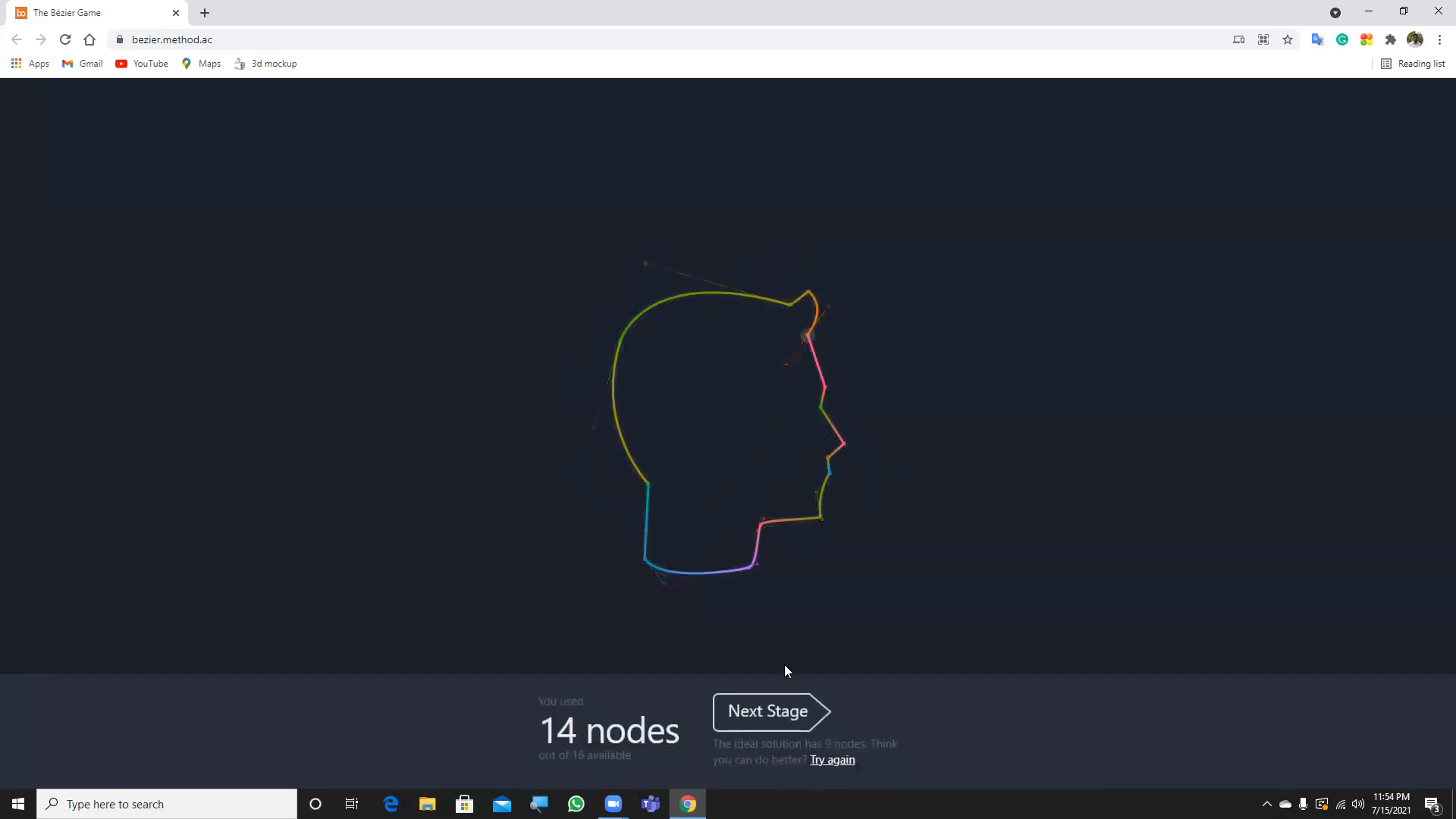
Step: Advance to the duck stage and trace from the beak tip along the lower beak, throat and curved breast to the base corner
click(768, 715)
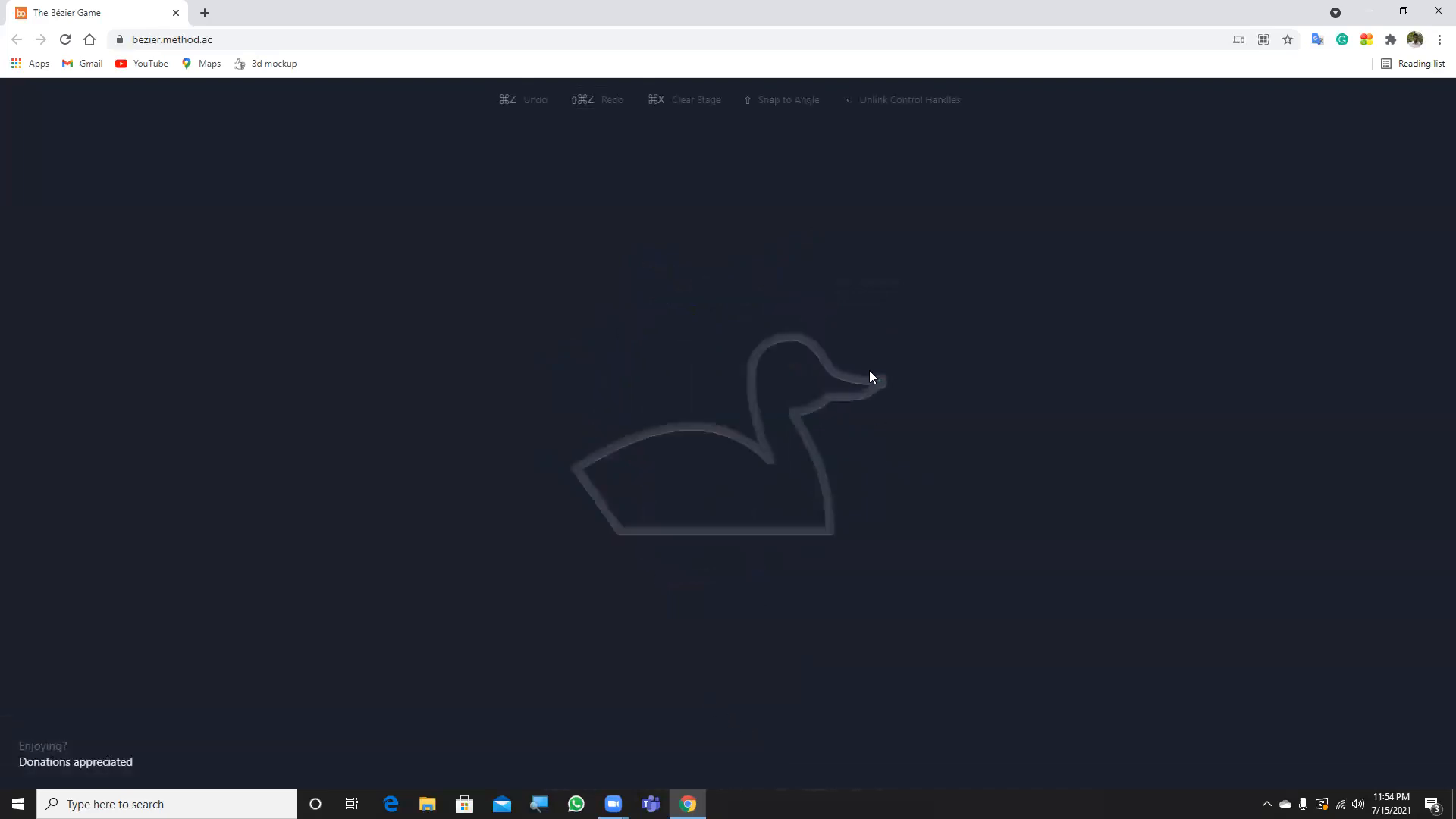
click(879, 382)
mouse_move(831, 398)
mouse_down()
mouse_move(792, 396)
mouse_move(829, 402)
mouse_up()
click(796, 415)
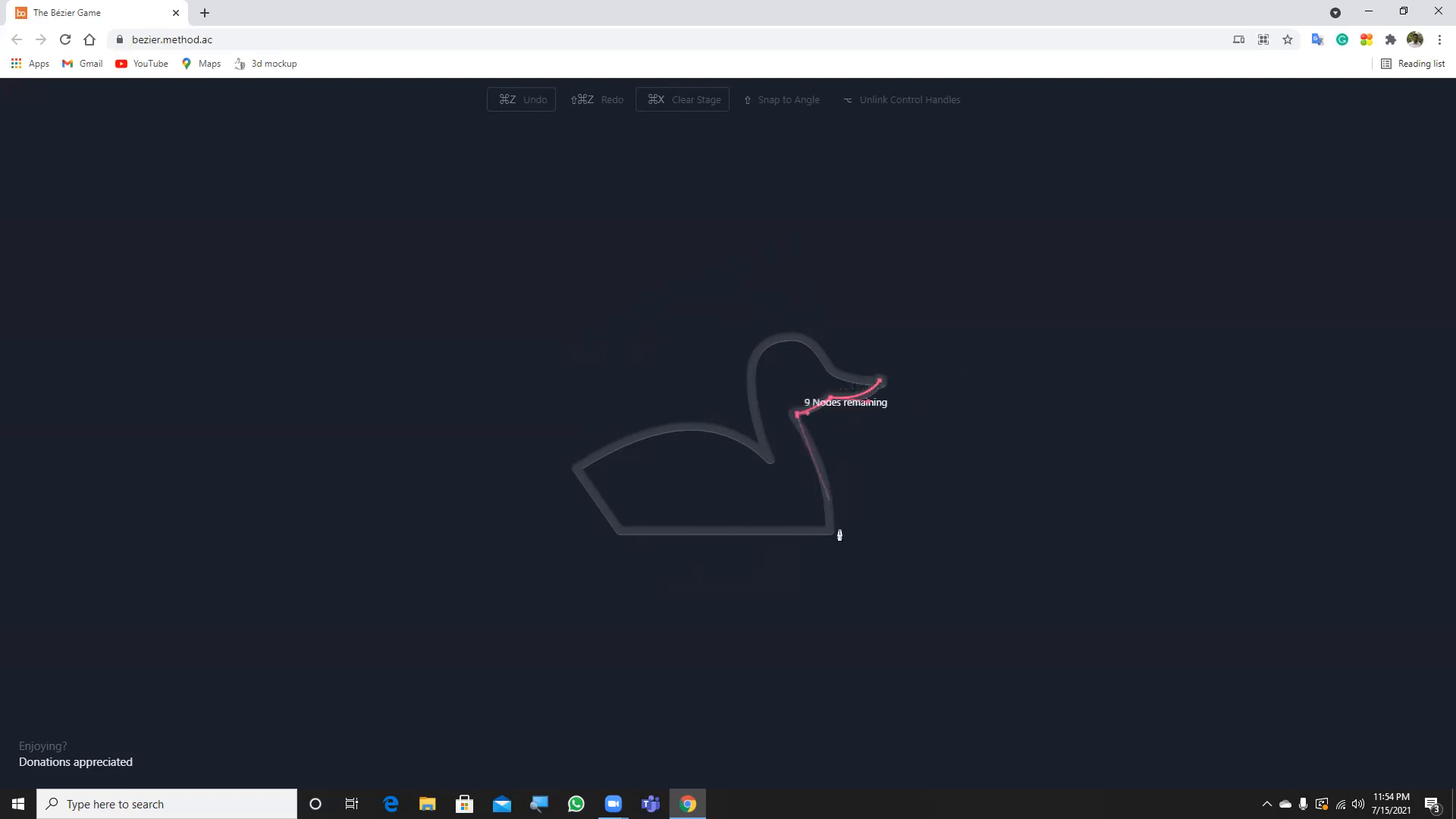
drag(830, 530, 821, 581)
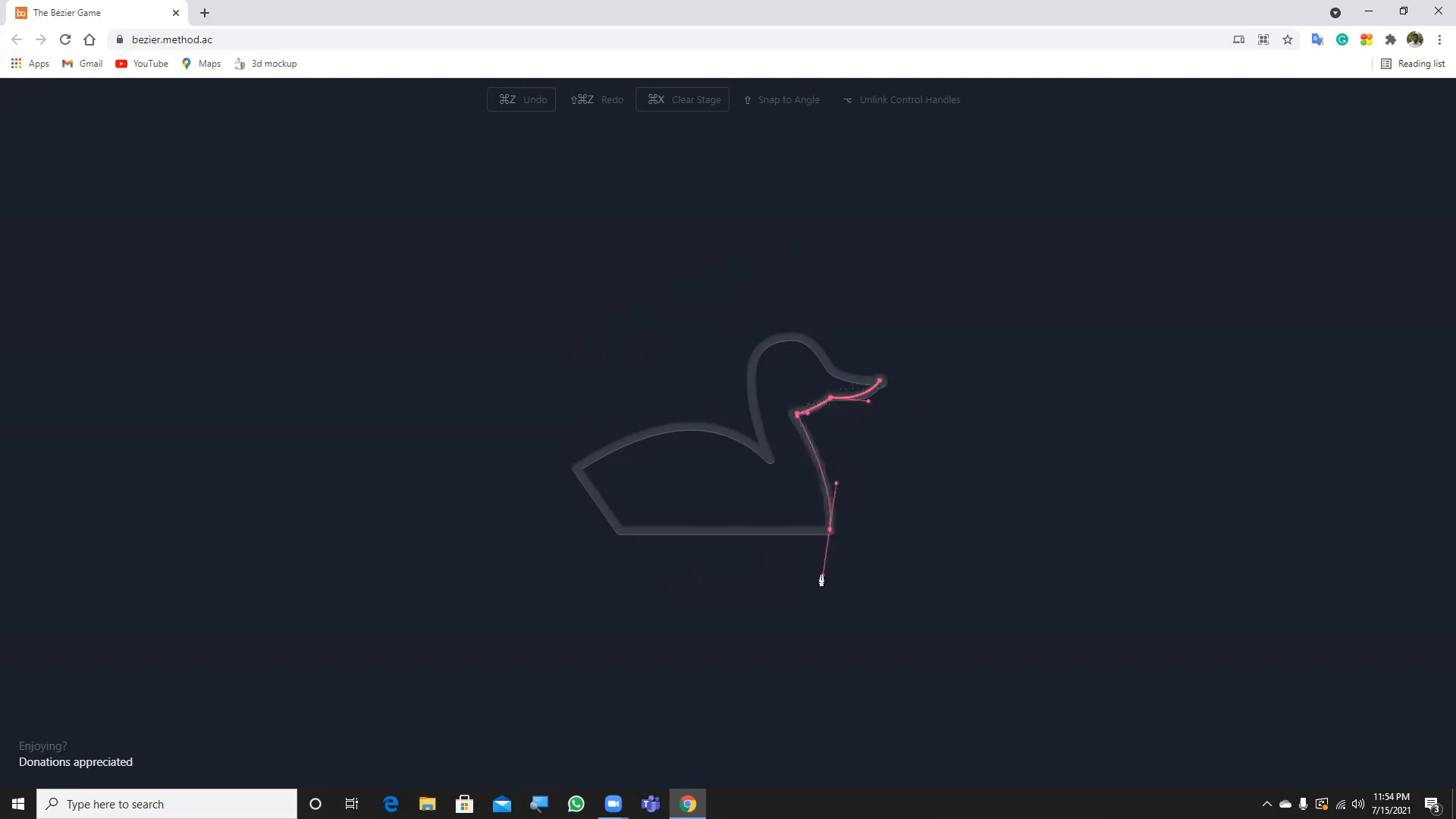
Step: Trace the duck's flat base, straight tail edge and arched back, ending in a corner node at the neck
click(622, 533)
click(576, 469)
drag(771, 460, 850, 540)
click(773, 462)
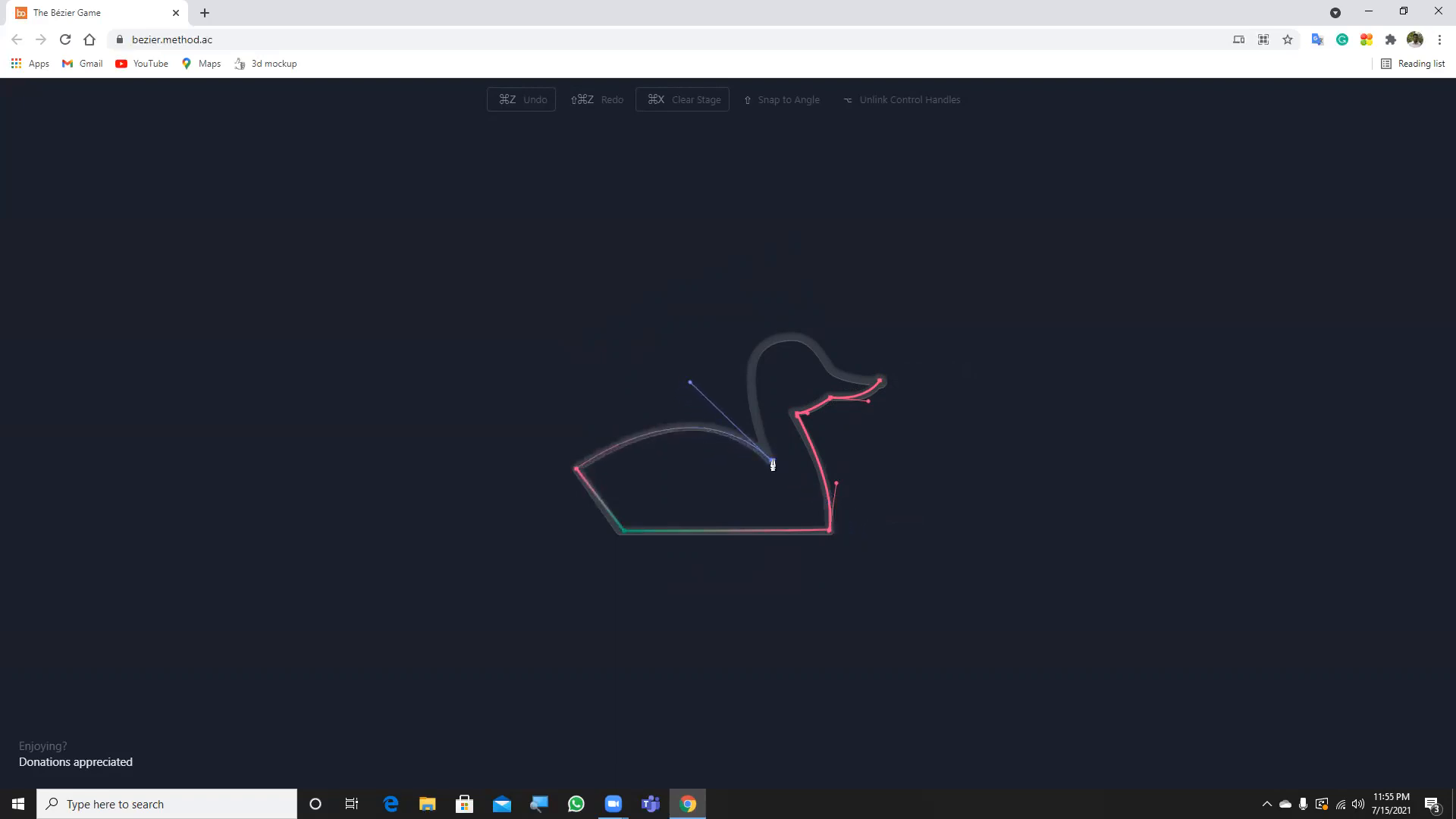
Step: Trace the duck's curved neck, head and upper beak to close the outline, and advance to the cap stage
drag(763, 349, 865, 430)
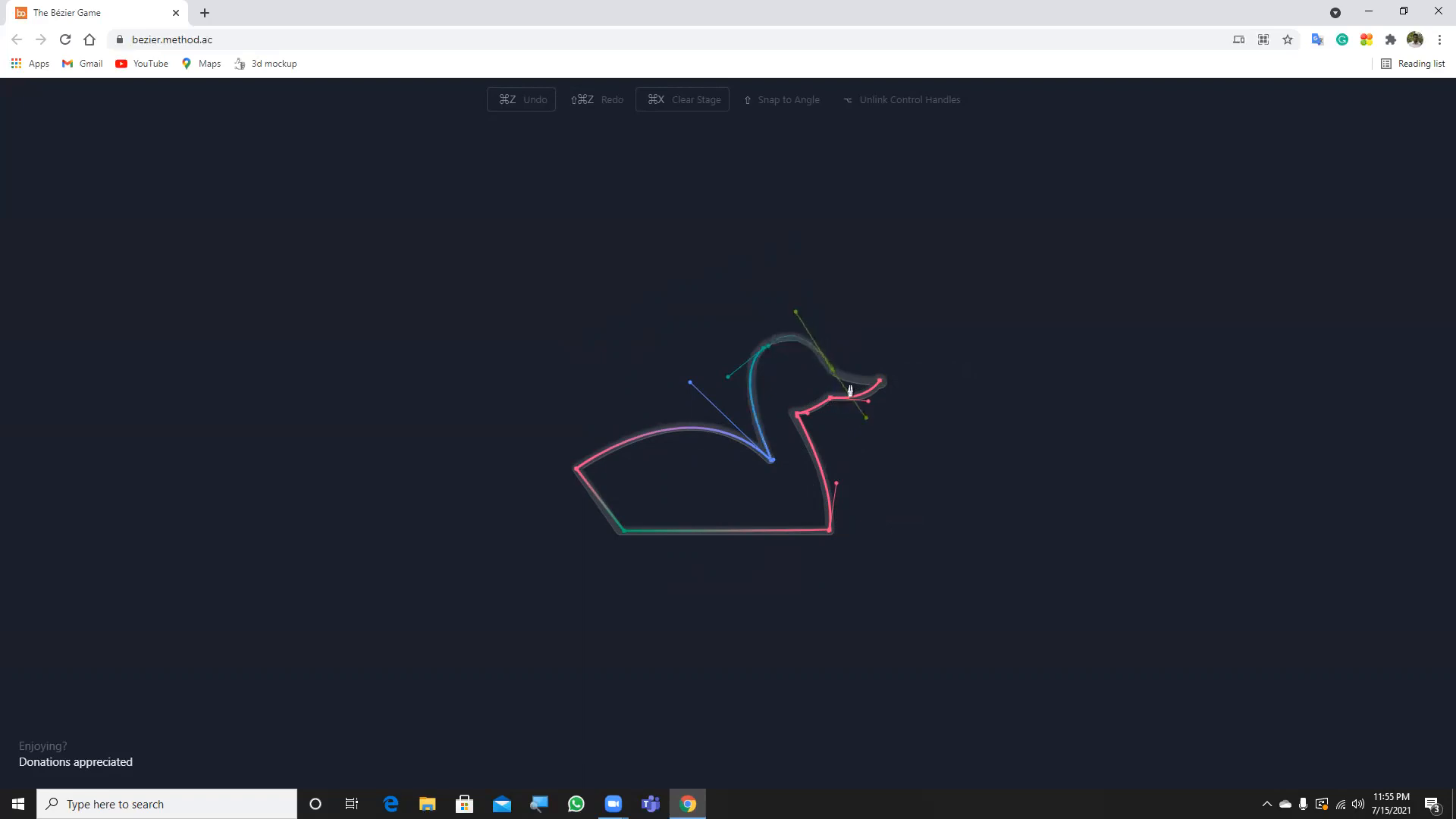
drag(876, 387, 911, 378)
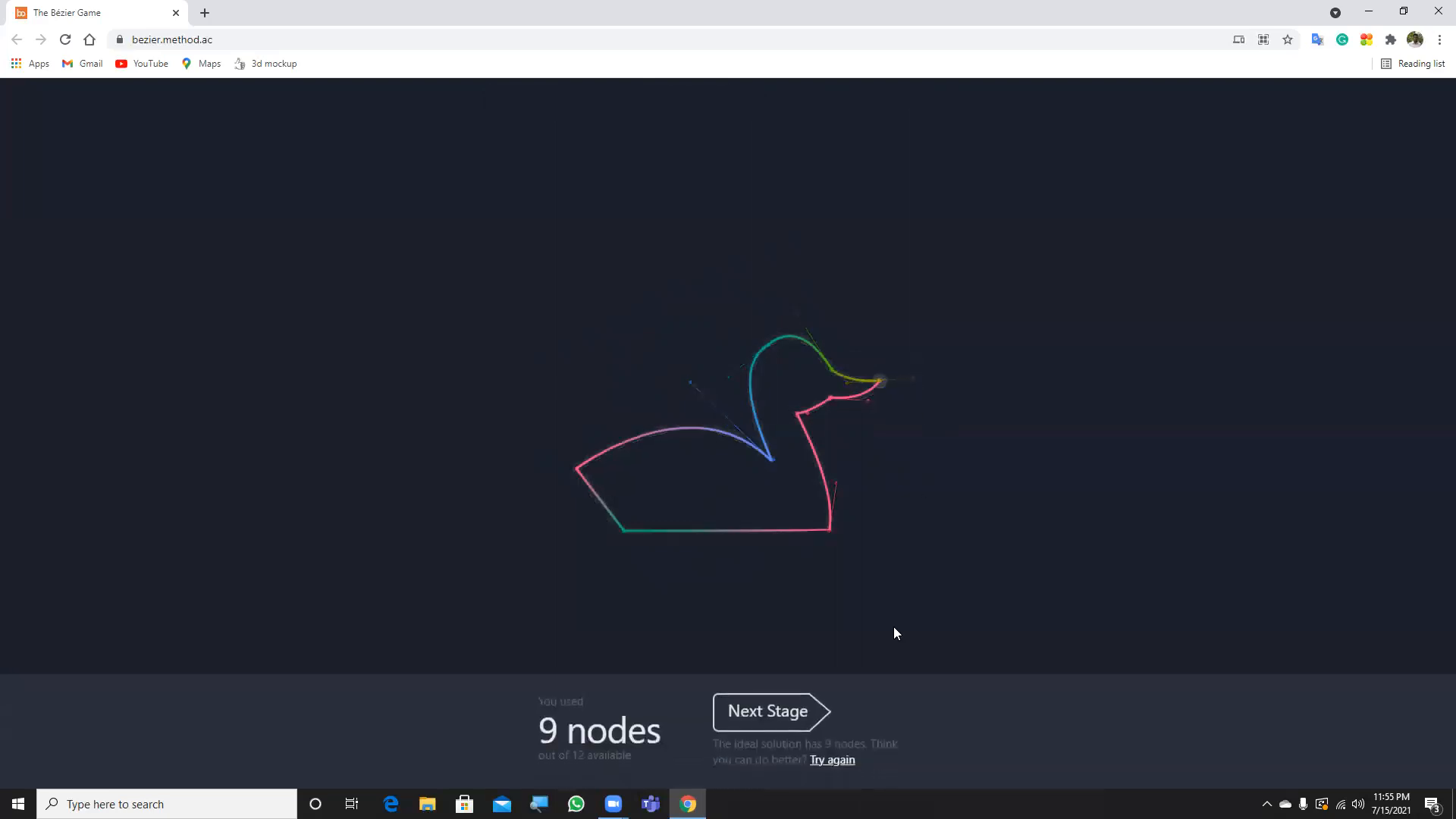
click(788, 713)
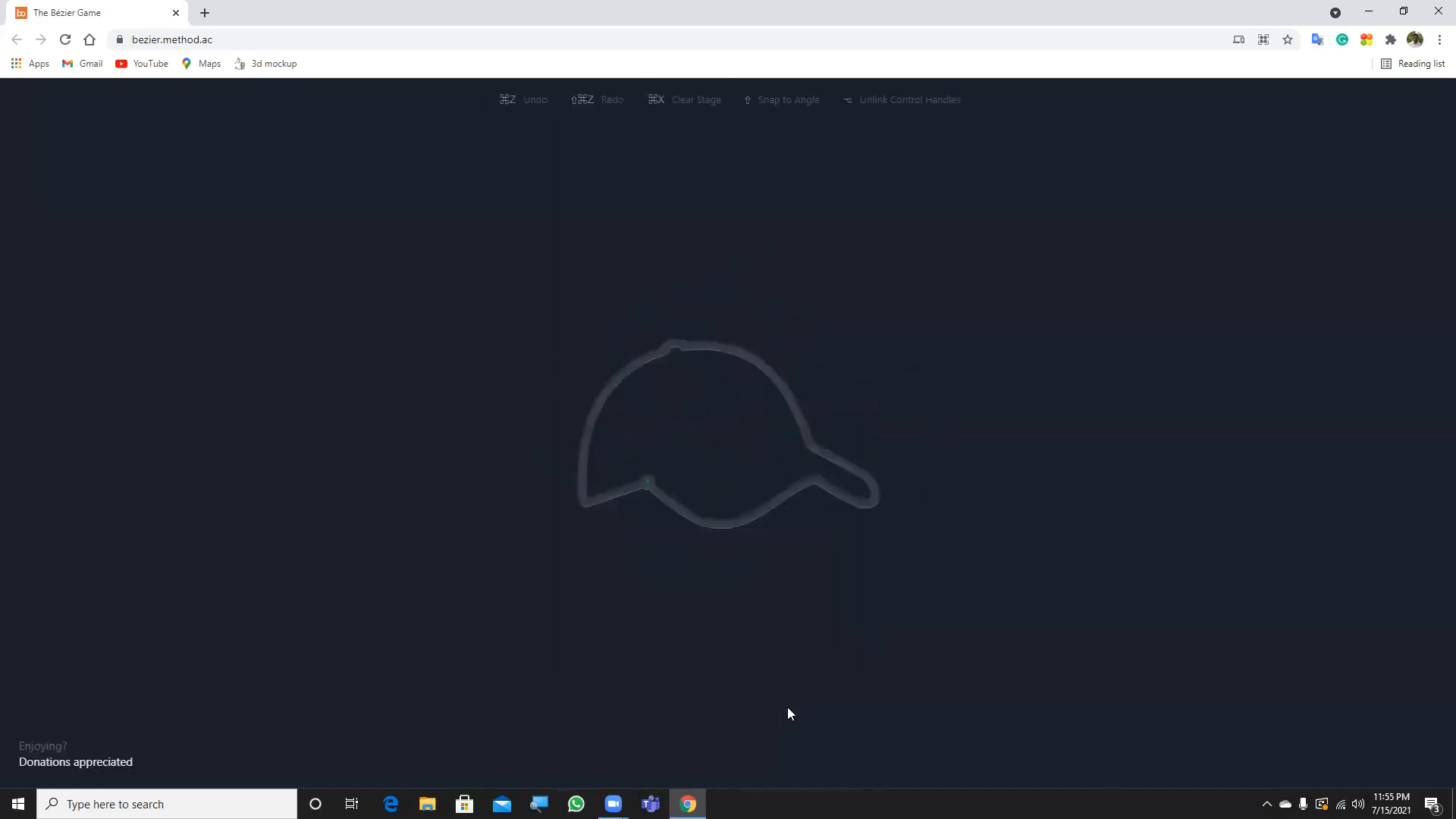
Step: Trace the cap's straight back edge, curved back, small top button and rounded crown down to the start of the visor
click(648, 482)
click(585, 503)
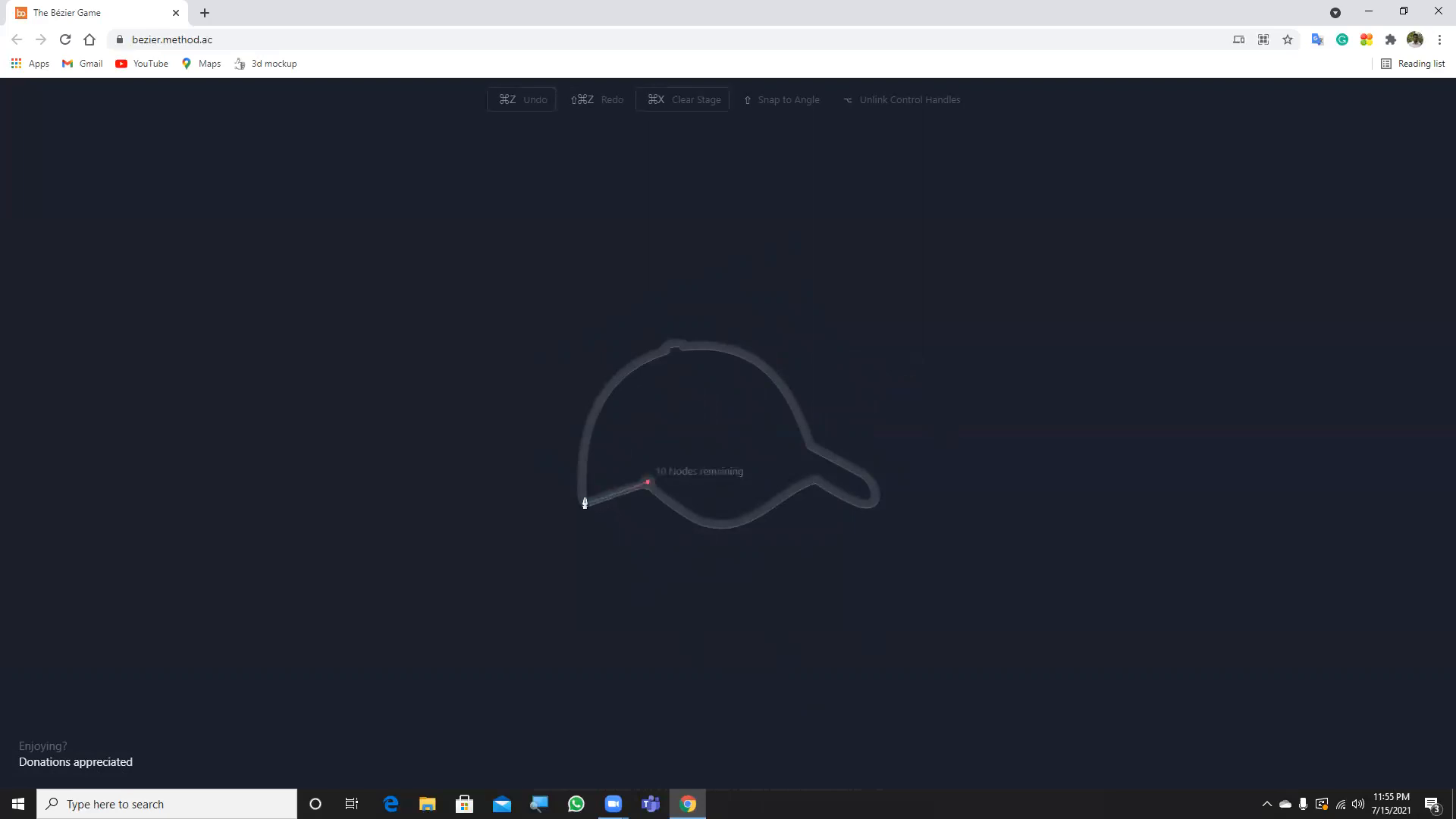
mouse_move(666, 353)
mouse_down()
mouse_move(768, 332)
mouse_move(666, 354)
mouse_up()
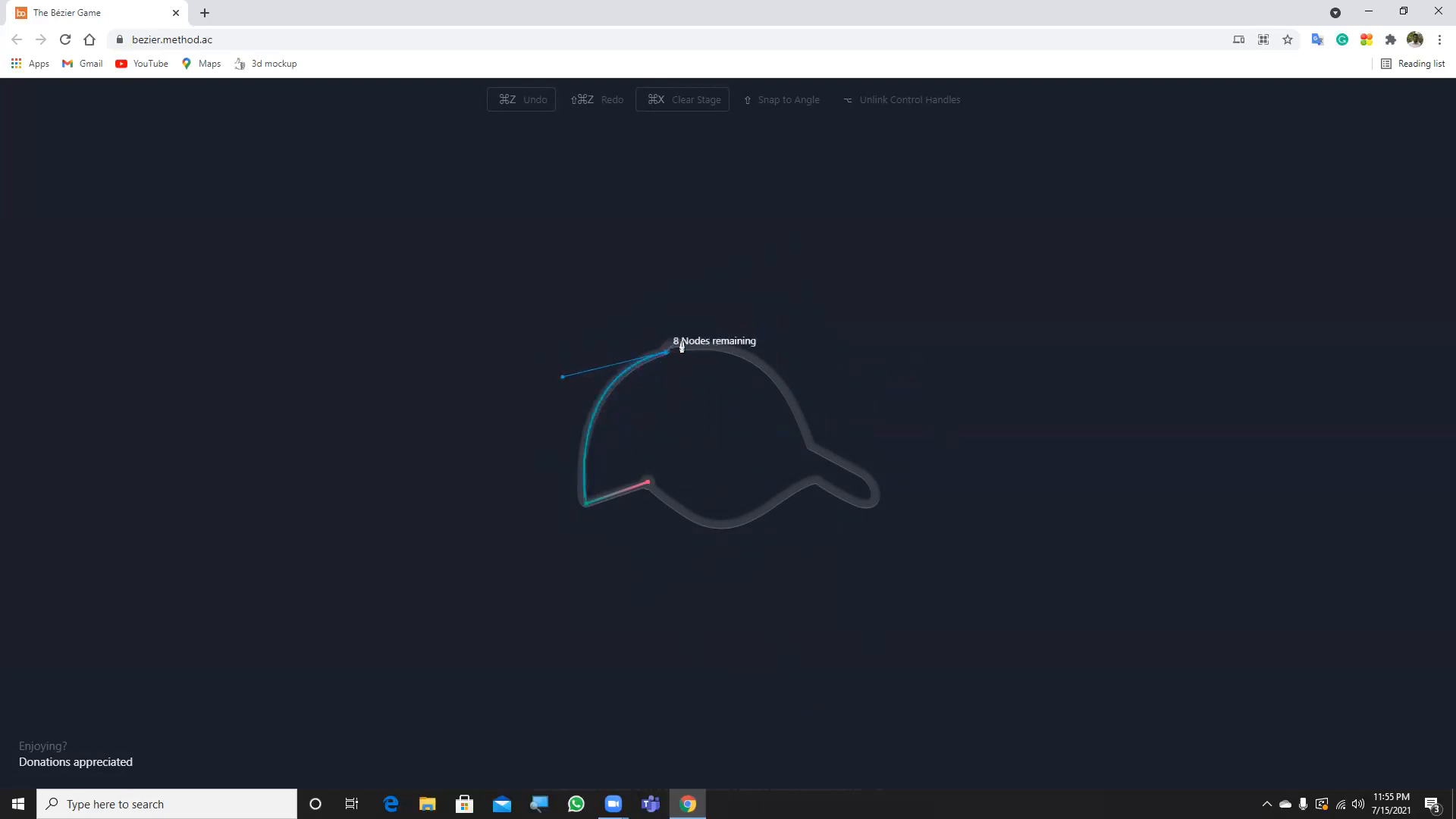
mouse_move(683, 349)
mouse_down()
mouse_move(696, 367)
mouse_move(682, 350)
mouse_up()
drag(808, 447, 844, 573)
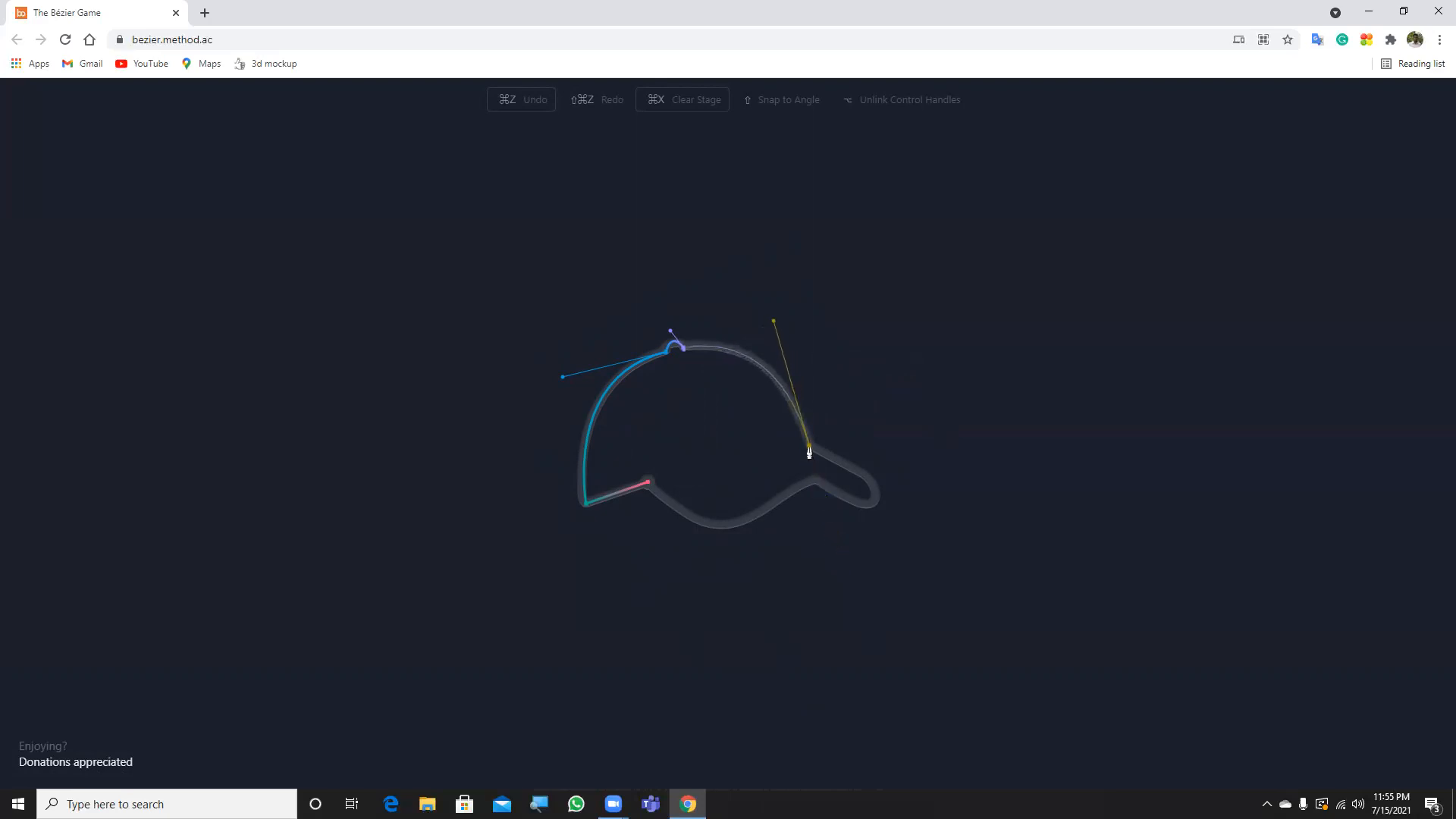
Step: Trace the cap's visor and curved lower edge, close the outline at the starting node, and advance to the S-shape stage
drag(874, 501, 817, 486)
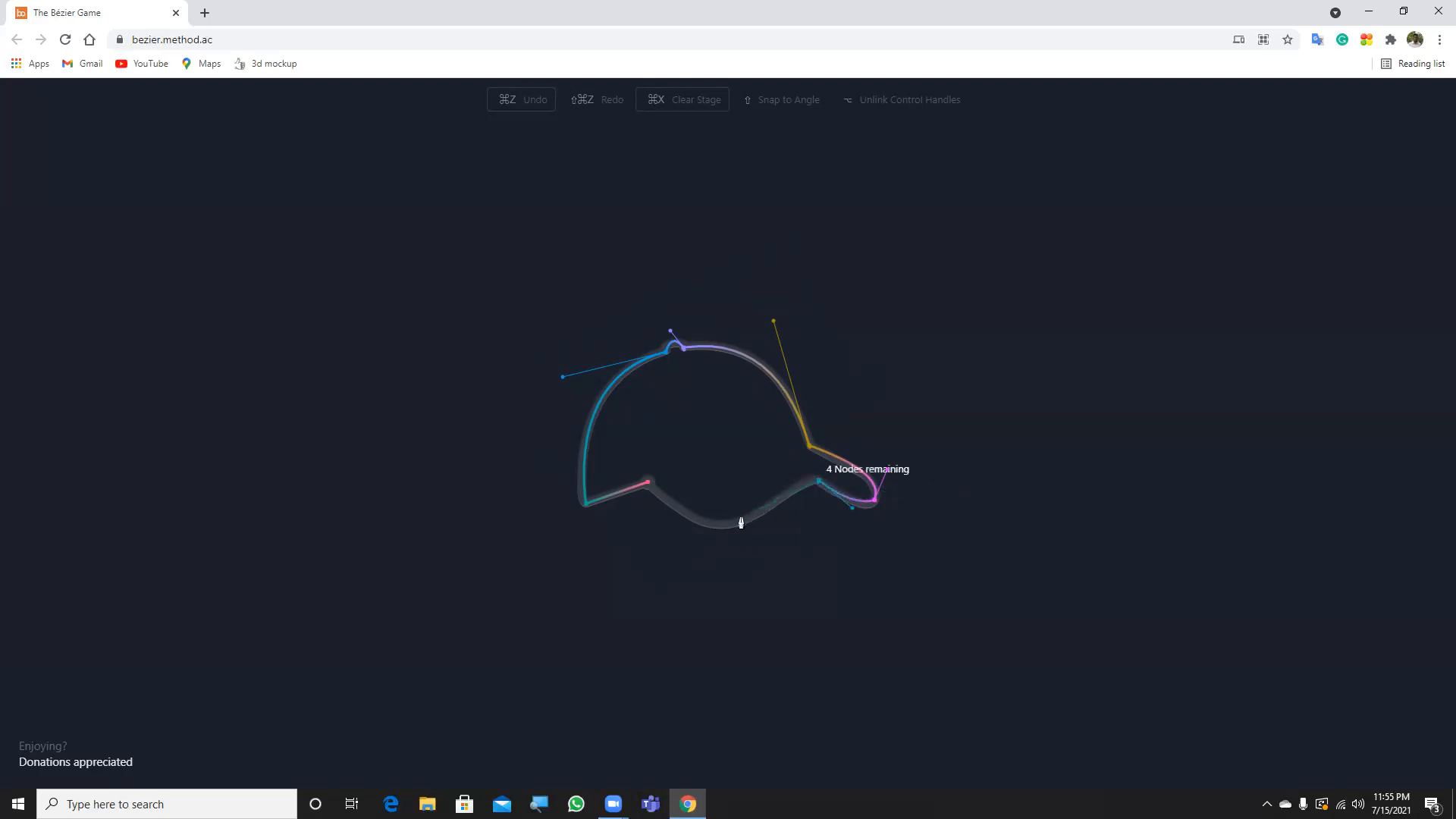
mouse_move(736, 526)
mouse_down()
mouse_move(710, 557)
mouse_move(722, 528)
mouse_up()
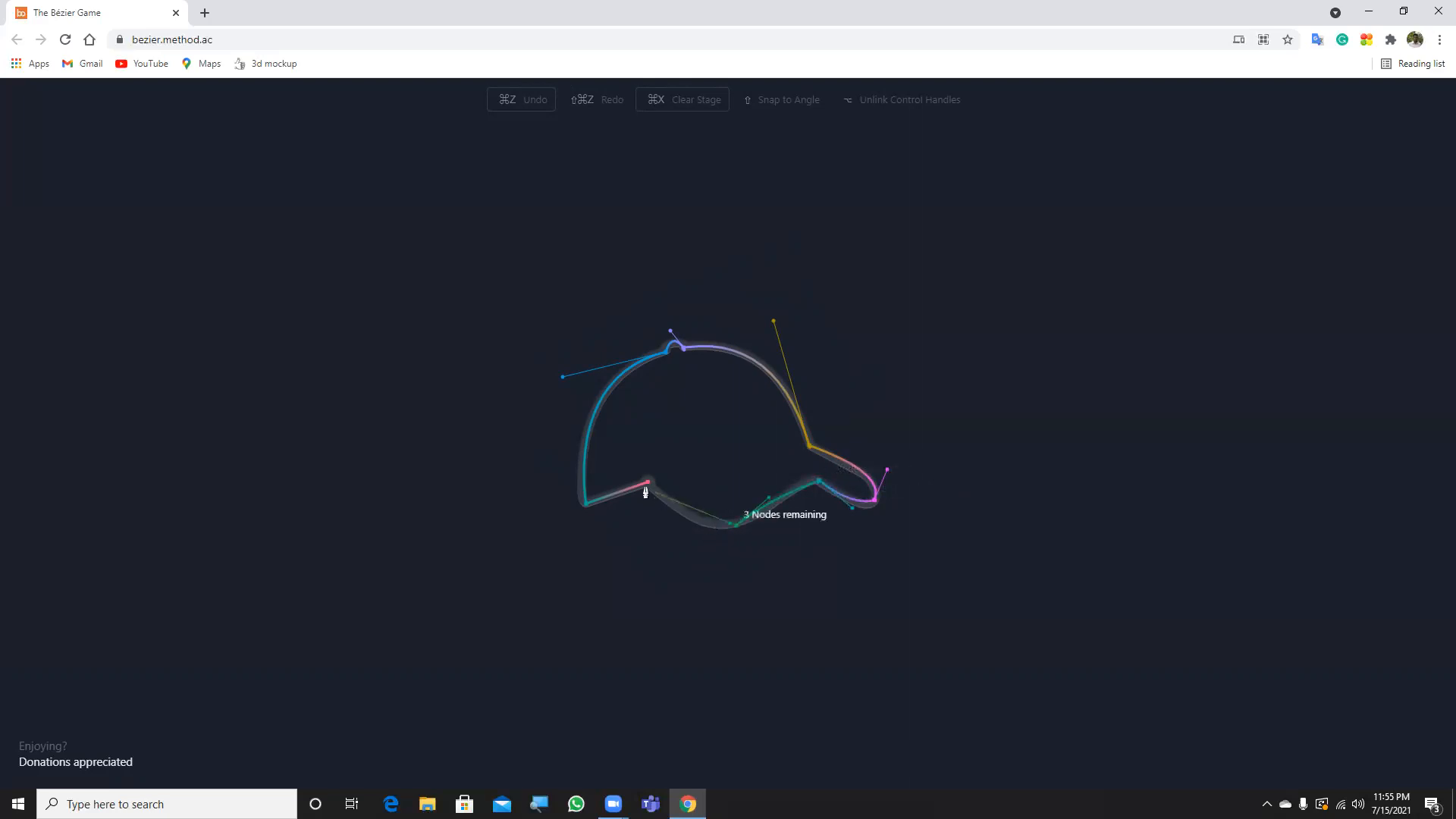
drag(647, 483, 627, 440)
drag(618, 444, 617, 441)
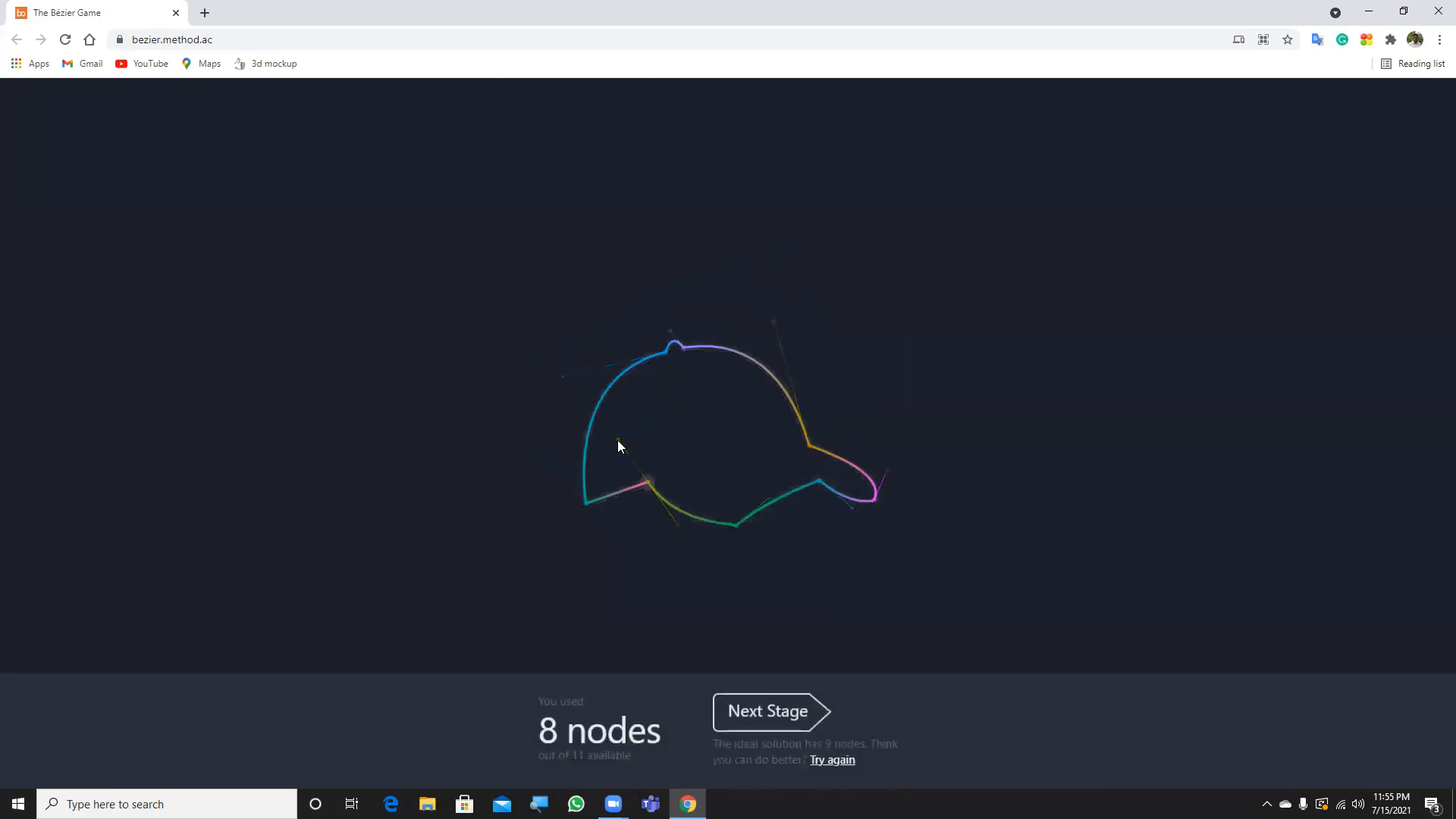
click(778, 723)
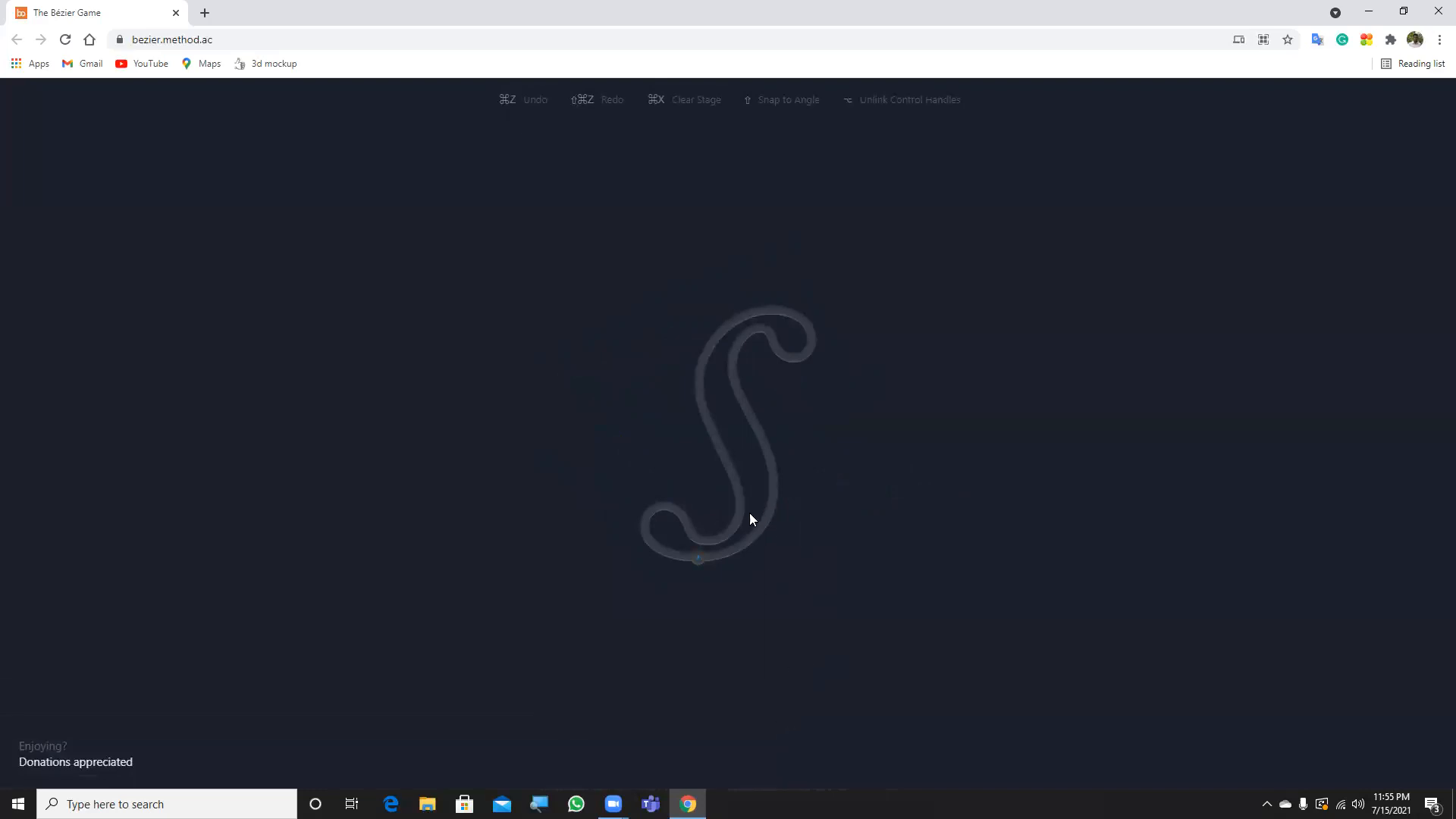
Step: Trace the S-shape from its base node around the lower outer bend and up the stem's right side to the inner upper curve
drag(698, 562, 733, 510)
drag(737, 361, 641, 235)
key(ctrl+z)
drag(774, 475, 756, 401)
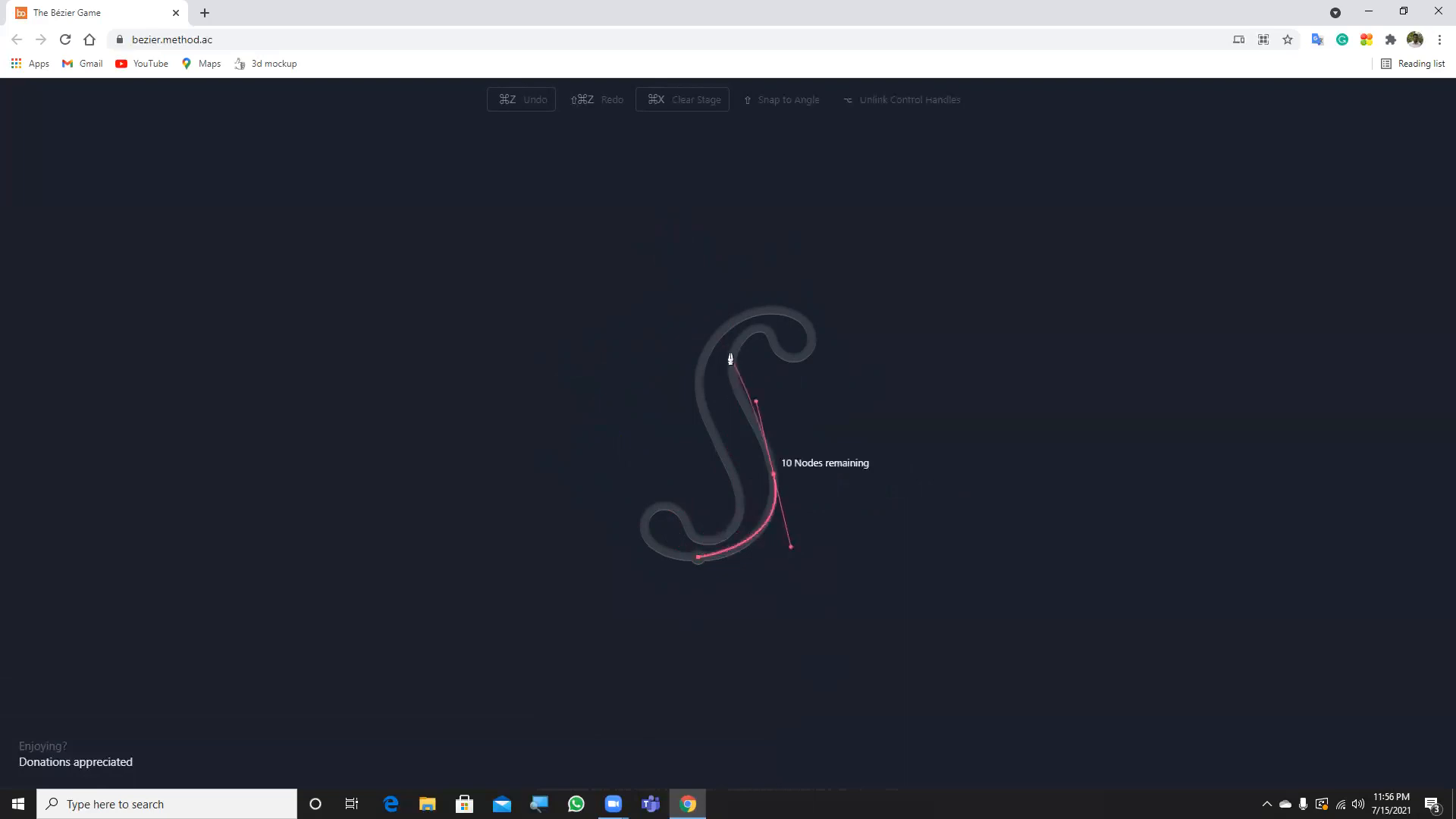
drag(739, 343, 783, 349)
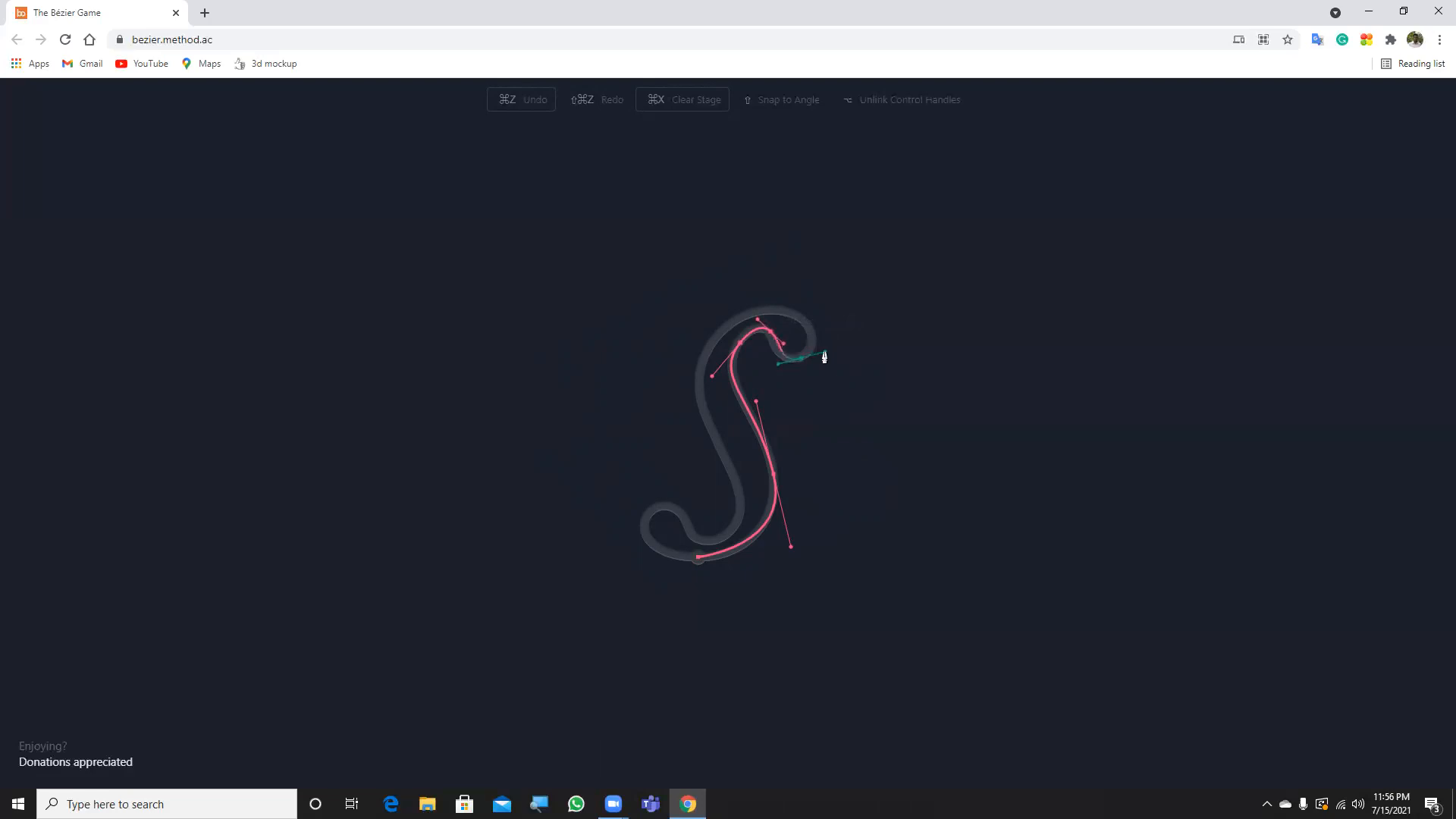
Step: Redo the small inner hook of the S-shape and trace around its rounded upper terminal onto the outer top edge
key(ctrl+z)
drag(763, 326, 776, 334)
key(ctrl+z)
drag(800, 359, 799, 357)
drag(799, 315, 736, 338)
Step: Trace the S-shape's outer top arch and the left side of its stem down to the lower inner bend
mouse_move(702, 400)
mouse_down()
mouse_move(721, 494)
mouse_move(702, 520)
mouse_move(721, 468)
mouse_move(708, 411)
mouse_up()
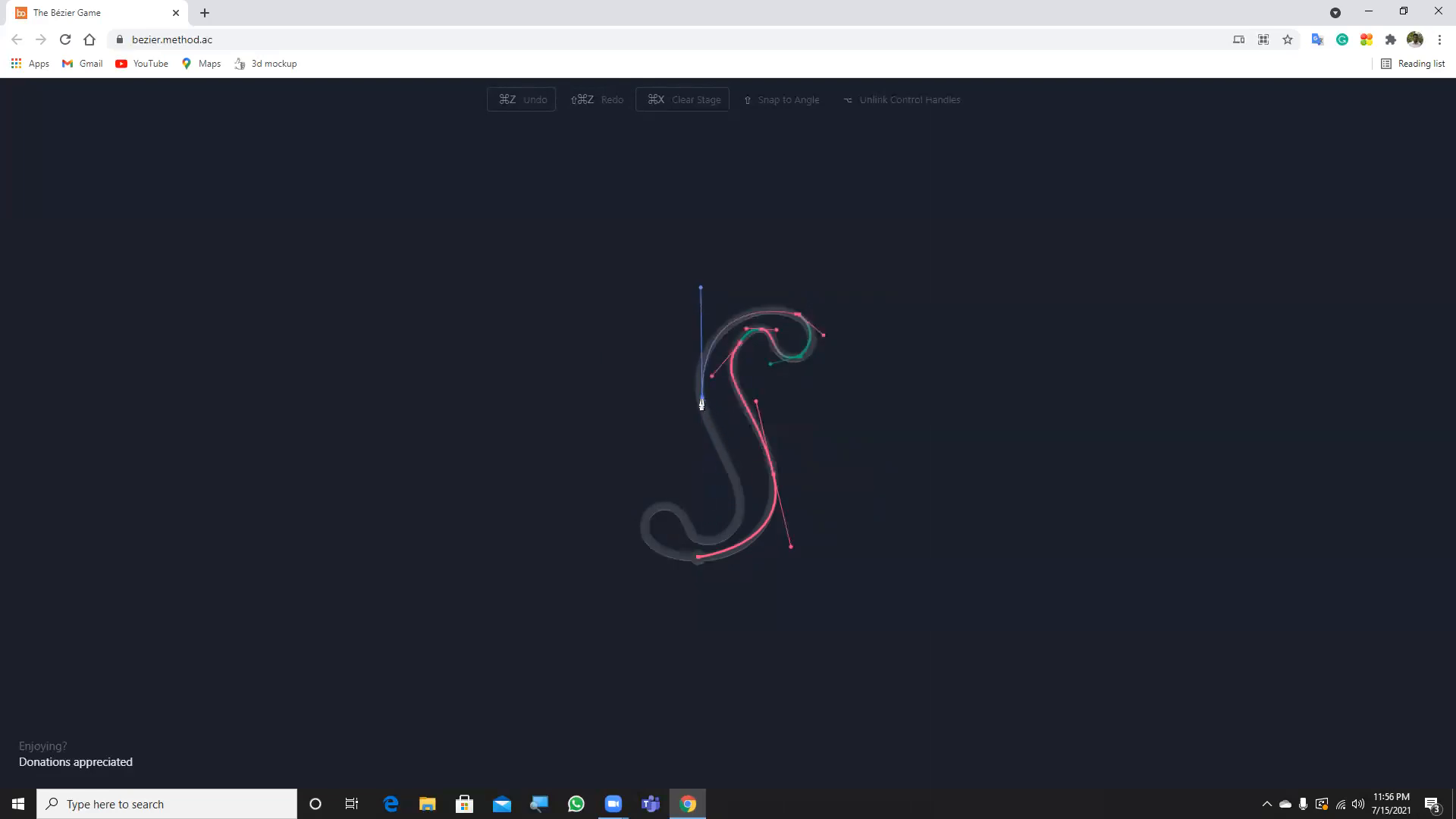
key(ctrl+z)
mouse_move(706, 352)
mouse_down()
mouse_move(665, 416)
mouse_move(701, 365)
mouse_up()
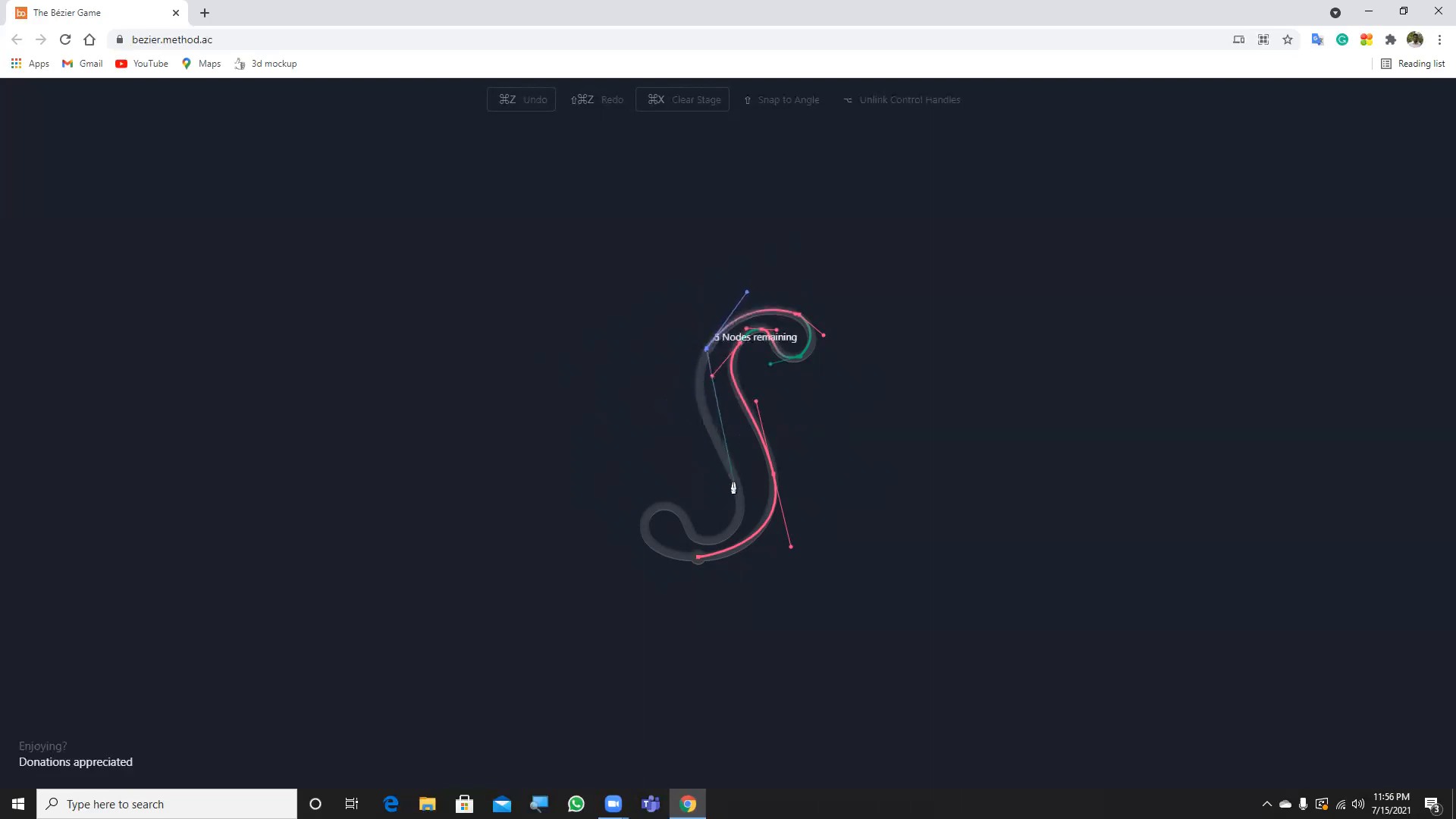
drag(749, 517, 735, 487)
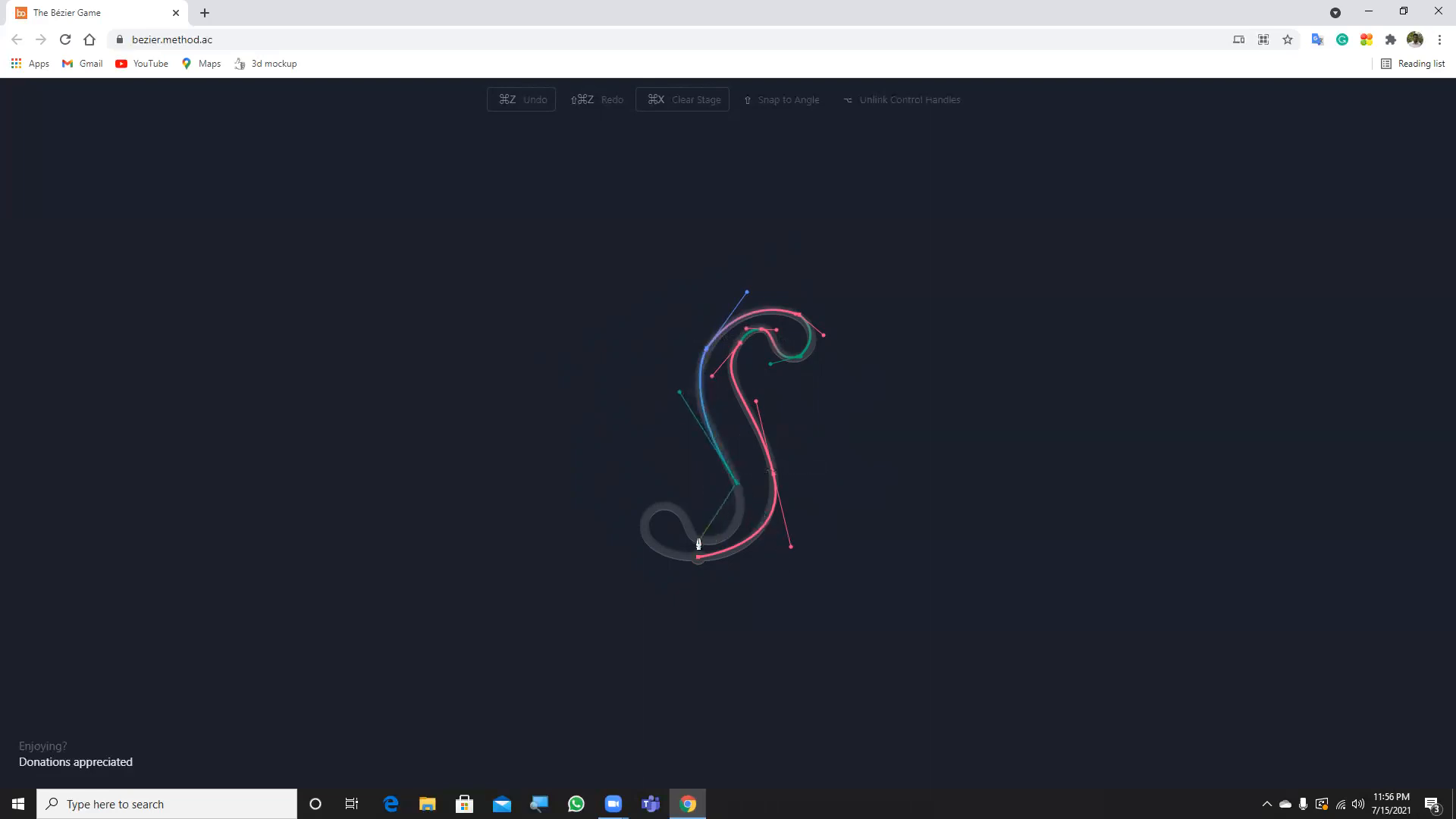
Step: Trace the lower inner bend and rounded lower terminal, close the S-shape at its base node, and advance to the flag stage
drag(701, 539, 617, 584)
key(ctrl+z)
drag(657, 509, 634, 520)
key(ctrl+z)
drag(677, 510, 663, 490)
drag(649, 540, 674, 562)
click(718, 555)
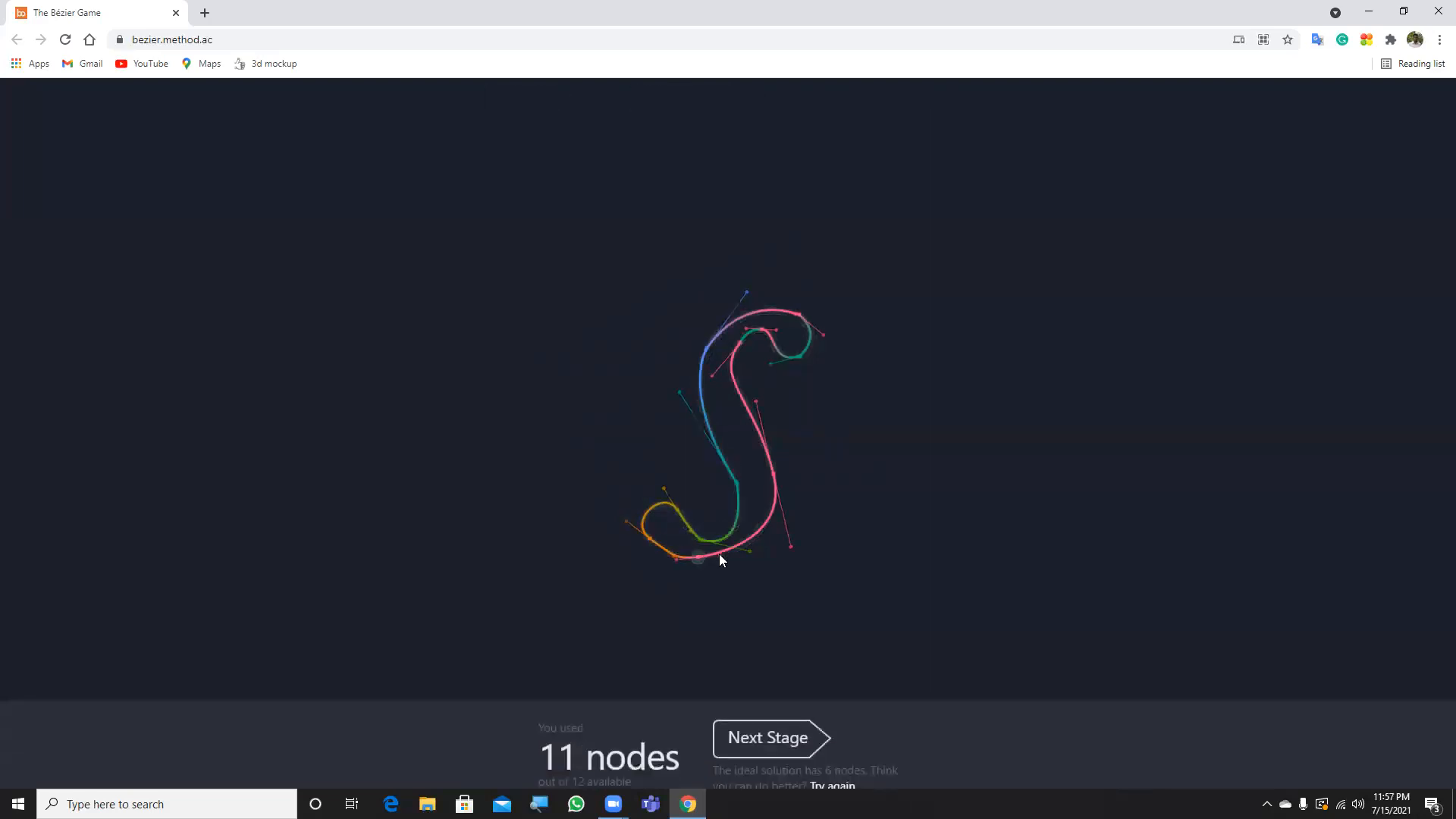
click(771, 711)
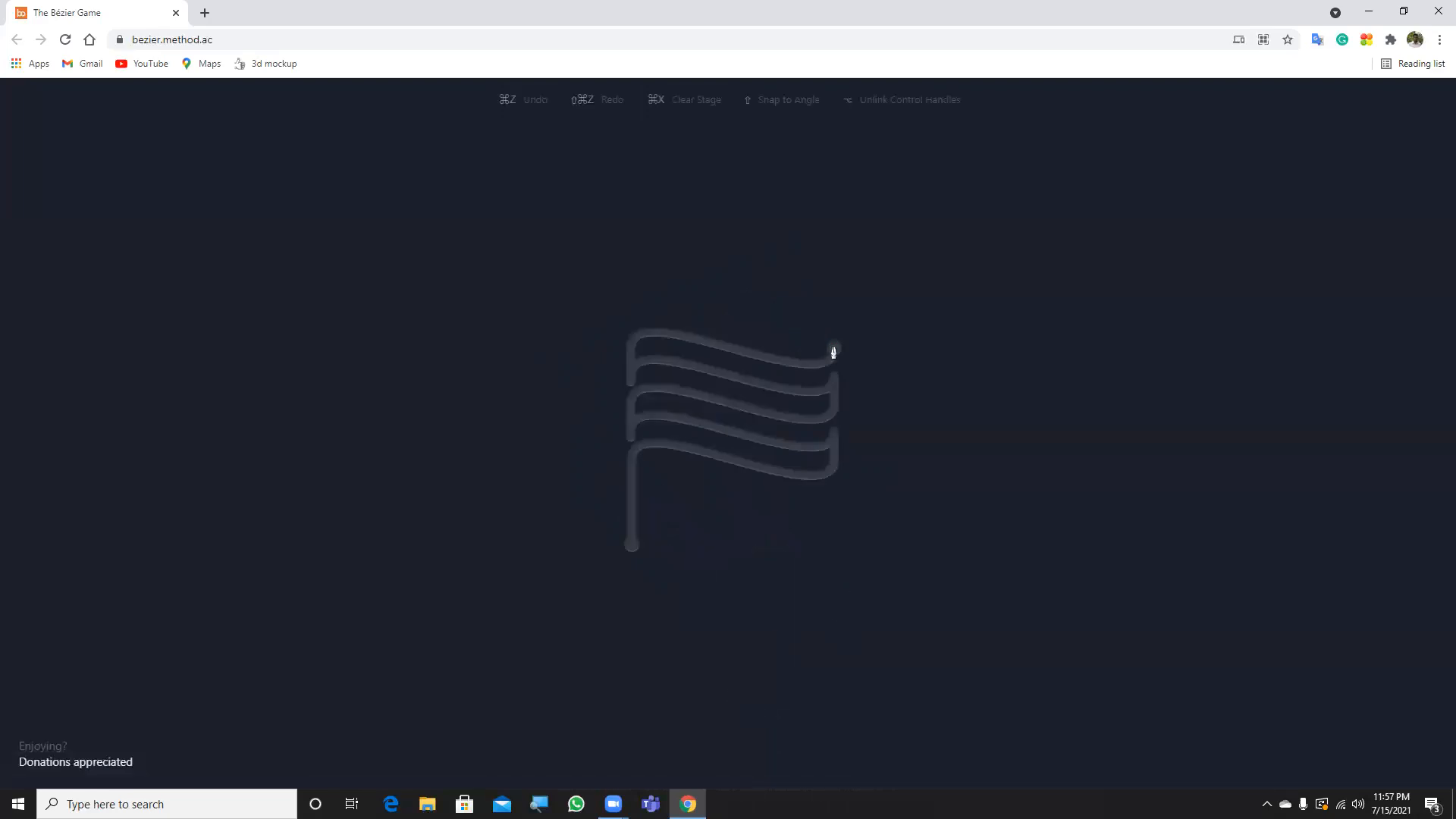
Step: Trace the flag's first wave from its upper right node to the left corner, and add the short straight edge below it
click(834, 349)
drag(639, 334, 433, 275)
drag(740, 353, 639, 327)
click(632, 343)
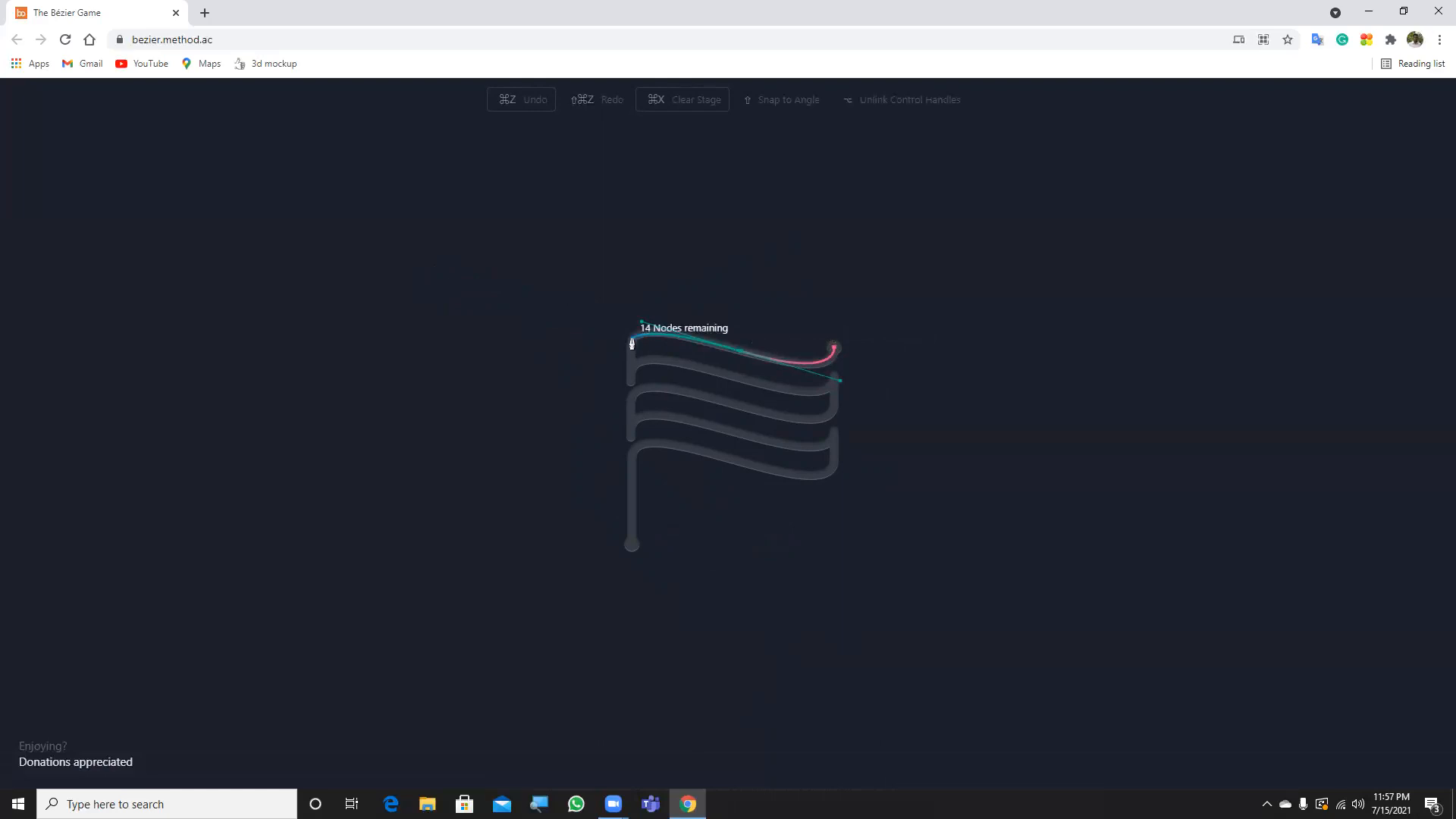
click(631, 379)
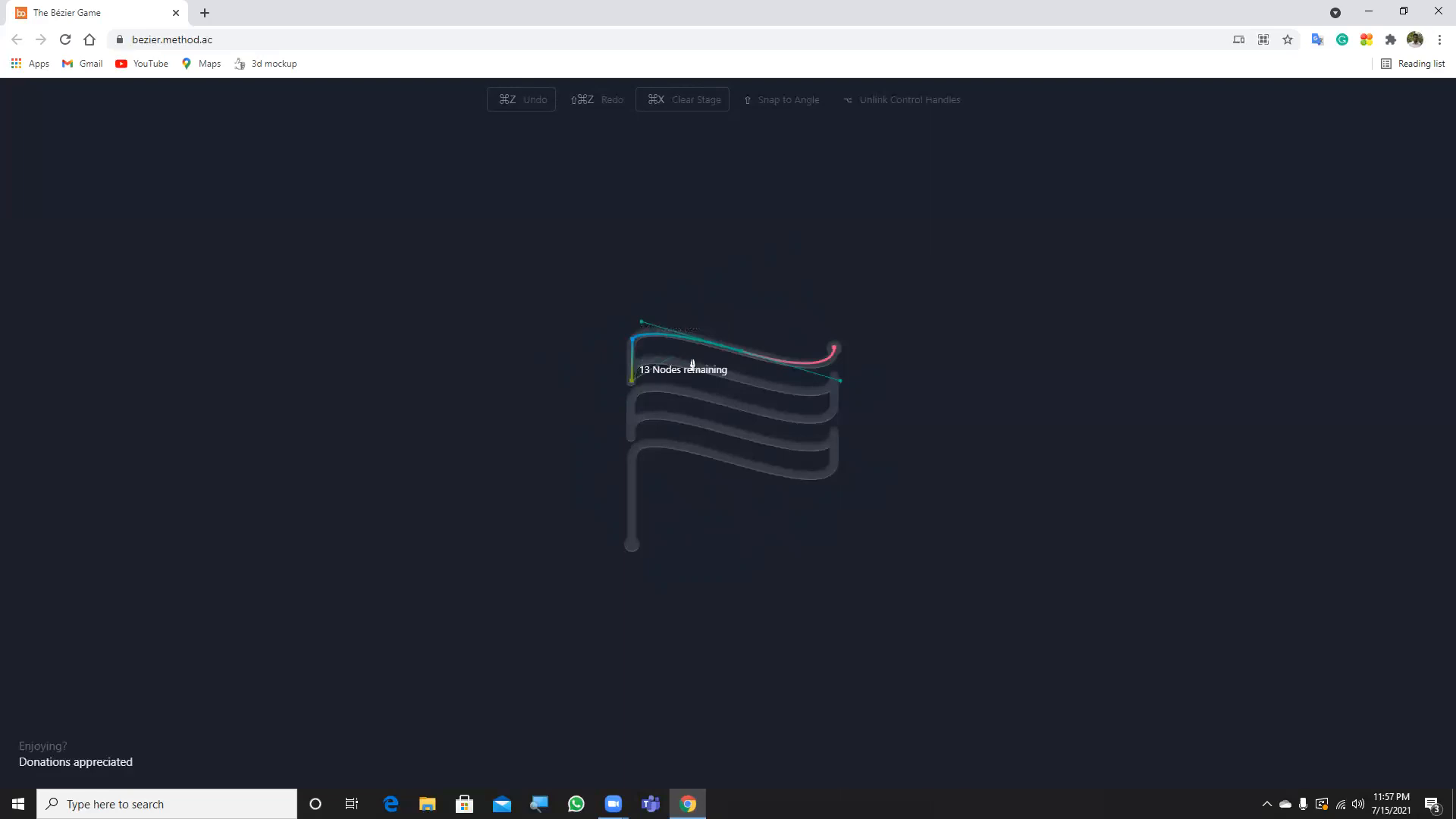
Step: Trace the flag's second and third waves with their connecting edges, continuing to the middle of the fourth wave
mouse_move(733, 381)
mouse_down()
mouse_move(843, 422)
mouse_move(739, 384)
mouse_up()
mouse_move(836, 379)
mouse_down()
mouse_move(854, 350)
mouse_move(835, 384)
mouse_up()
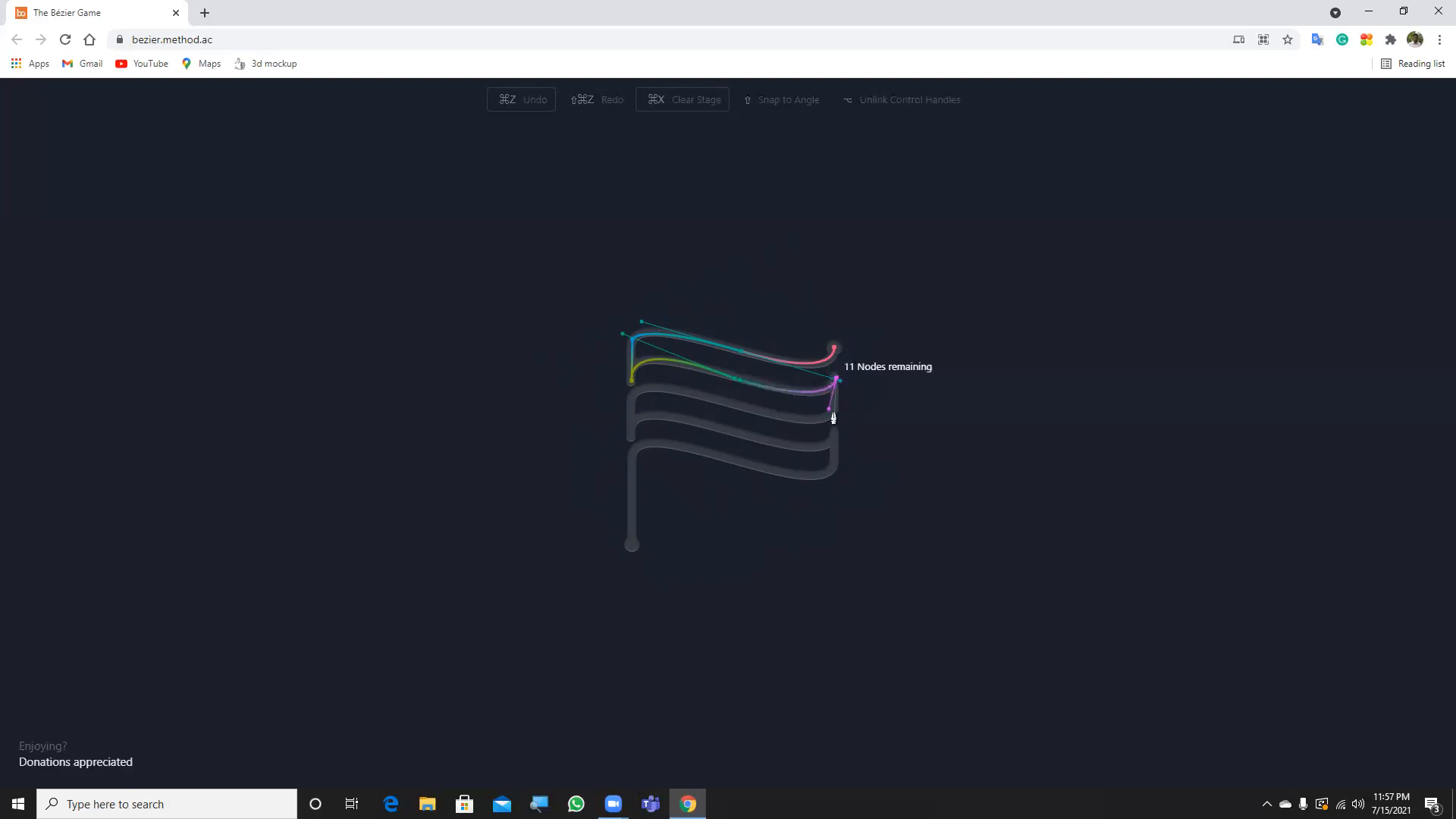
click(835, 408)
drag(714, 401, 743, 438)
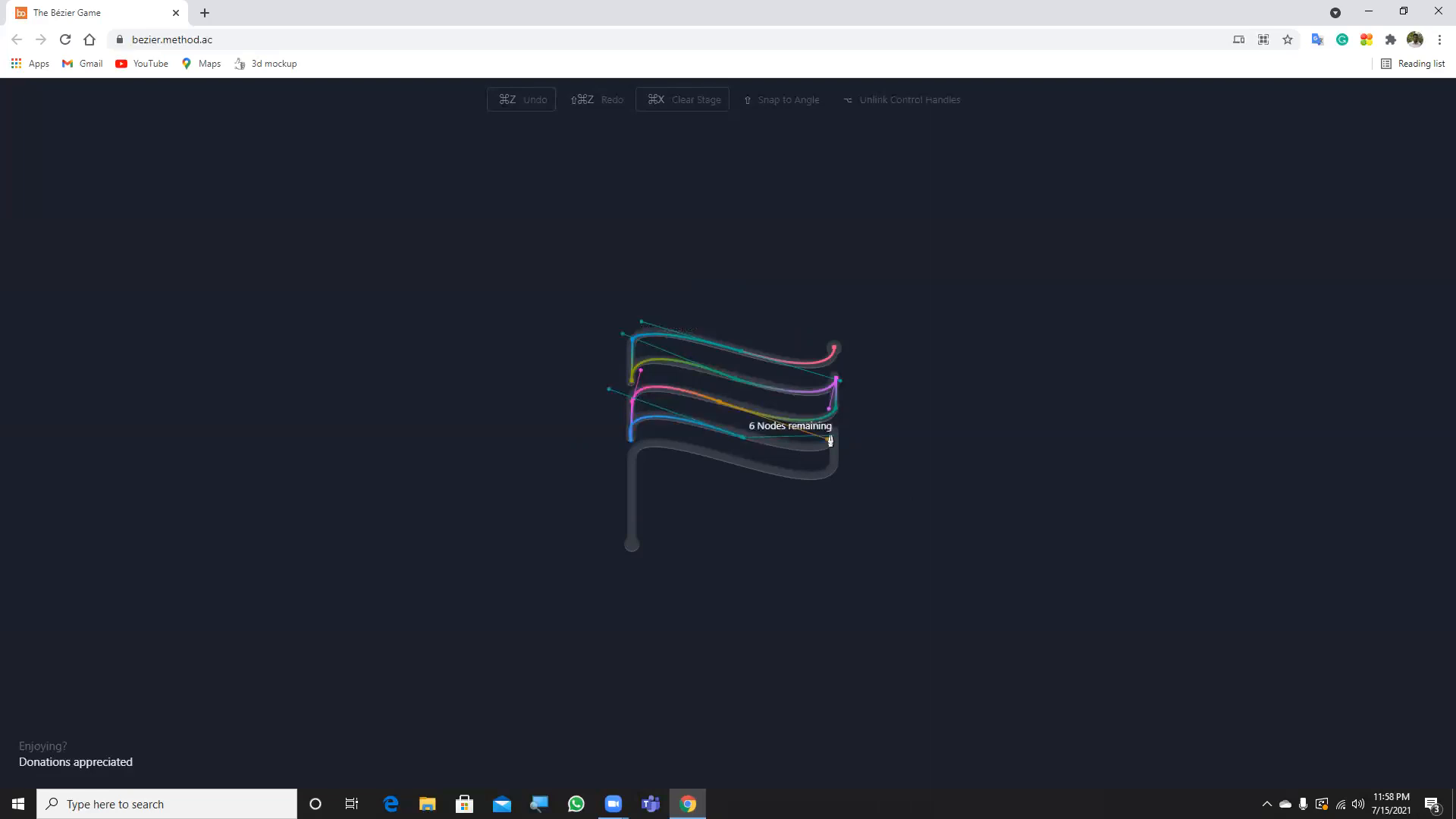
drag(833, 438, 832, 409)
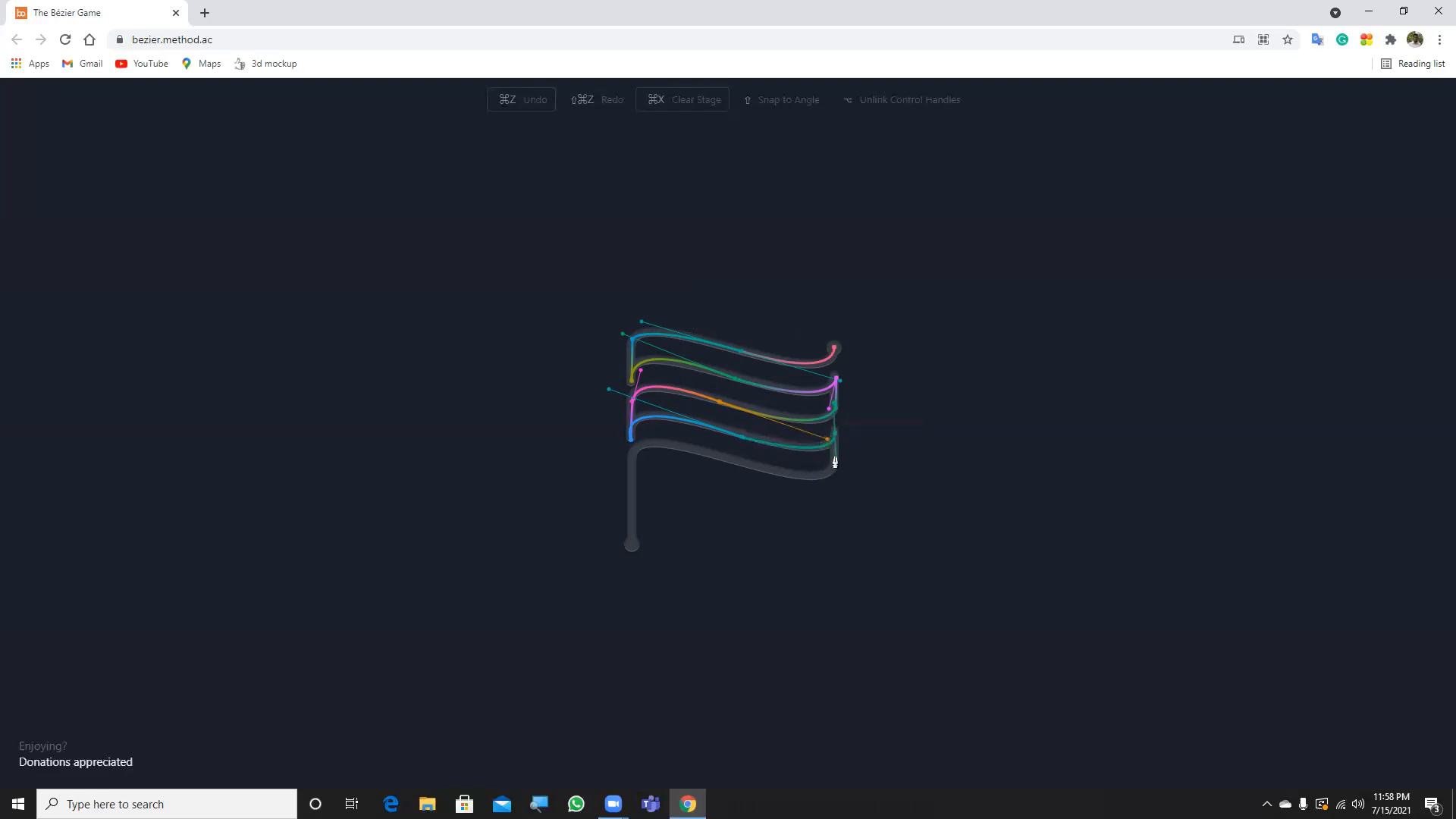
key(alt)
click(832, 437)
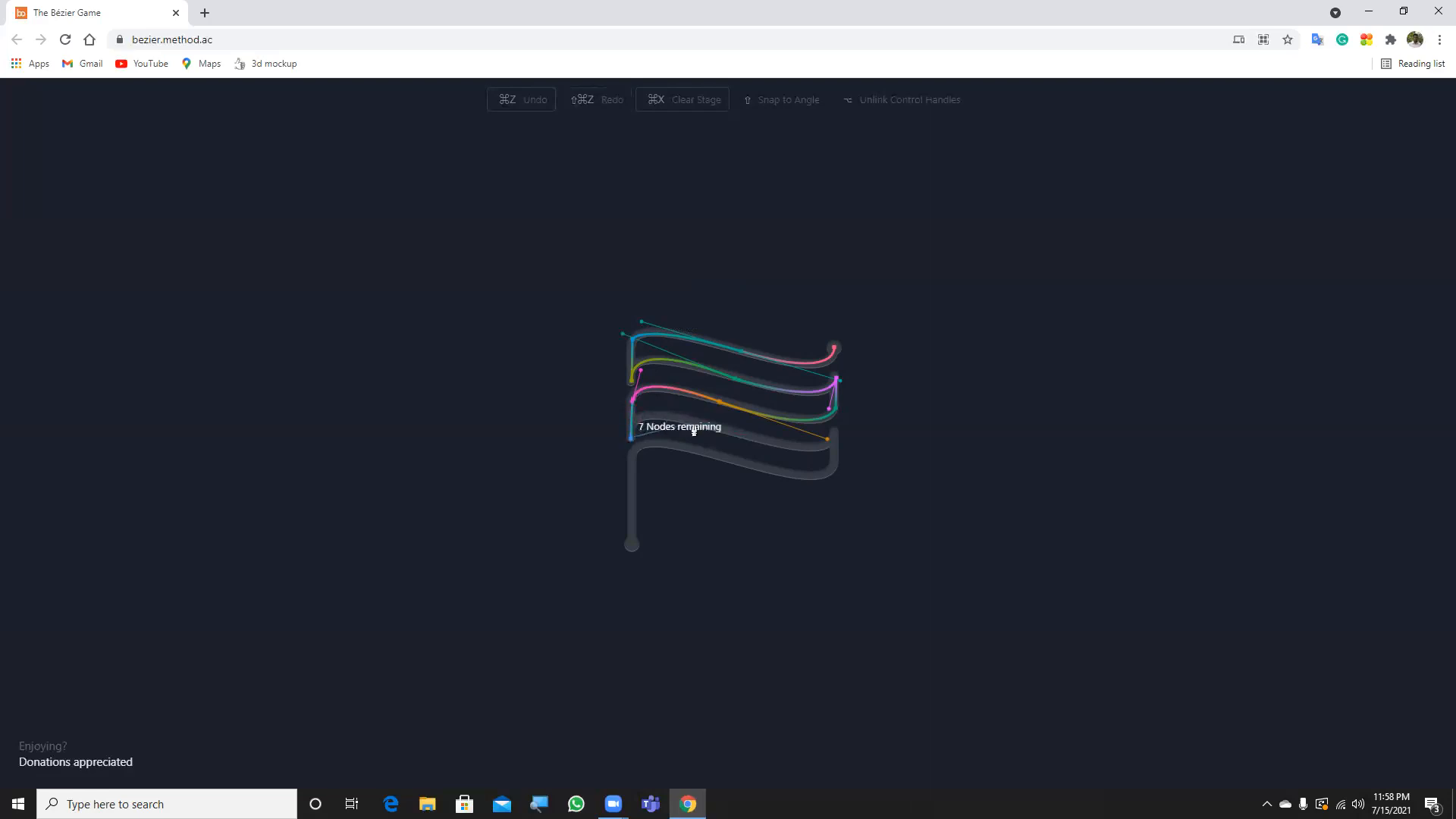
Step: Retrace the flag's fourth wave to its right end and add the straight edge down to the lower right corner
drag(767, 444, 831, 473)
click(768, 445)
drag(838, 416, 837, 409)
drag(833, 432, 836, 406)
key(ctrl+z)
drag(832, 440, 839, 416)
drag(832, 415, 832, 415)
click(832, 464)
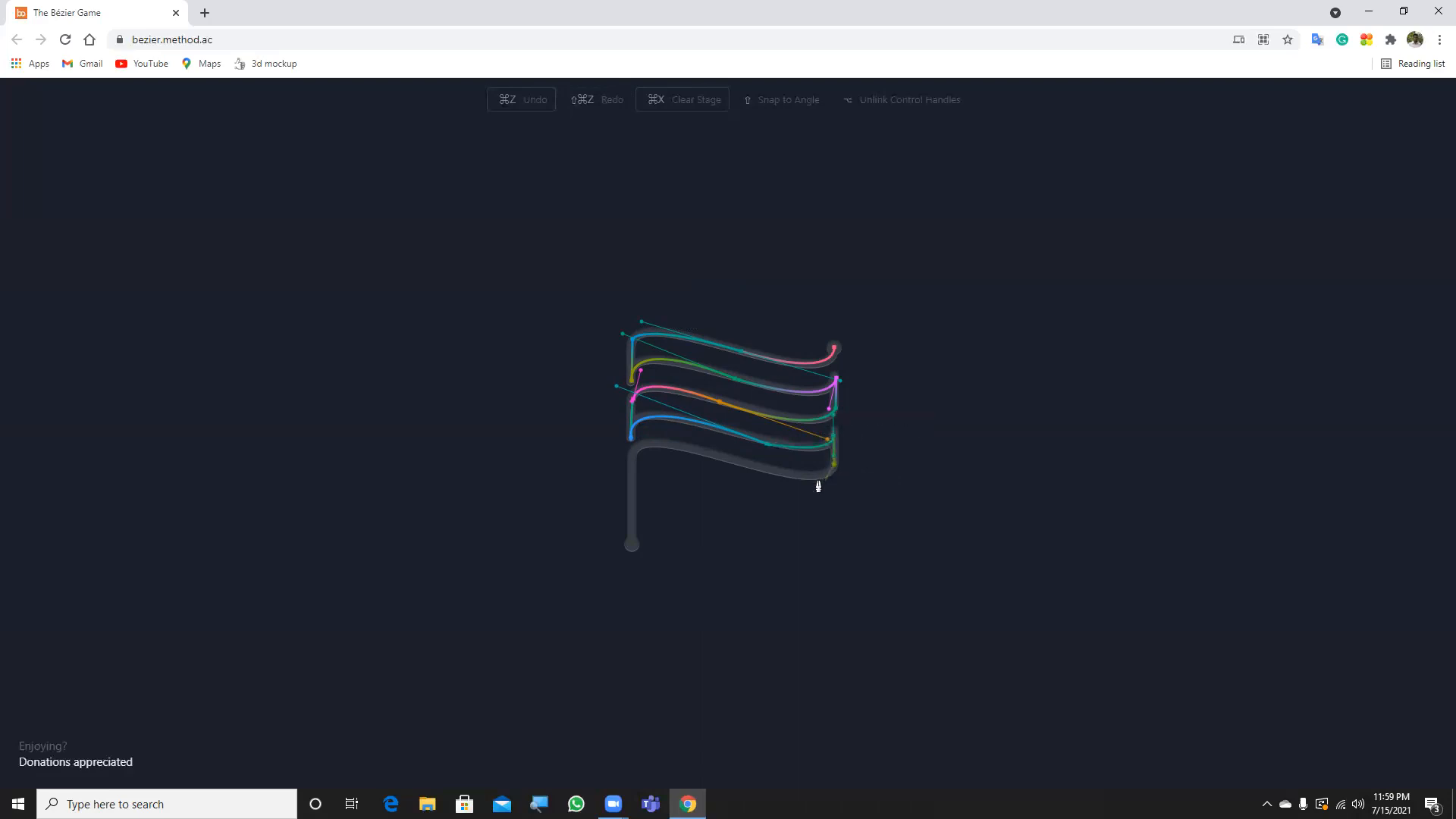
Step: Trace the flag's lowest wave and the straight pole down to its end node, and finish the stage
drag(700, 455, 573, 414)
click(702, 453)
mouse_move(632, 471)
mouse_down()
mouse_move(633, 535)
mouse_move(632, 473)
mouse_up()
click(632, 545)
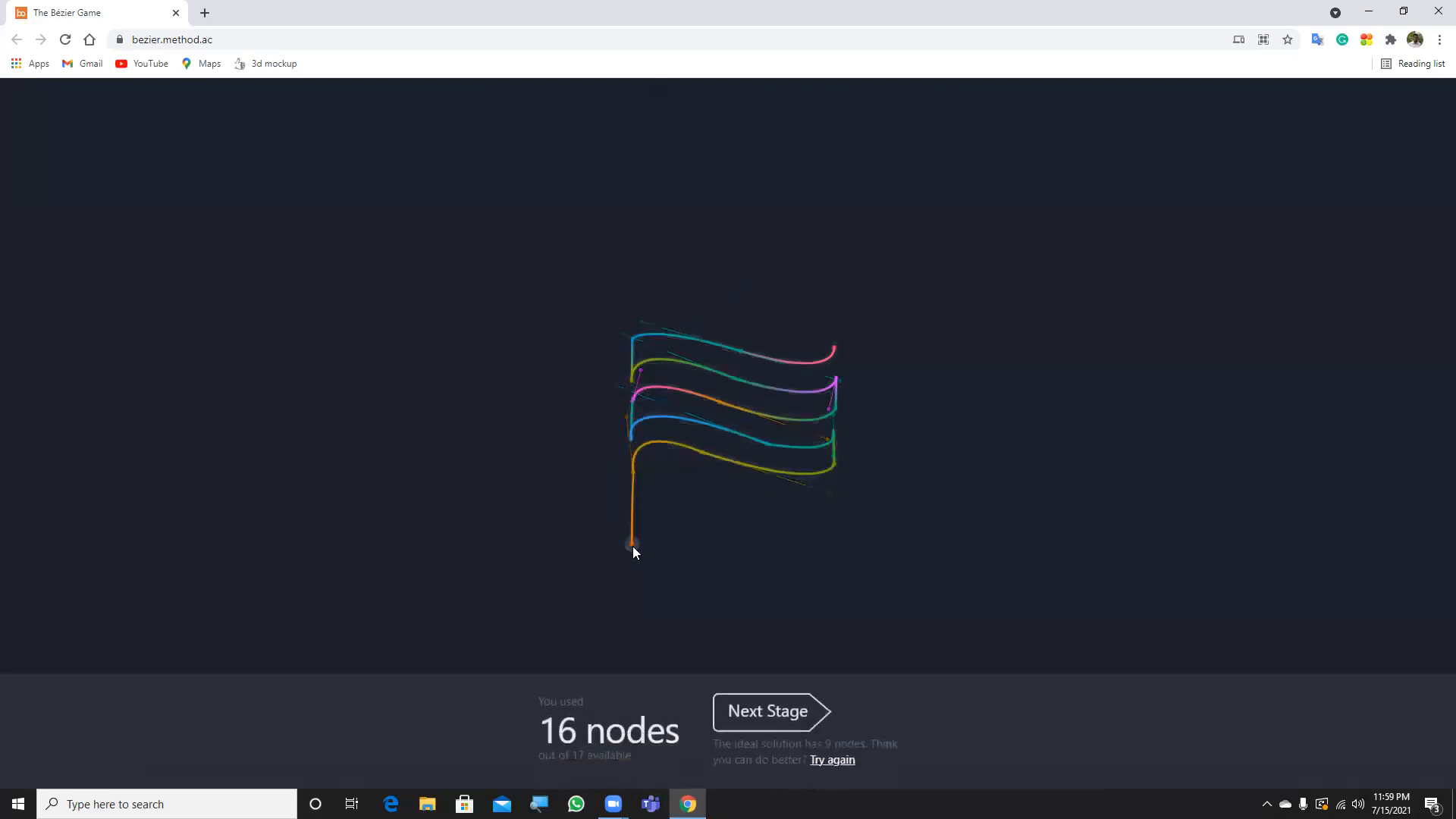
click(762, 712)
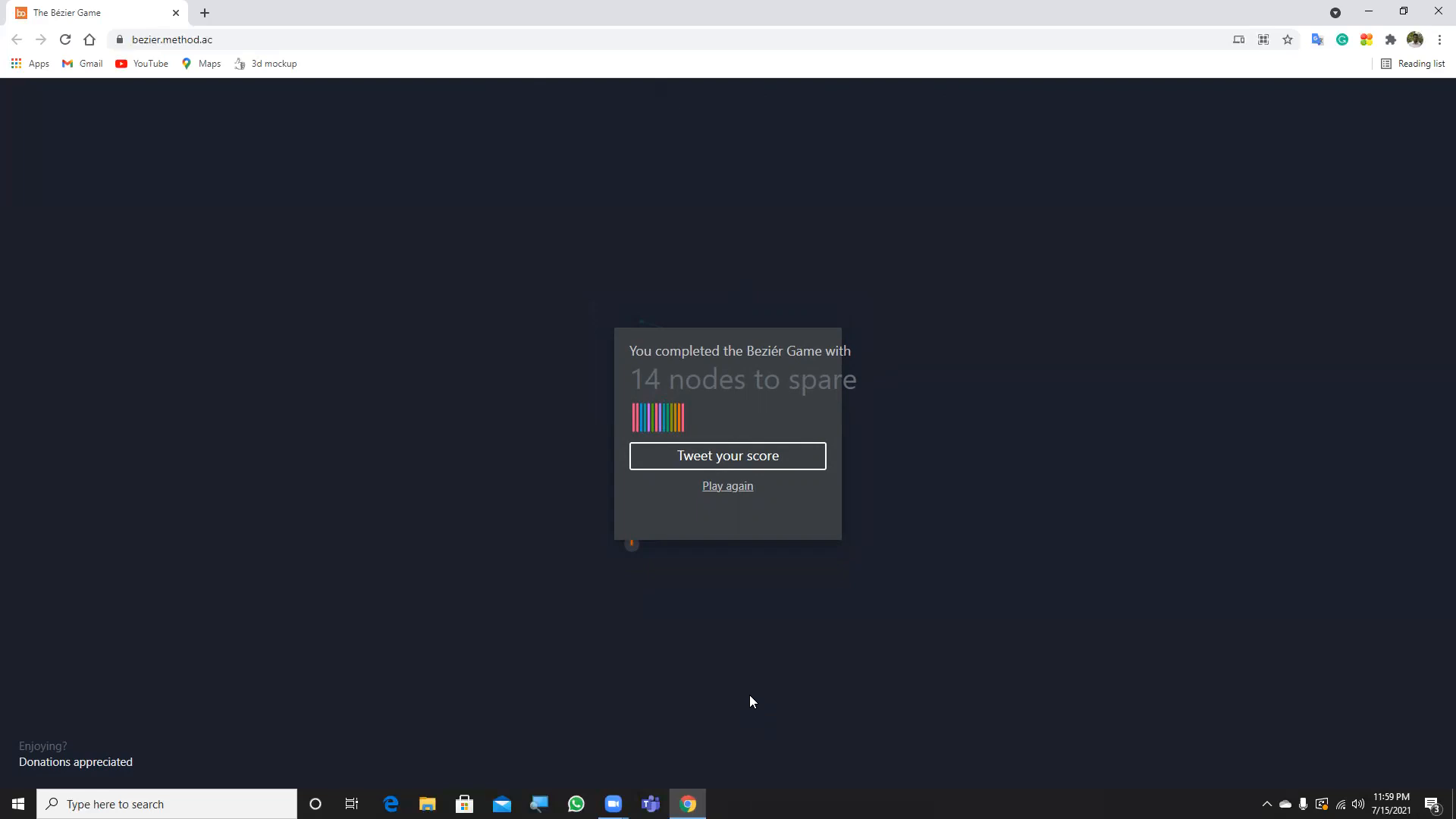
Step: Open the Twitter share window for the game score and close it without posting
click(744, 463)
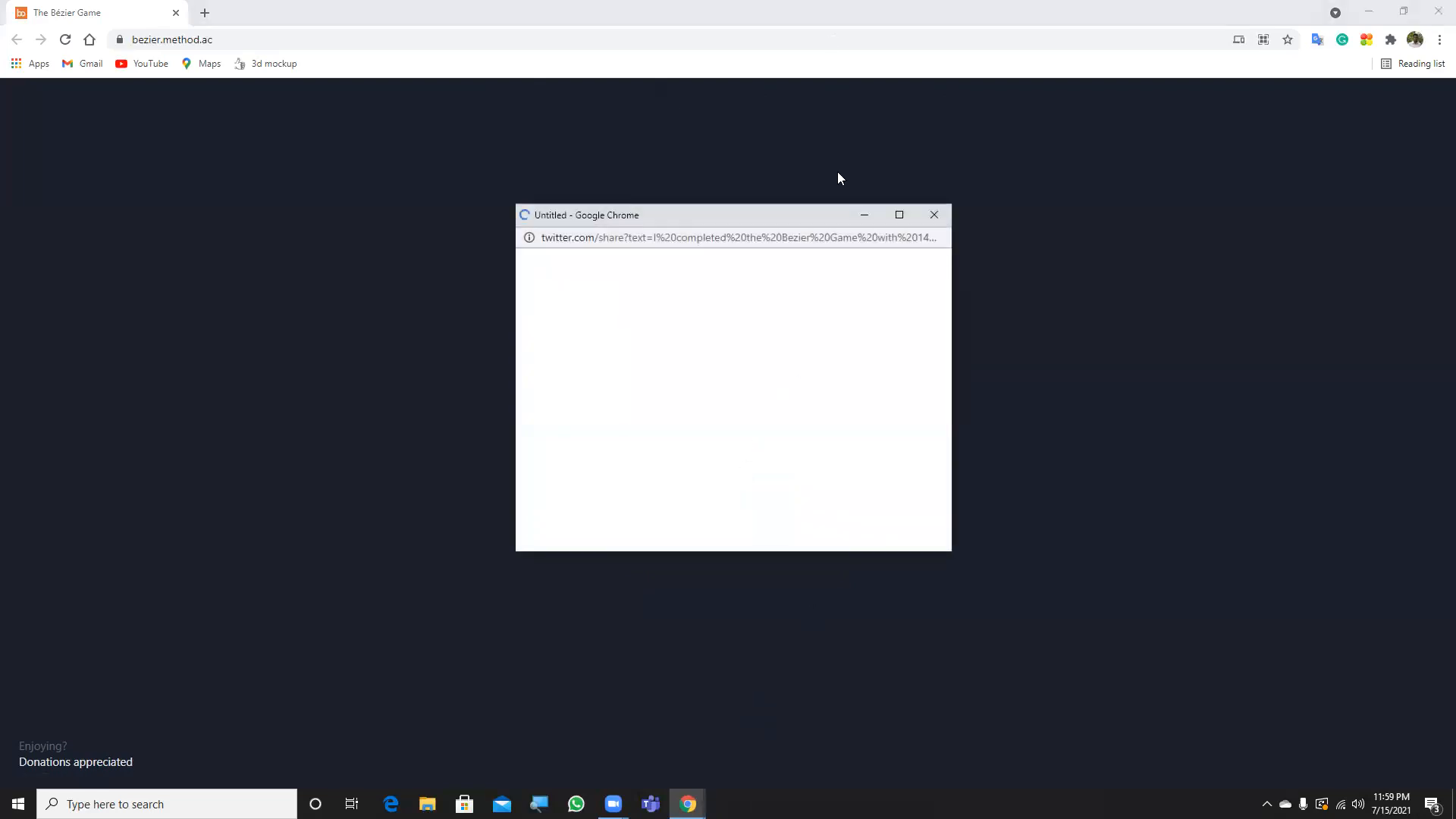
click(934, 215)
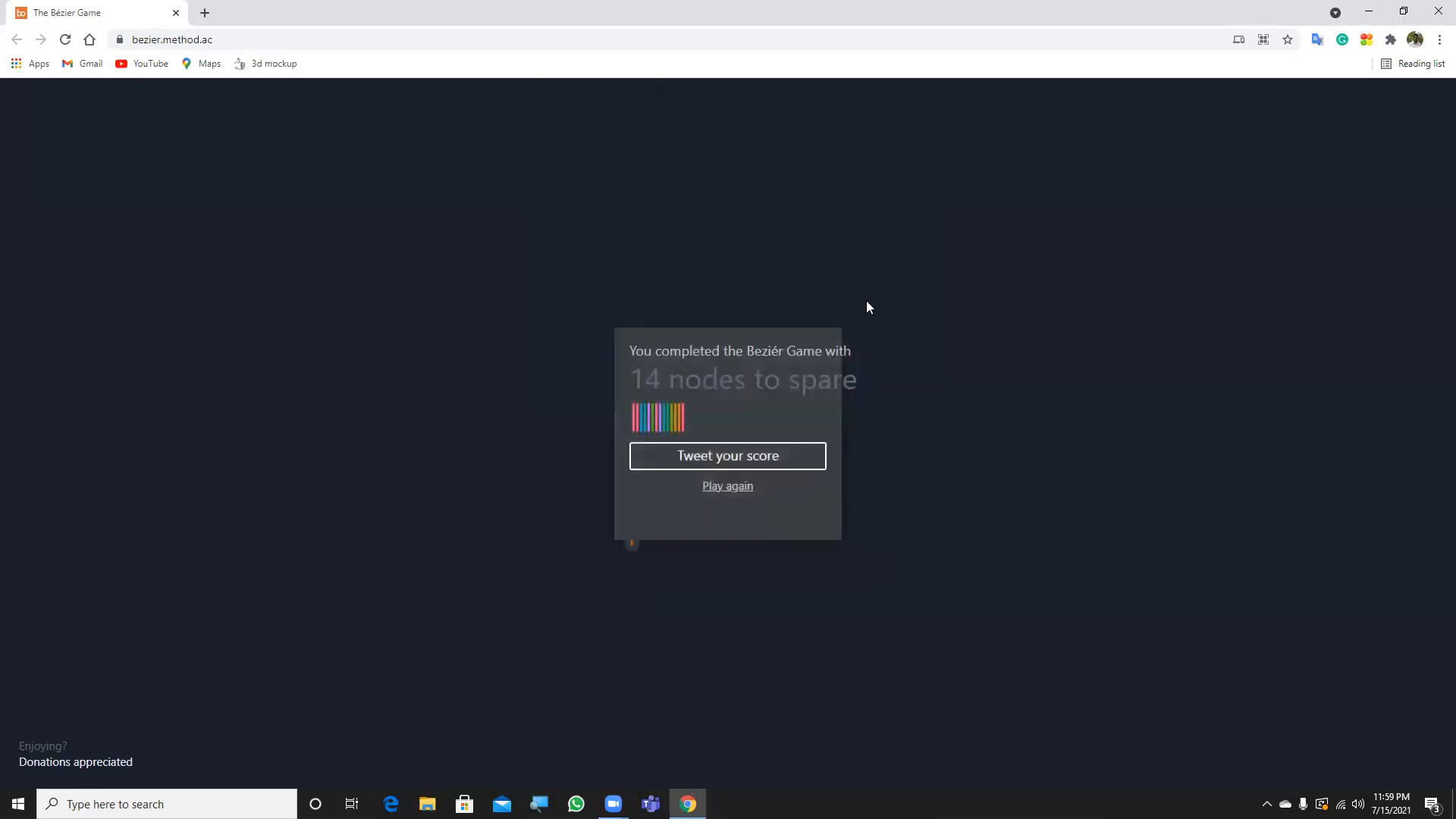